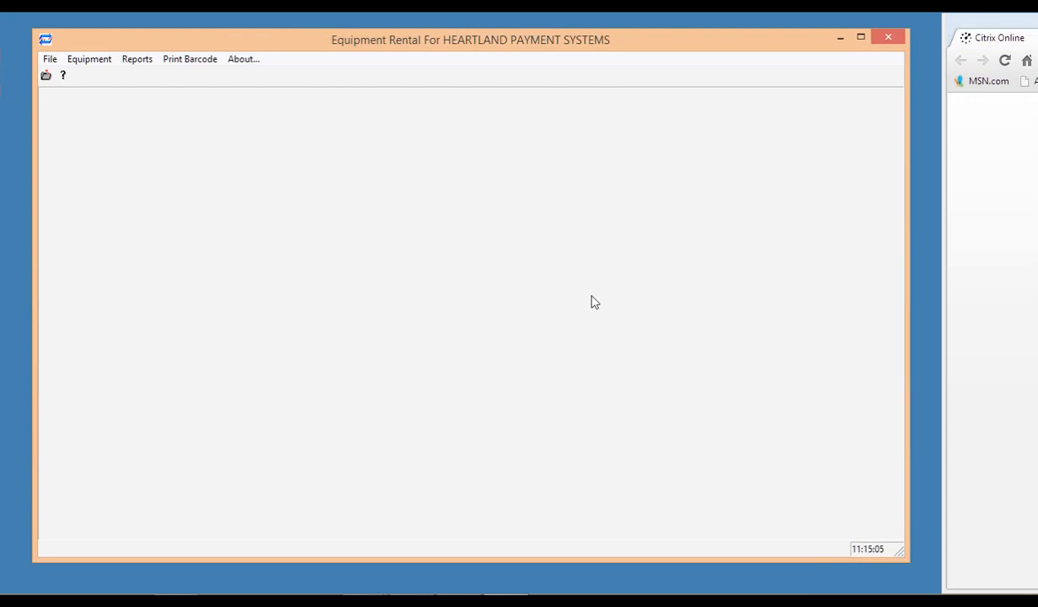
# Choose Equipment › Equipment Maintenance › Entire Equipment from the menu.
pyautogui.click(96, 61)
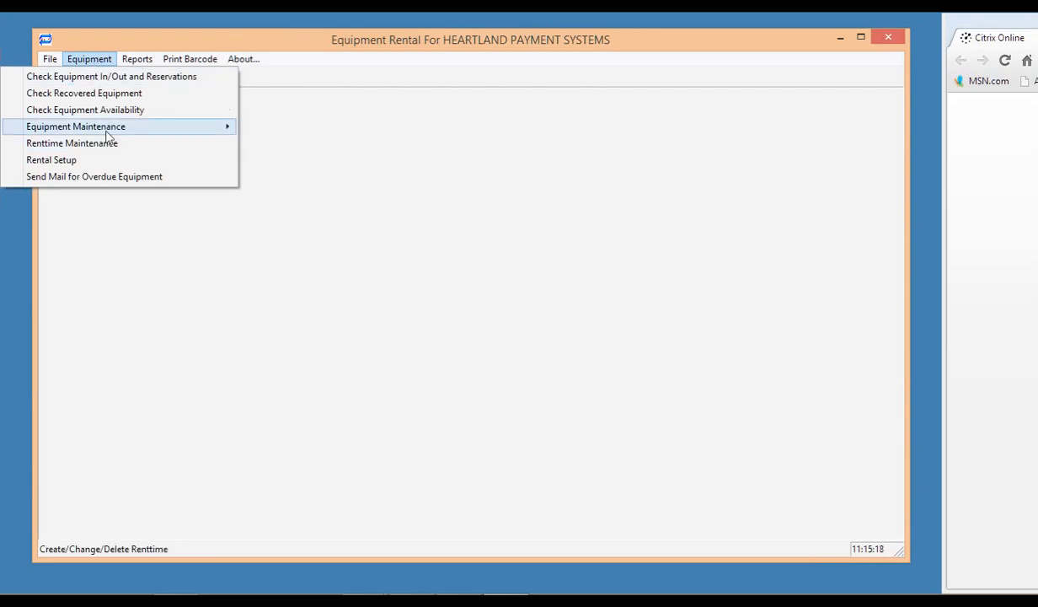
pyautogui.moveTo(106, 132)
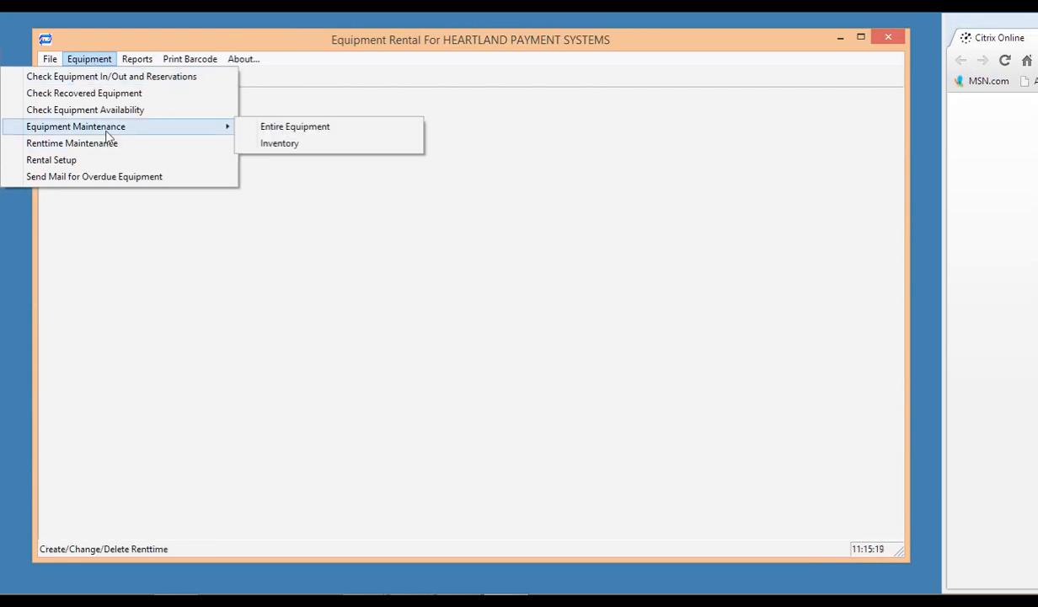
pyautogui.click(307, 134)
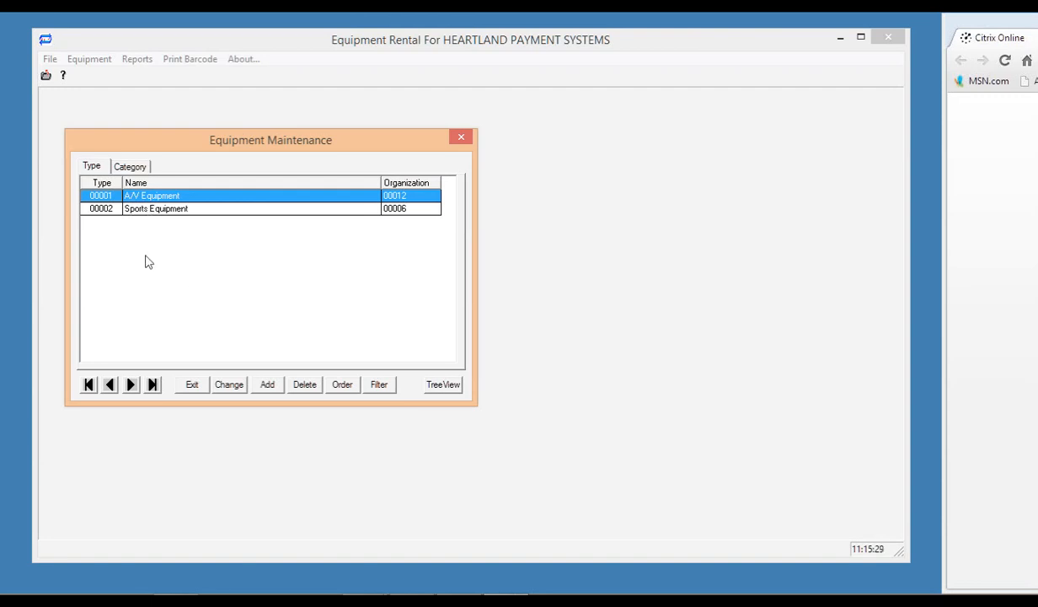
# Browse the A/V Equipment categories and the generic items for Audio and Video.
pyautogui.click(131, 167)
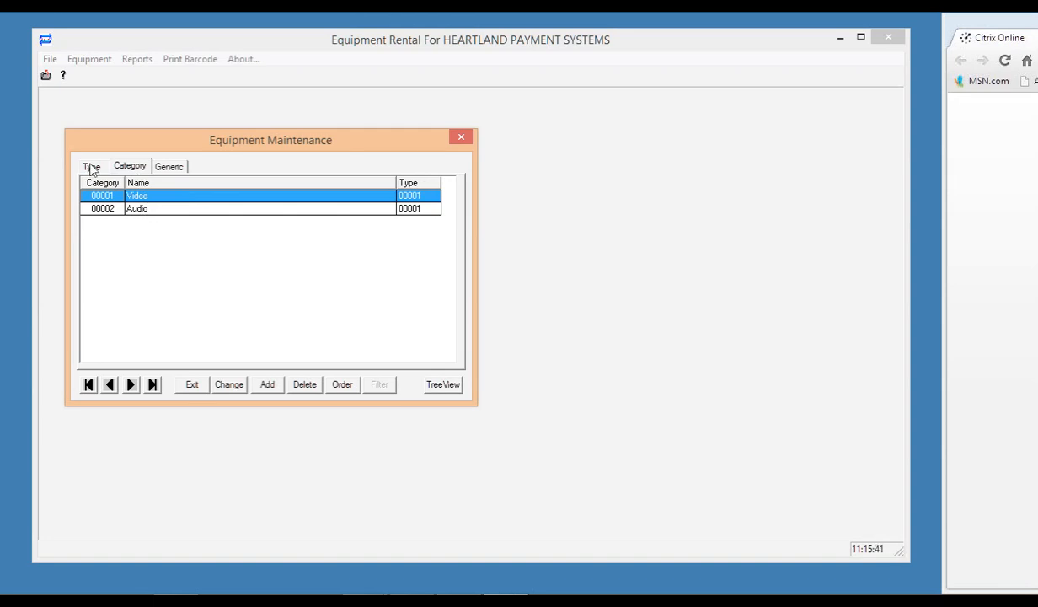
pyautogui.click(185, 209)
pyautogui.click(168, 167)
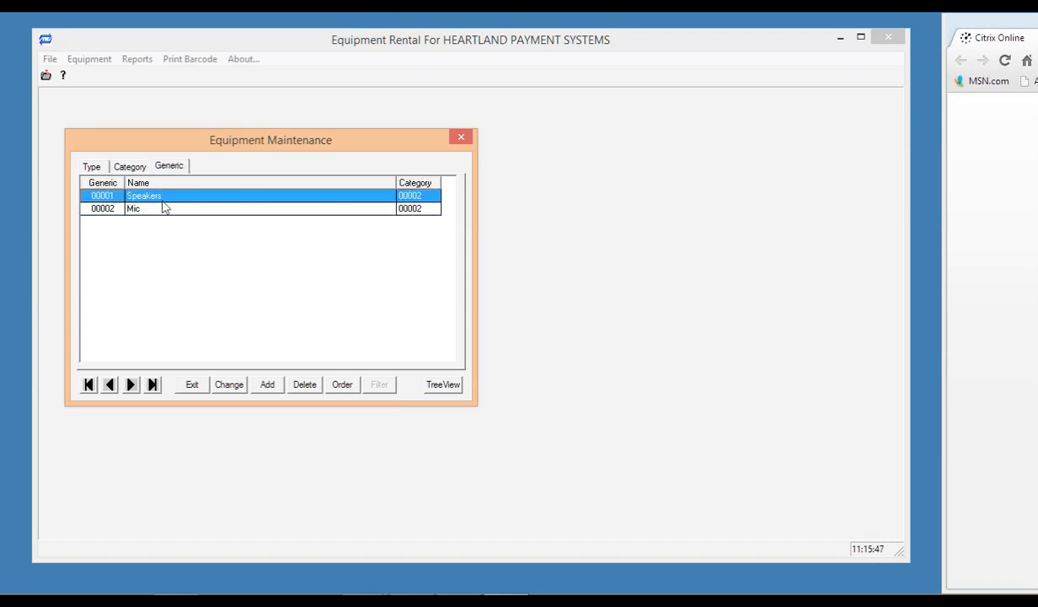
pyautogui.click(126, 167)
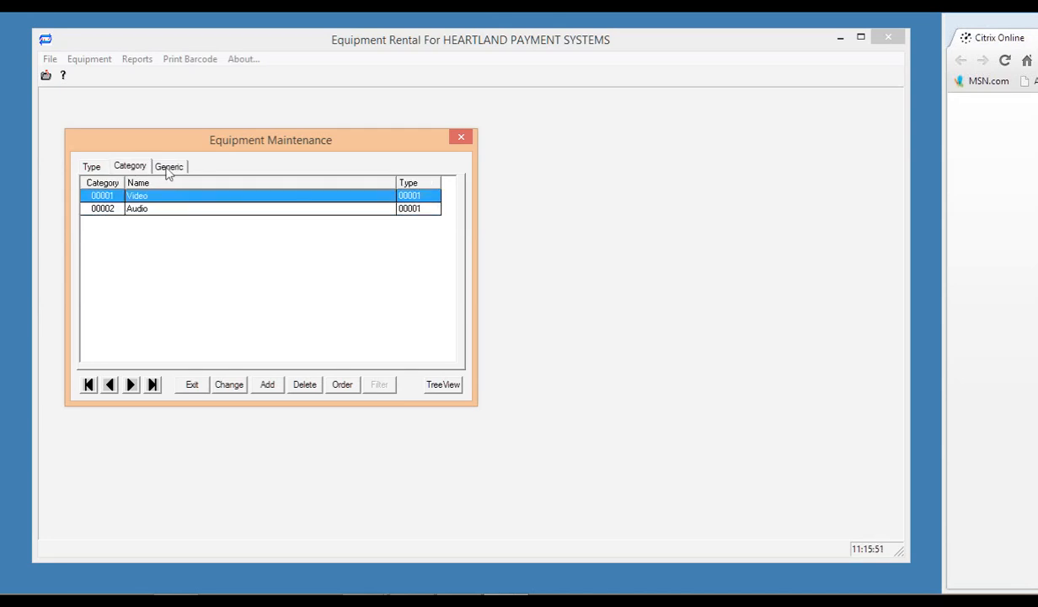
pyautogui.click(169, 169)
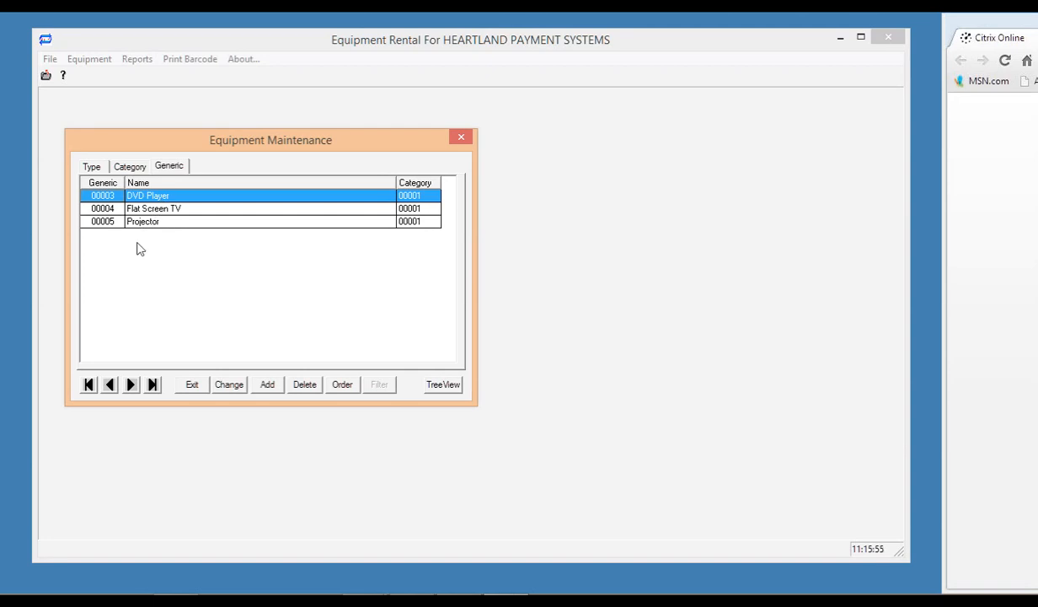
# Review Sports Equipment's Balls generics (Basketballs, Baseballs), then open the TreeView explorer.
pyautogui.click(92, 167)
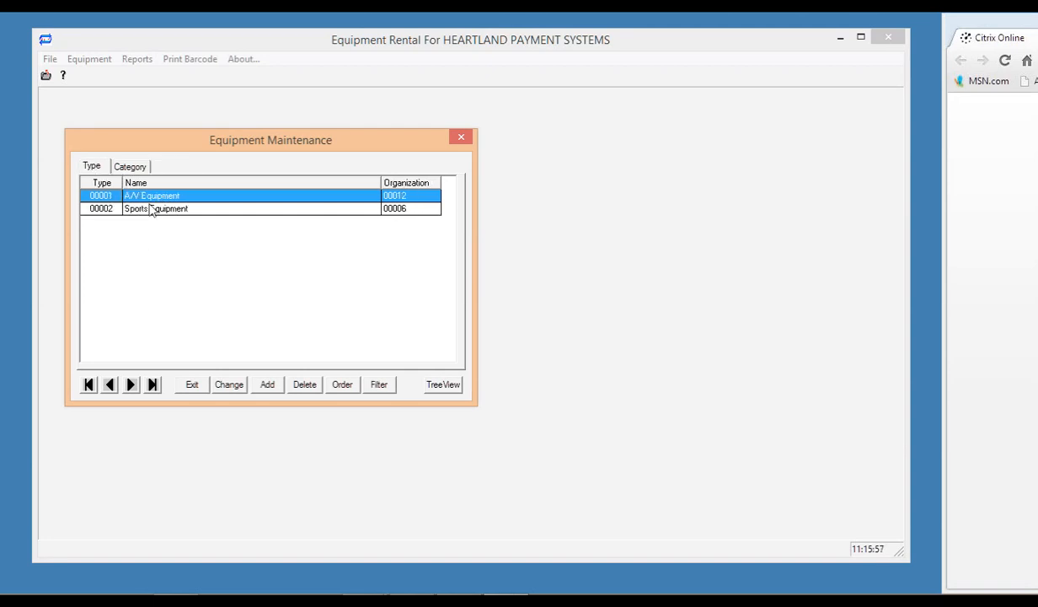
pyautogui.click(152, 209)
pyautogui.click(129, 169)
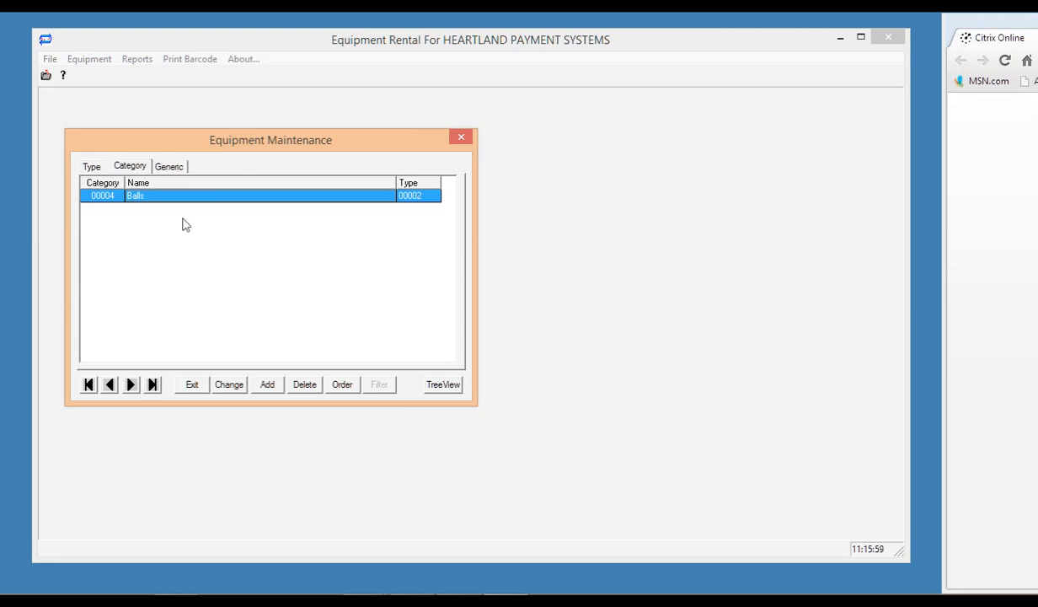
pyautogui.click(166, 168)
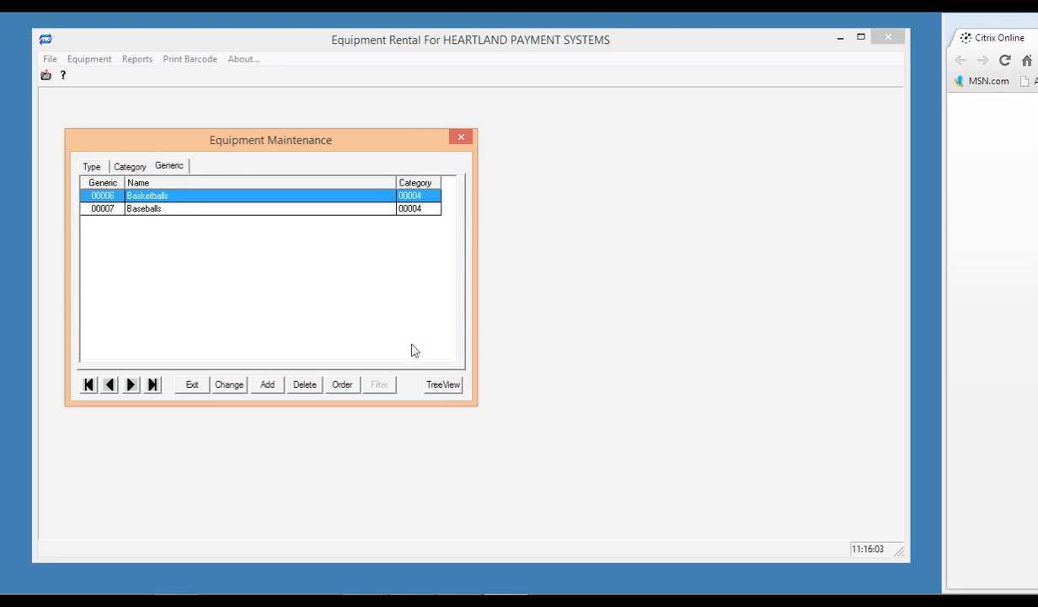
pyautogui.click(95, 166)
pyautogui.click(126, 166)
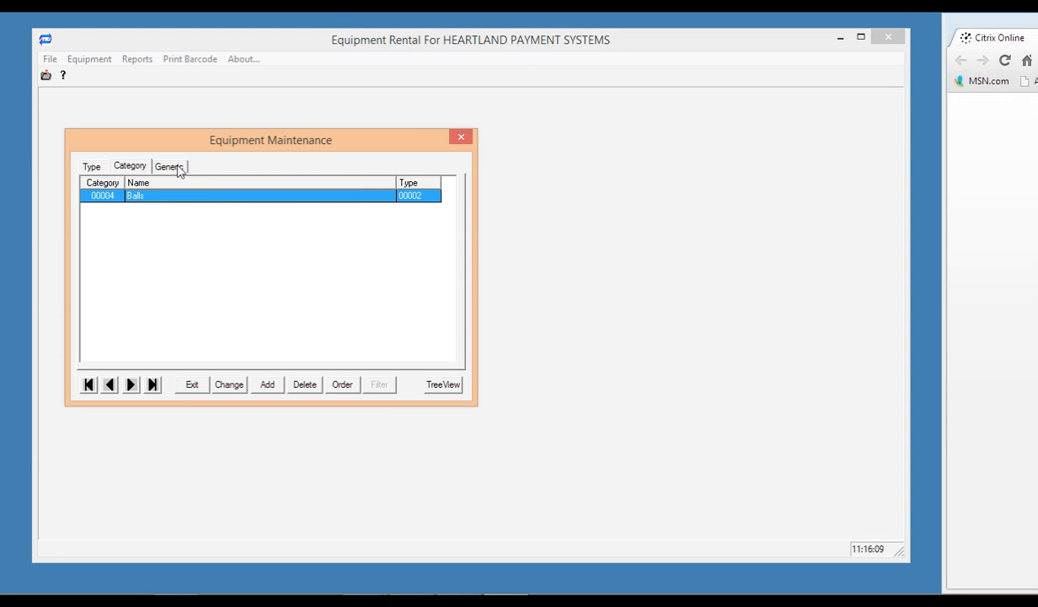
pyautogui.click(169, 166)
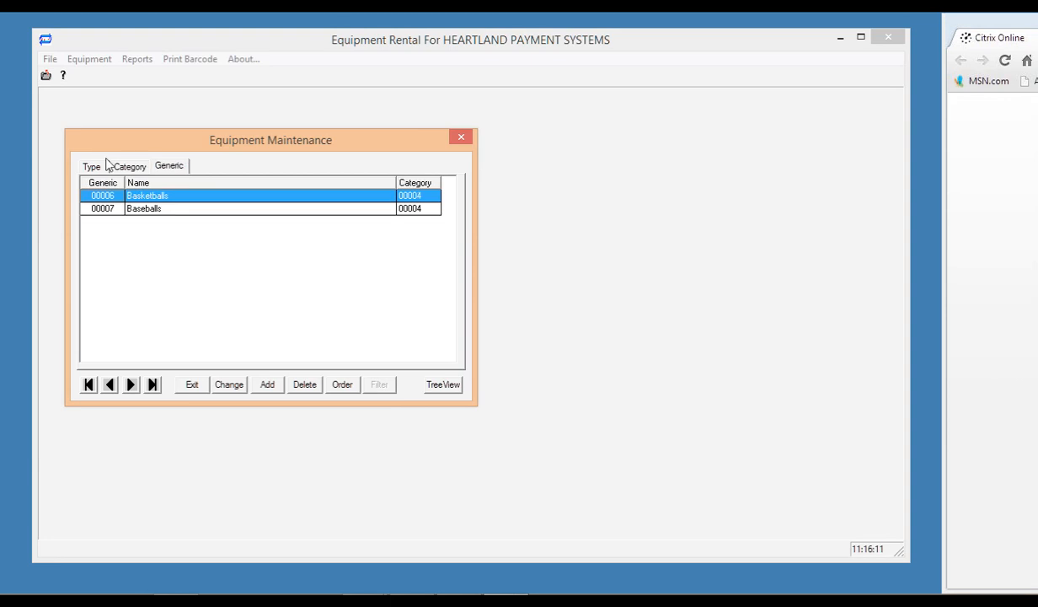
pyautogui.click(91, 166)
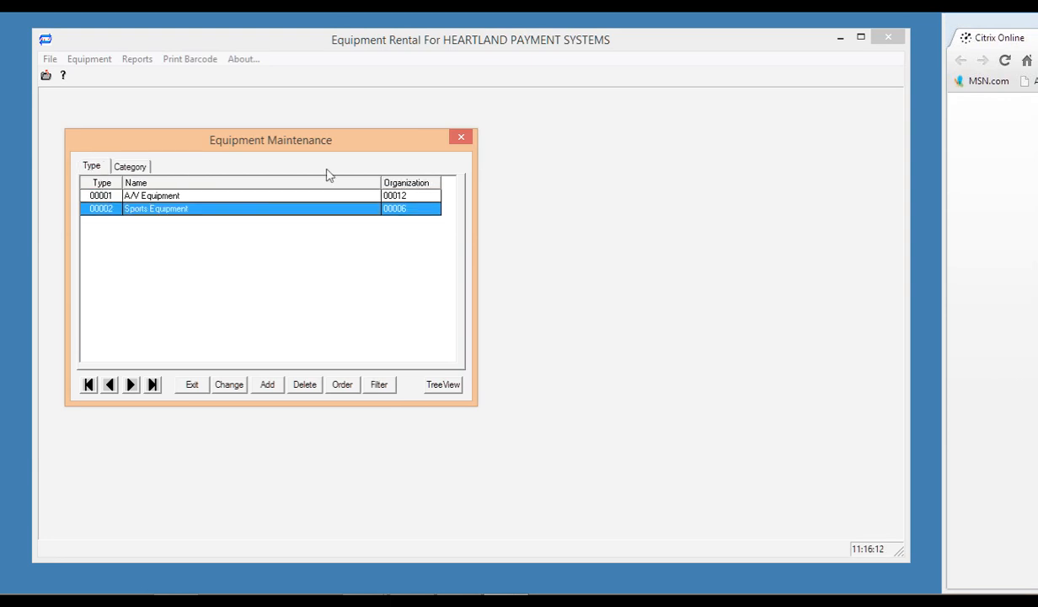
pyautogui.click(433, 385)
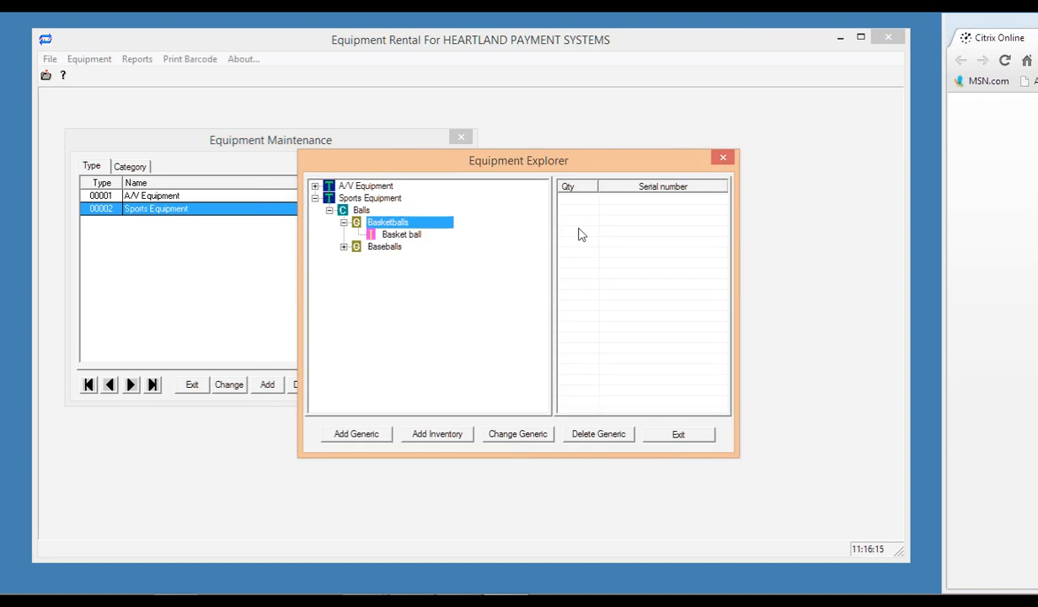
# Expand A/V Equipment › Video › DVD Player to show the Sony DVD player's serials.
pyautogui.moveTo(379, 161); pyautogui.dragTo(141, 74)
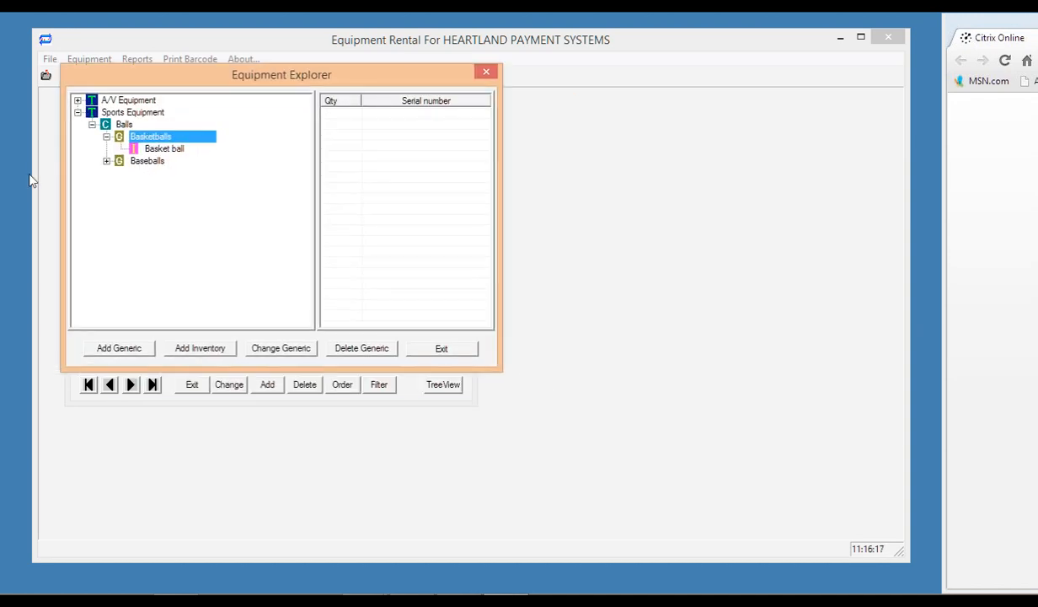
pyautogui.click(77, 100)
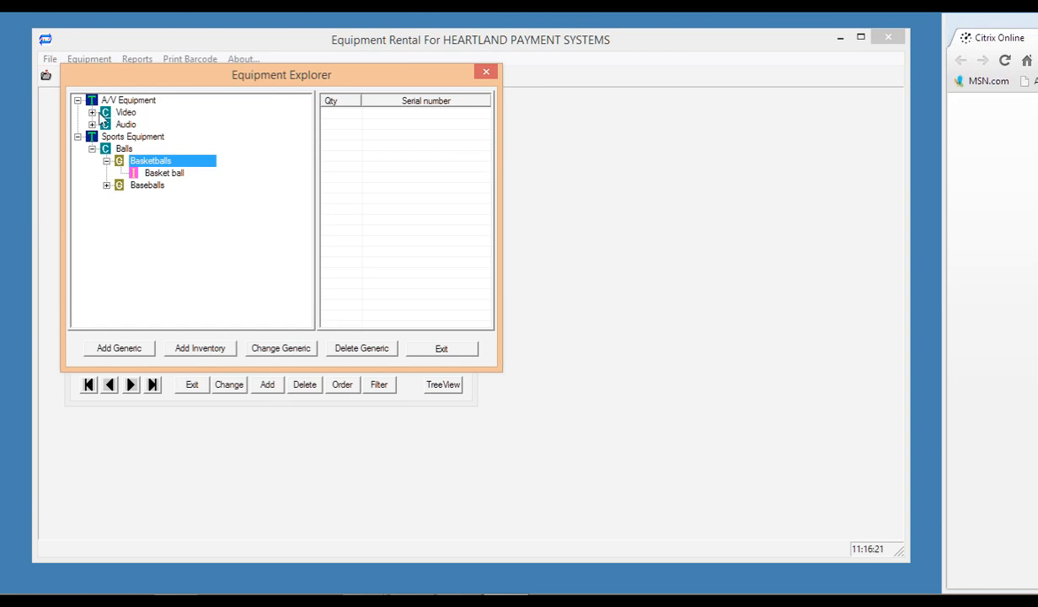
pyautogui.click(92, 112)
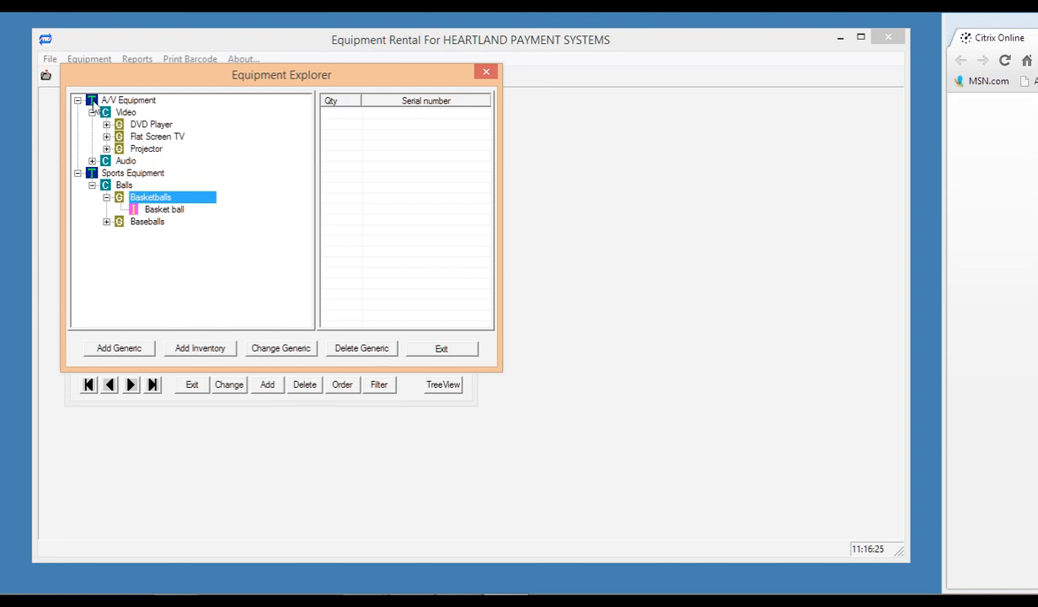
pyautogui.click(107, 124)
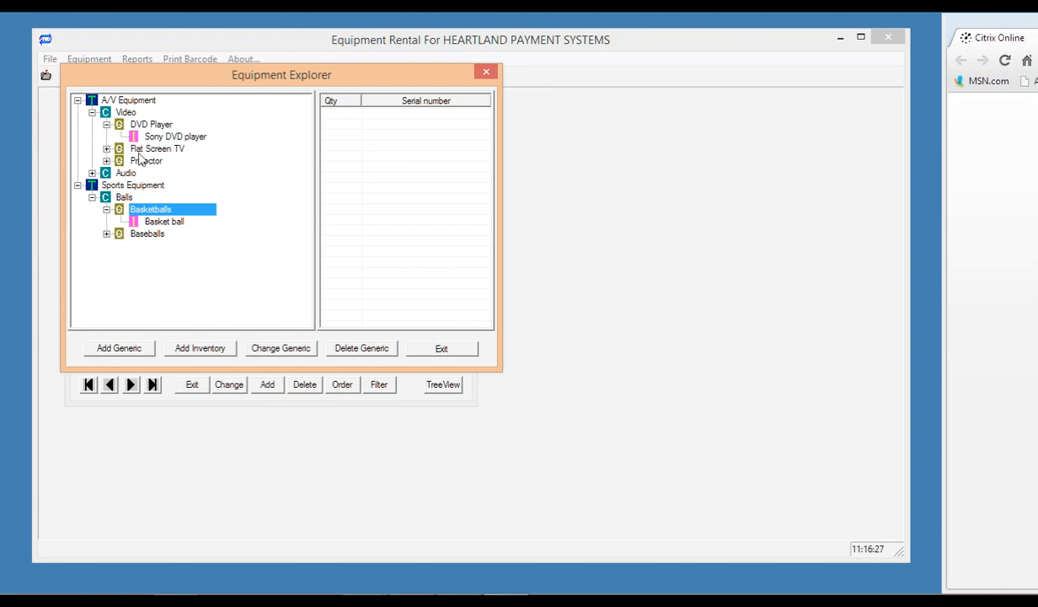
pyautogui.click(167, 137)
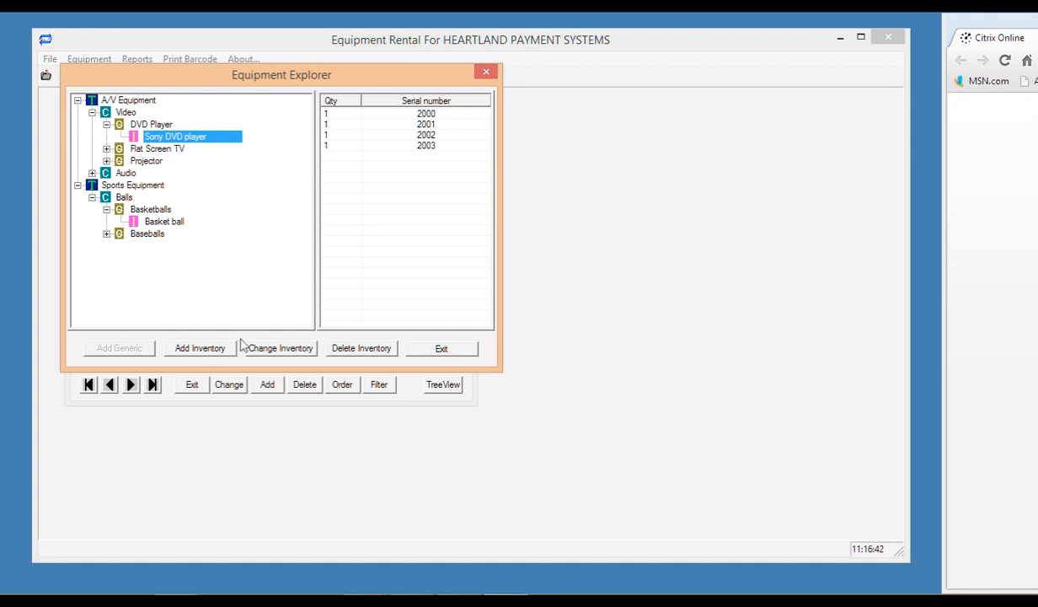
pyautogui.click(200, 347)
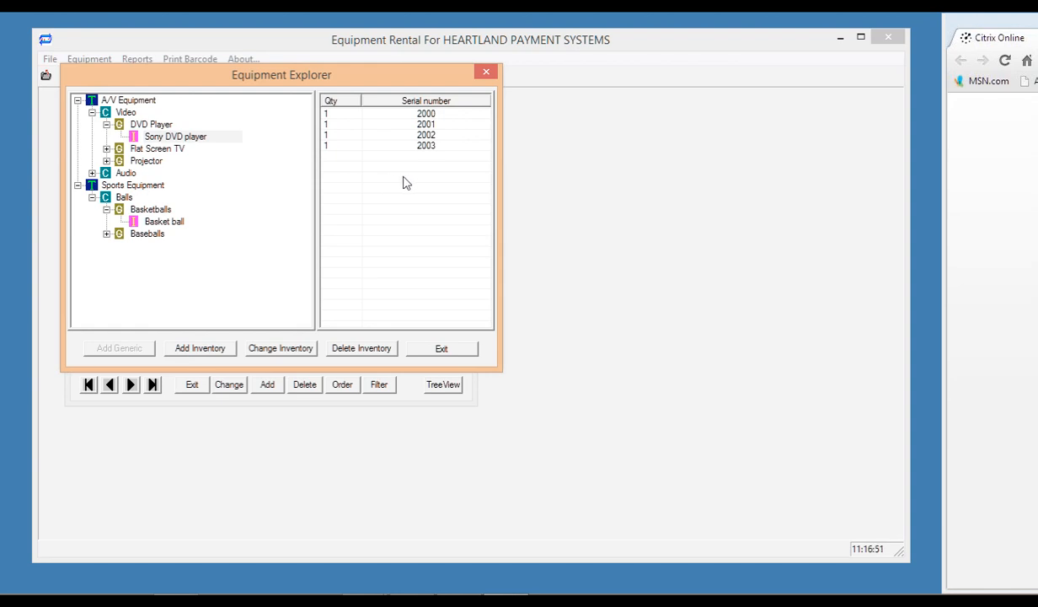
# Expand the Flat Screen TV generic, then close the Equipment Explorer.
pyautogui.click(139, 148)
pyautogui.click(107, 148)
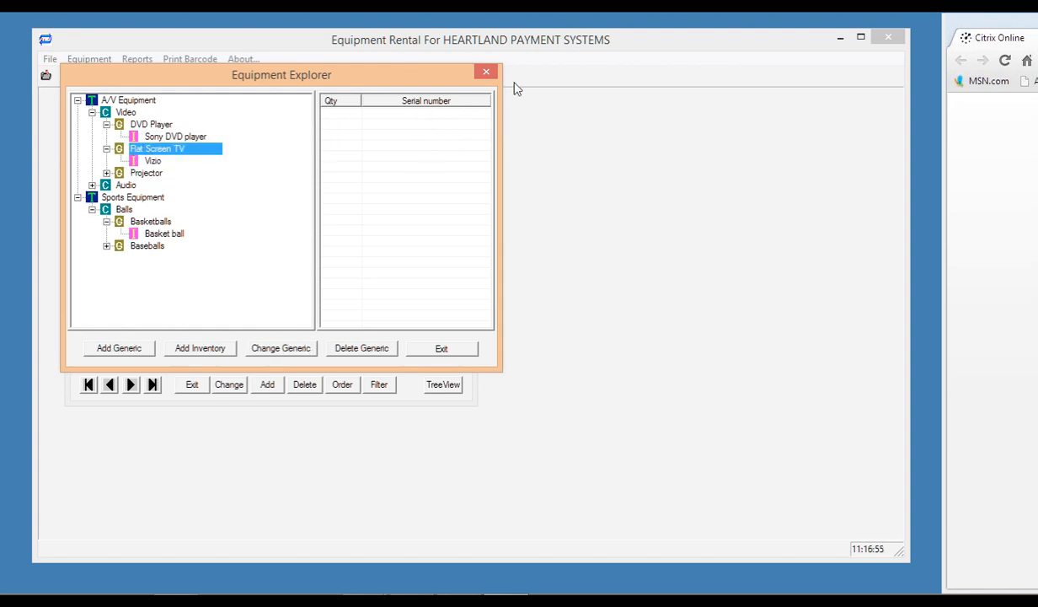
pyautogui.click(486, 72)
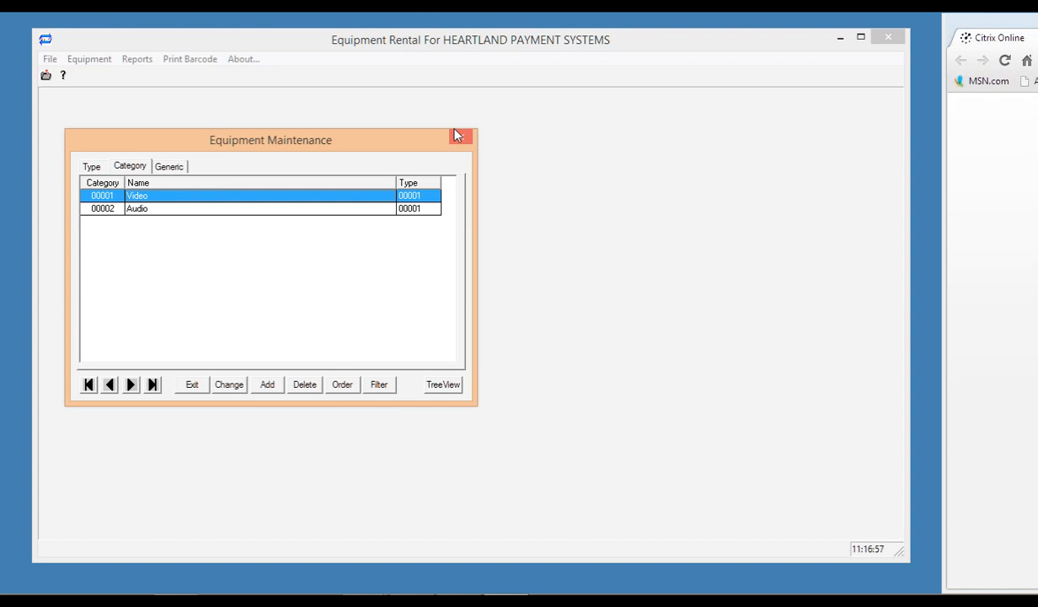
# Switch to Inventory maintenance filtered to type A/V Equipment and category Audio.
pyautogui.click(461, 137)
pyautogui.click(89, 59)
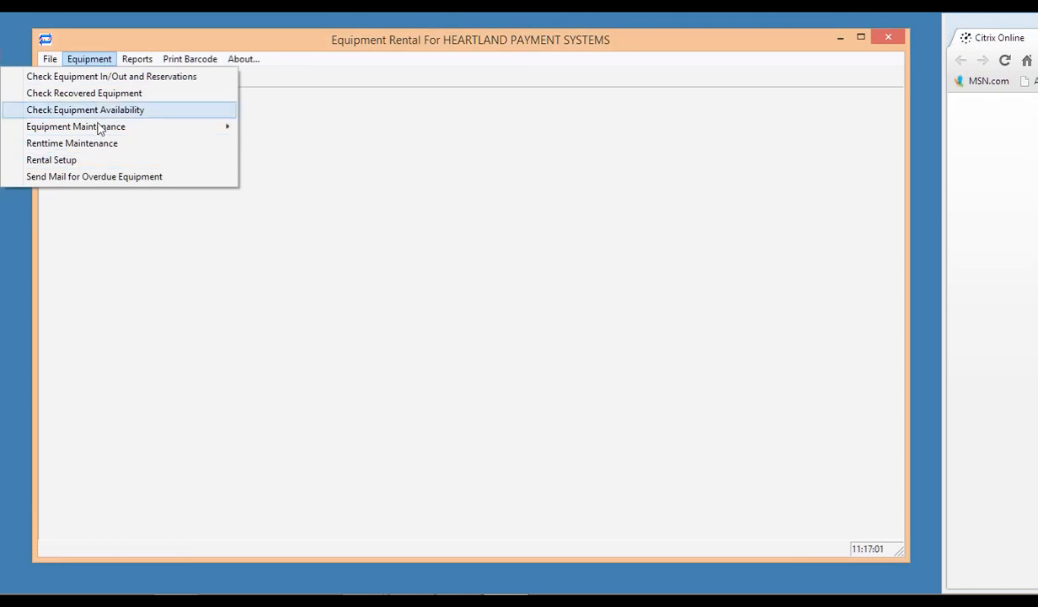
pyautogui.click(263, 145)
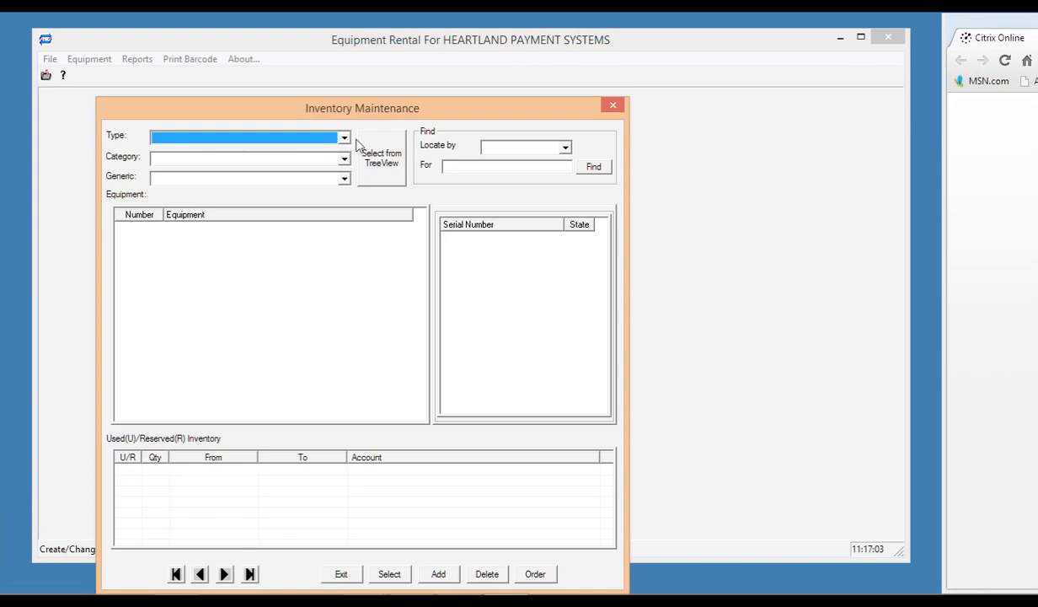
pyautogui.click(346, 140)
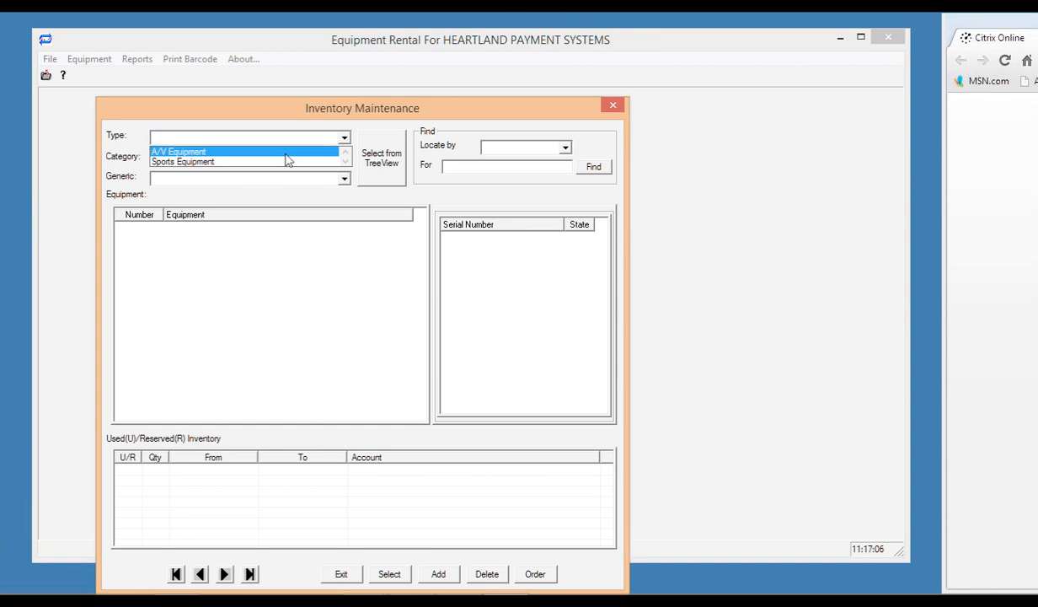
pyautogui.click(286, 154)
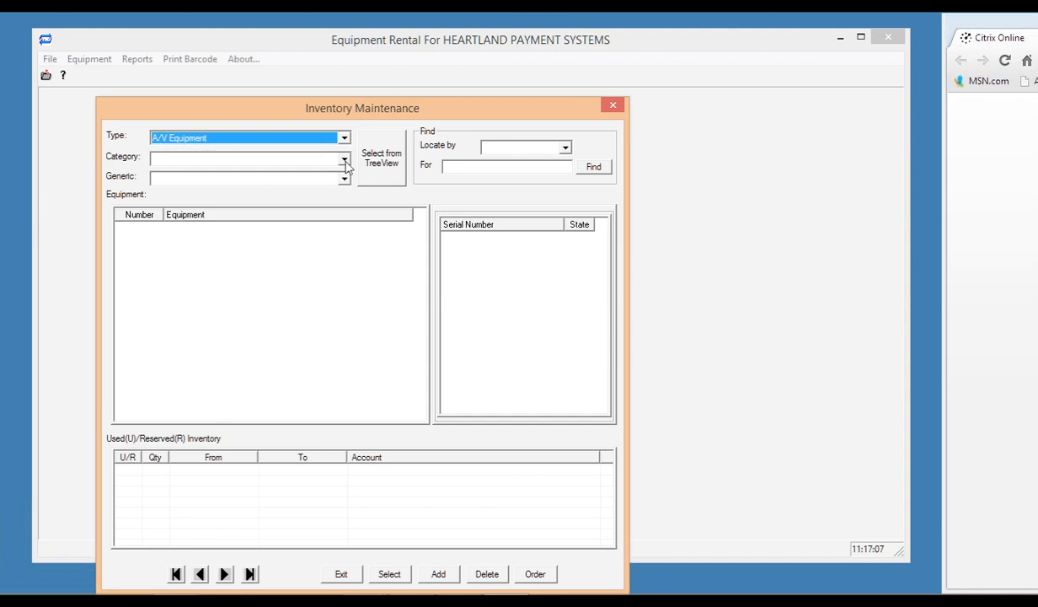
pyautogui.click(345, 161)
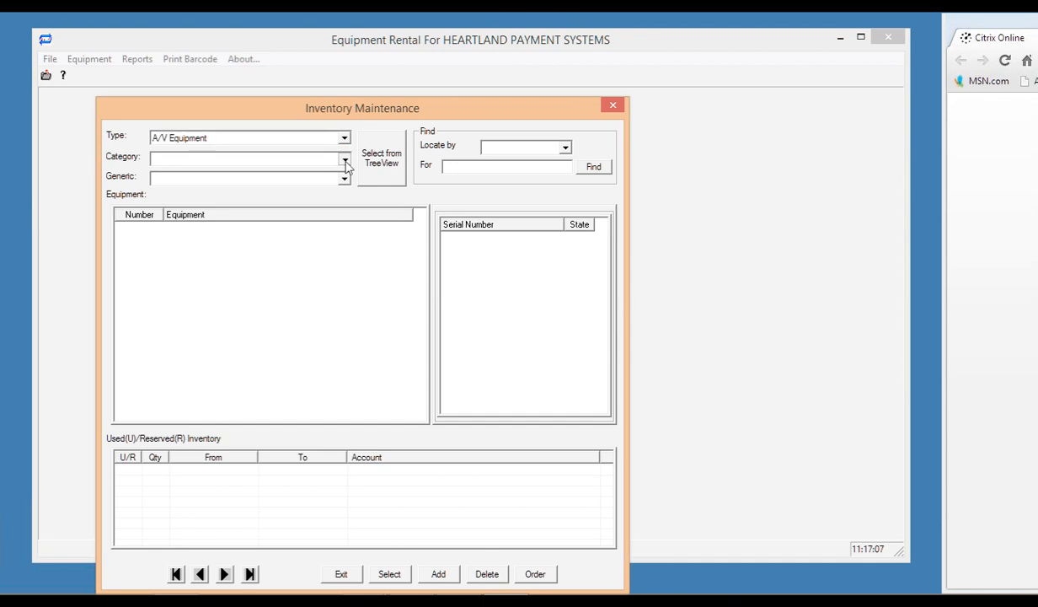
pyautogui.click(288, 172)
# Create a serialized Mic inventory item described 'Mic' with serial number 1002.
pyautogui.click(273, 193)
pyautogui.click(438, 574)
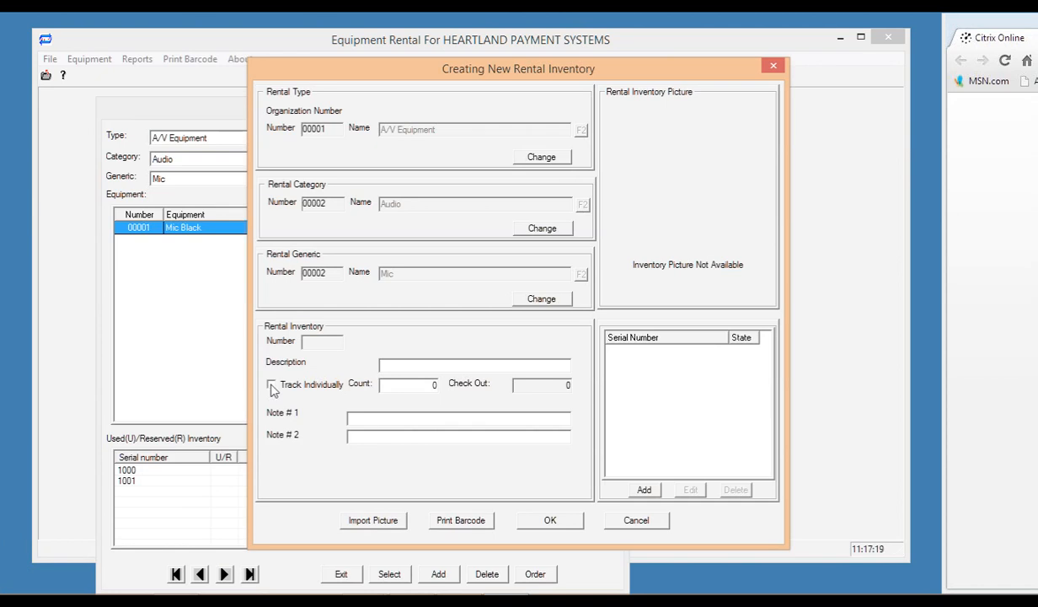
pyautogui.click(271, 385)
pyautogui.click(415, 364)
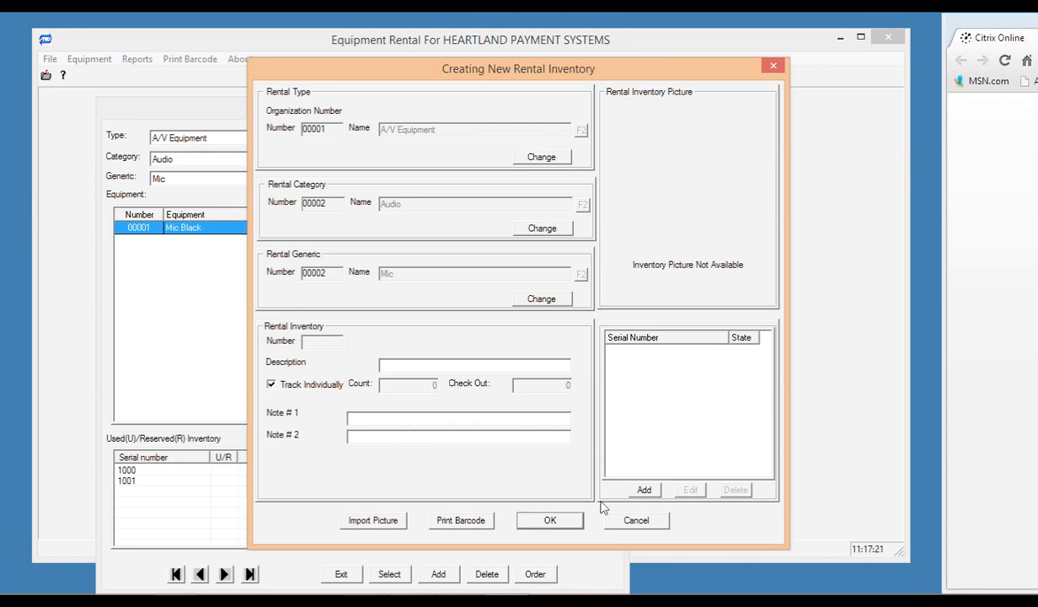
pyautogui.write('Mic')
pyautogui.click(646, 491)
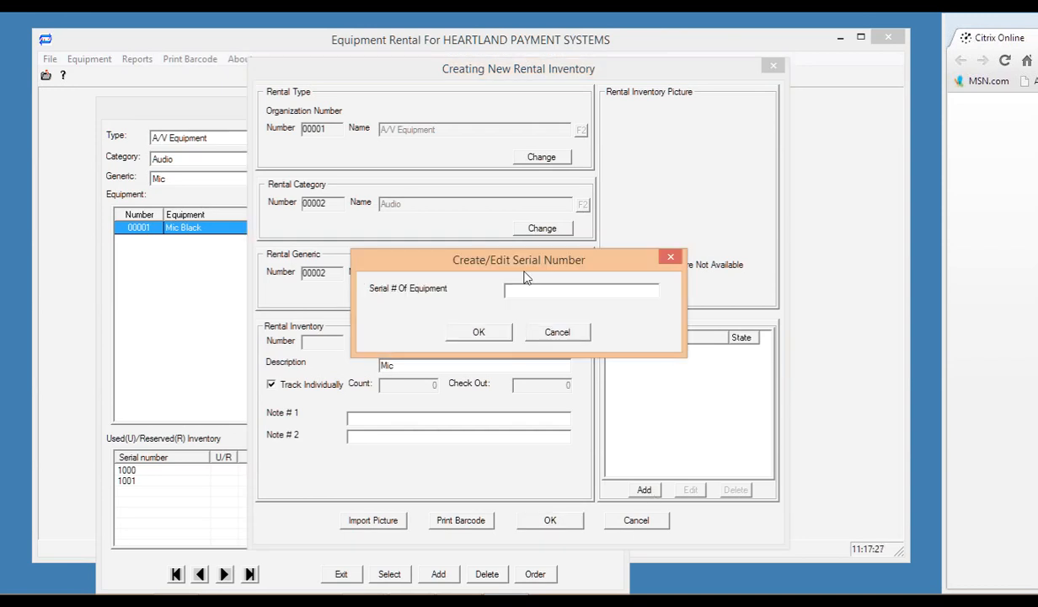
pyautogui.write('1002')
pyautogui.click(477, 331)
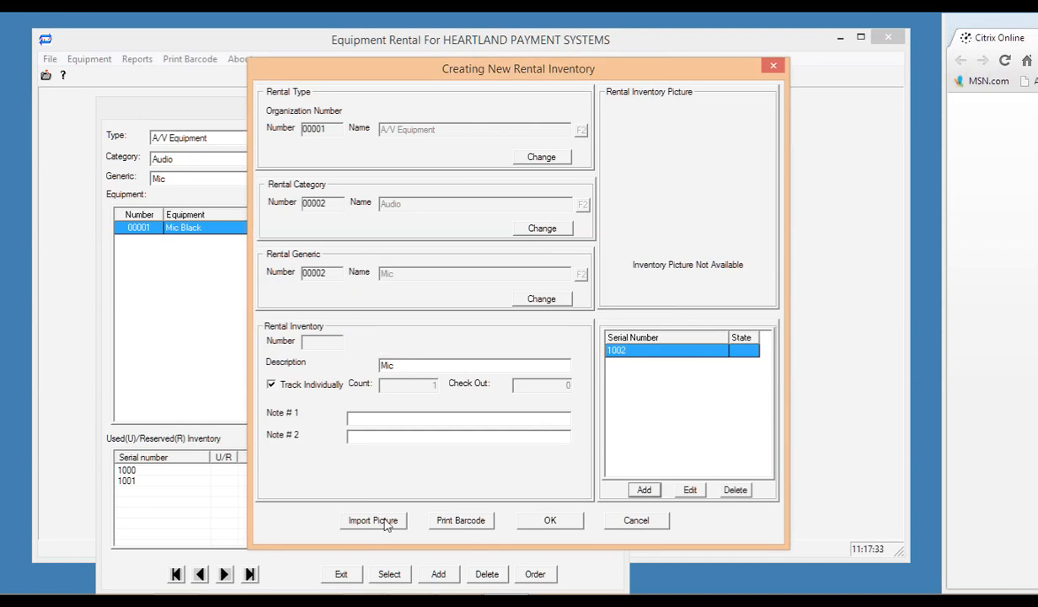
pyautogui.click(550, 524)
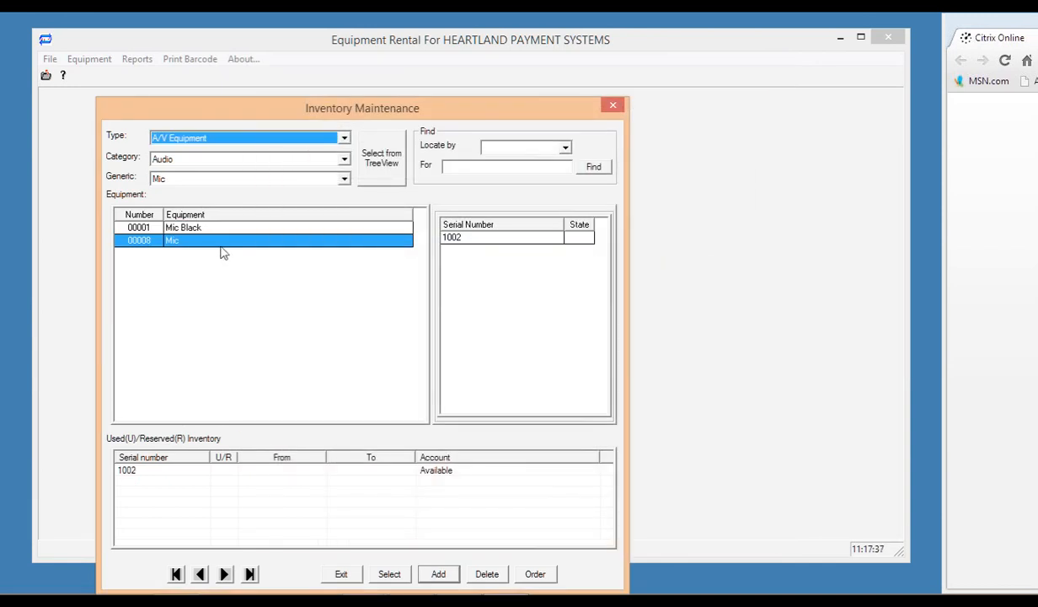
# Rename the new item's description to 'Mic White'.
pyautogui.click(185, 240)
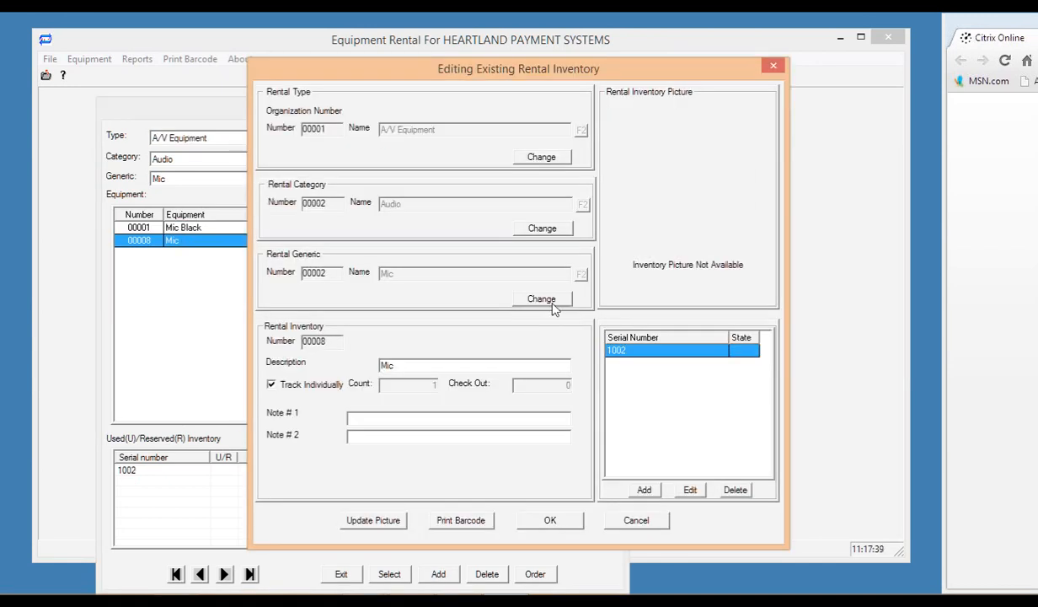
pyautogui.doubleClick(458, 365)
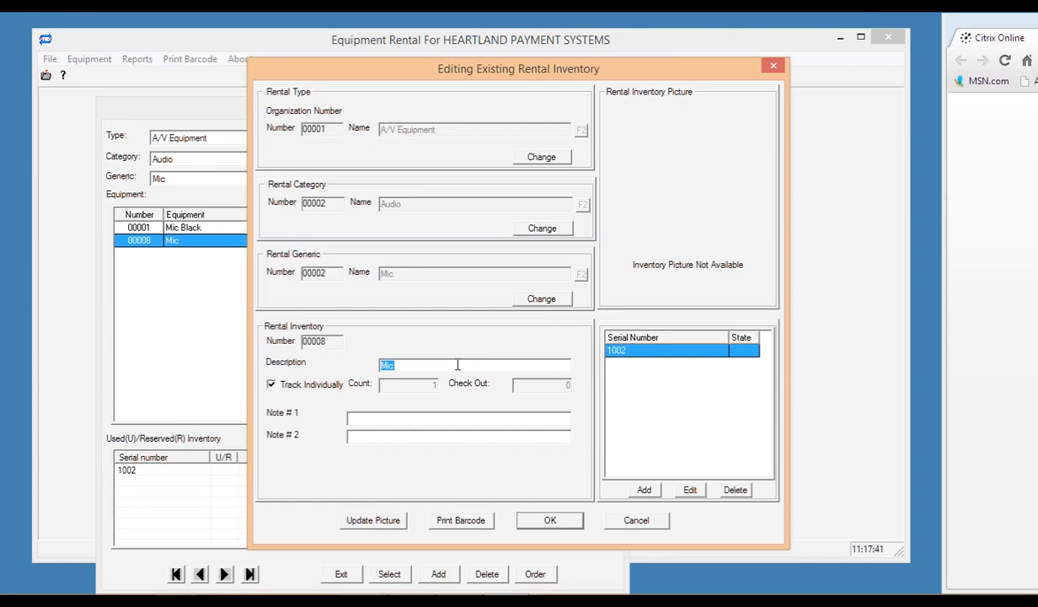
pyautogui.click(458, 365)
pyautogui.write('White')
pyautogui.click(552, 521)
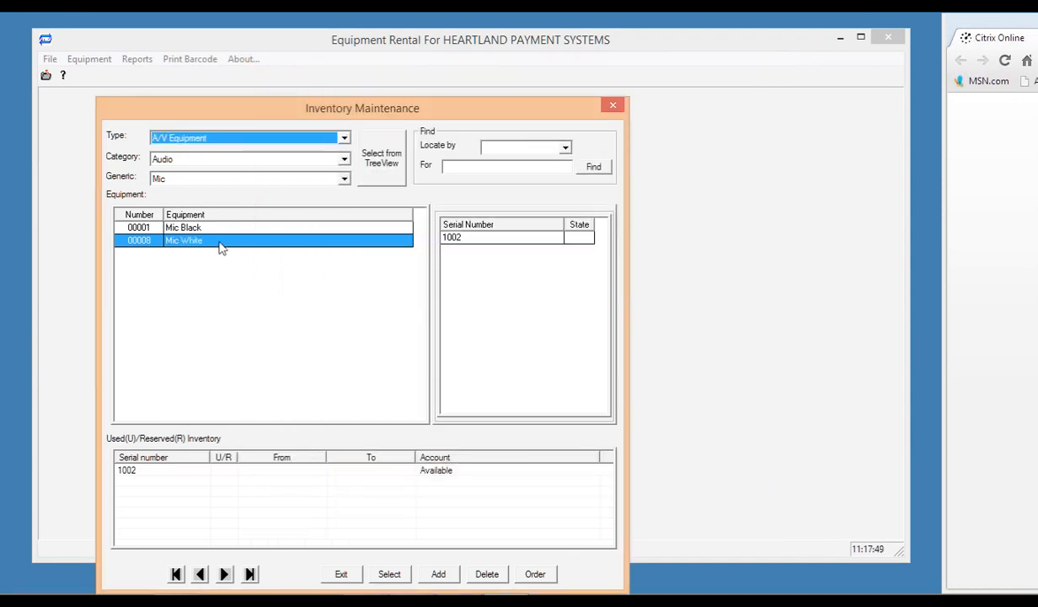
# Pick Mic from the equipment tree, then switch to the Speakers group.
pyautogui.click(399, 157)
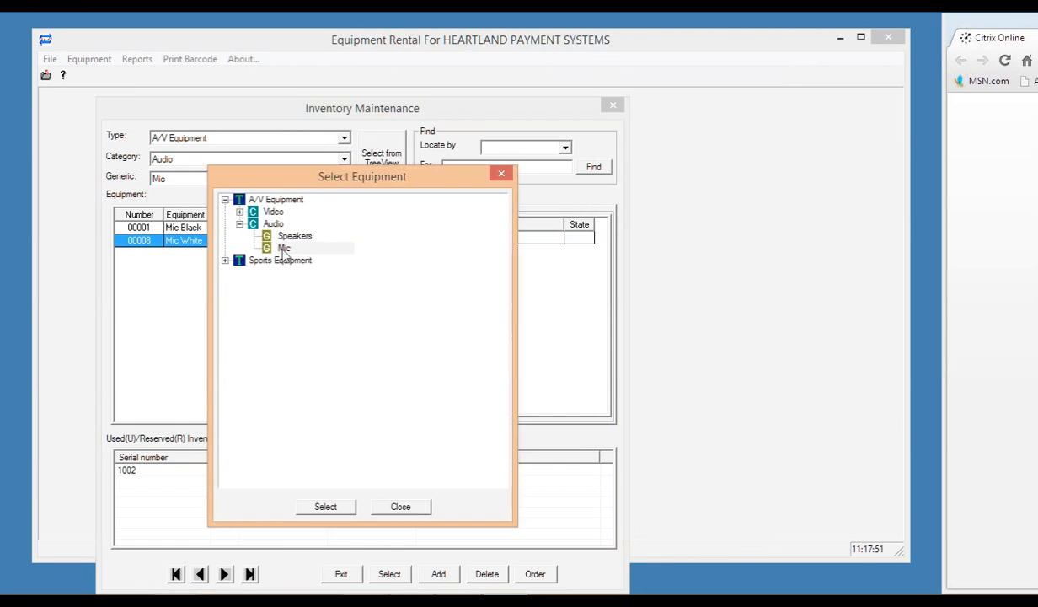
pyautogui.doubleClick(278, 246)
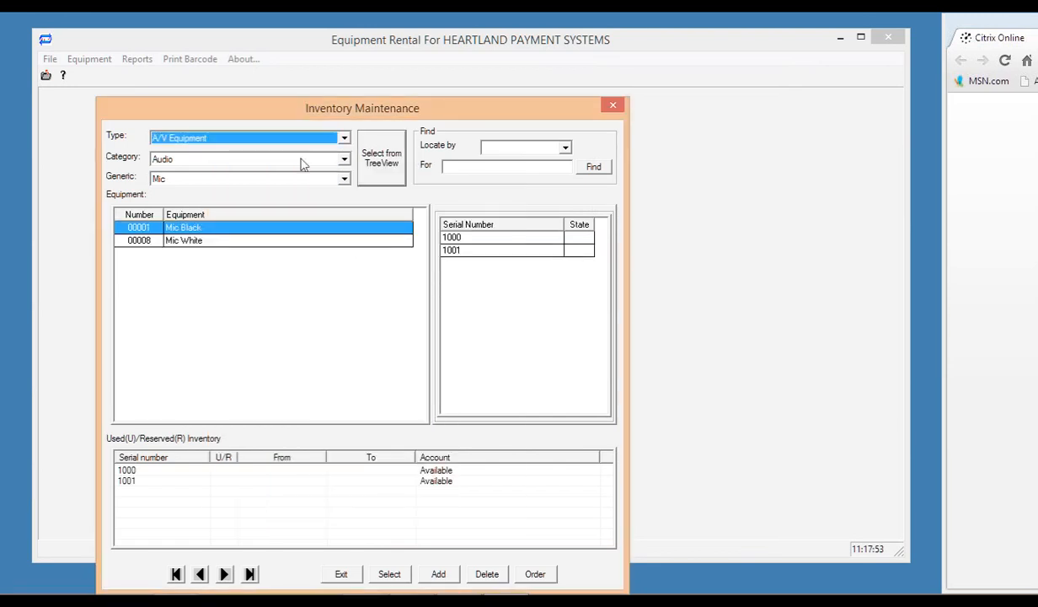
pyautogui.click(384, 173)
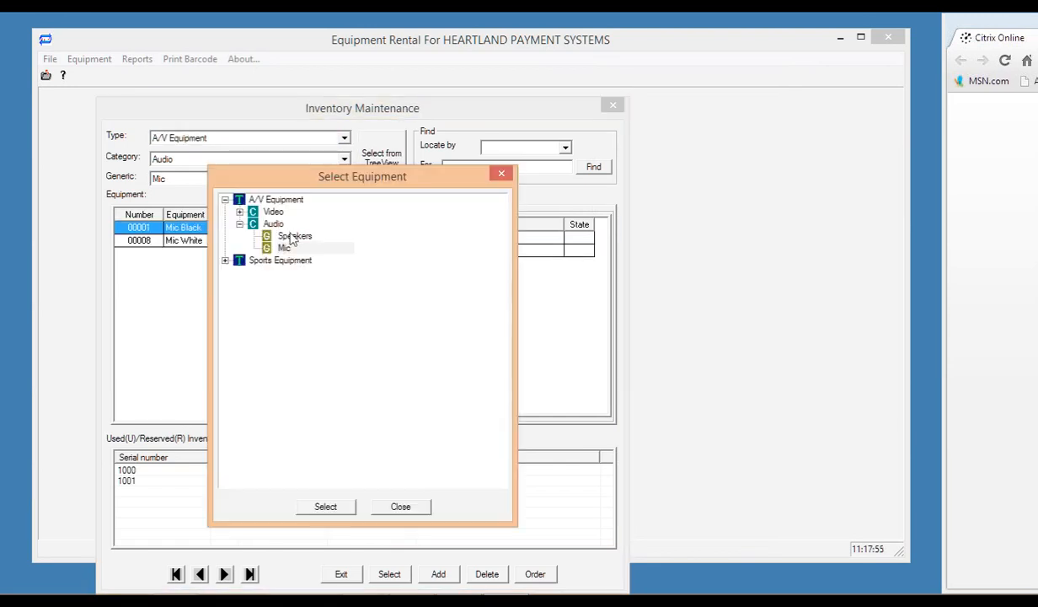
pyautogui.doubleClick(291, 236)
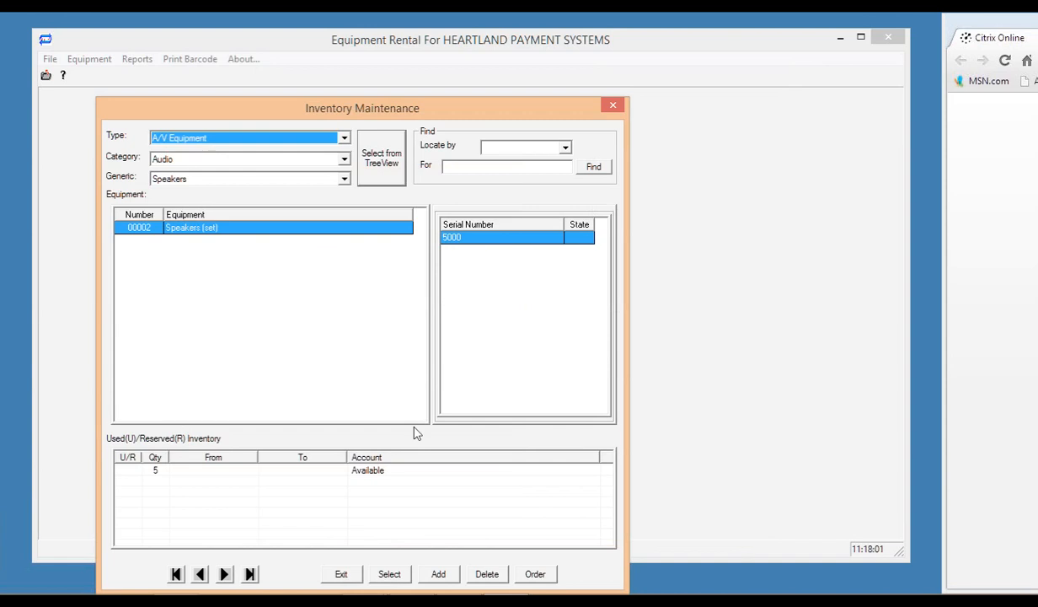
# Open Renttime Maintenance for Sports Equipment › Balls › Basketballs and start a new return mode.
pyautogui.click(614, 107)
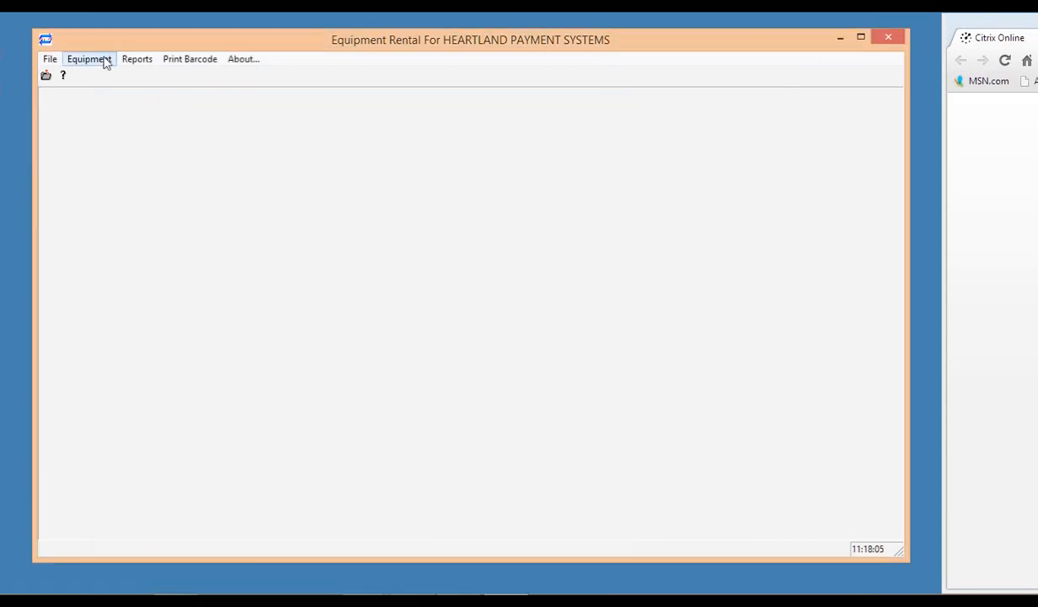
pyautogui.click(90, 59)
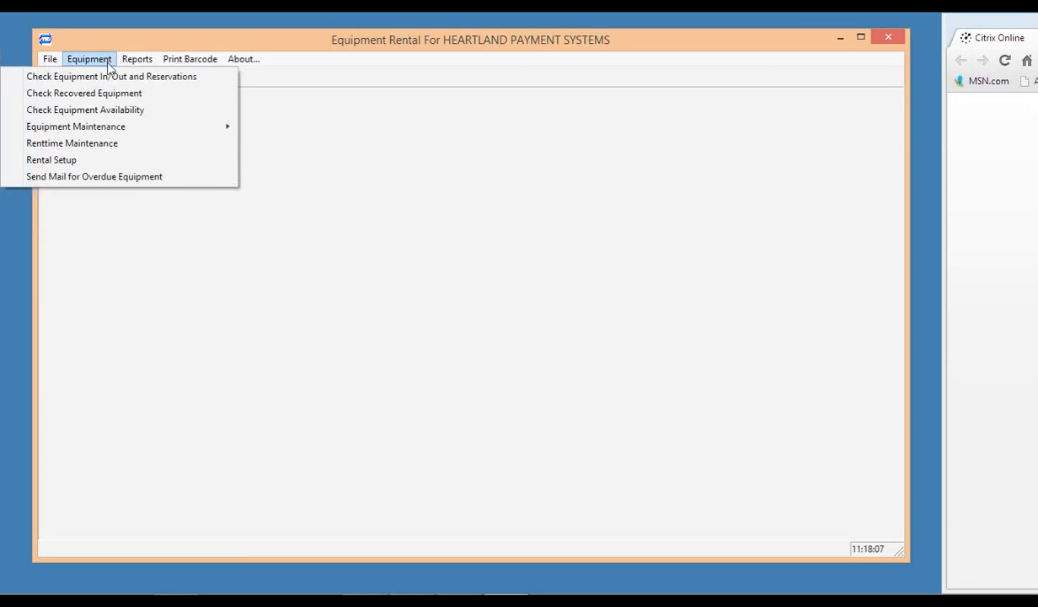
pyautogui.click(88, 152)
pyautogui.click(341, 179)
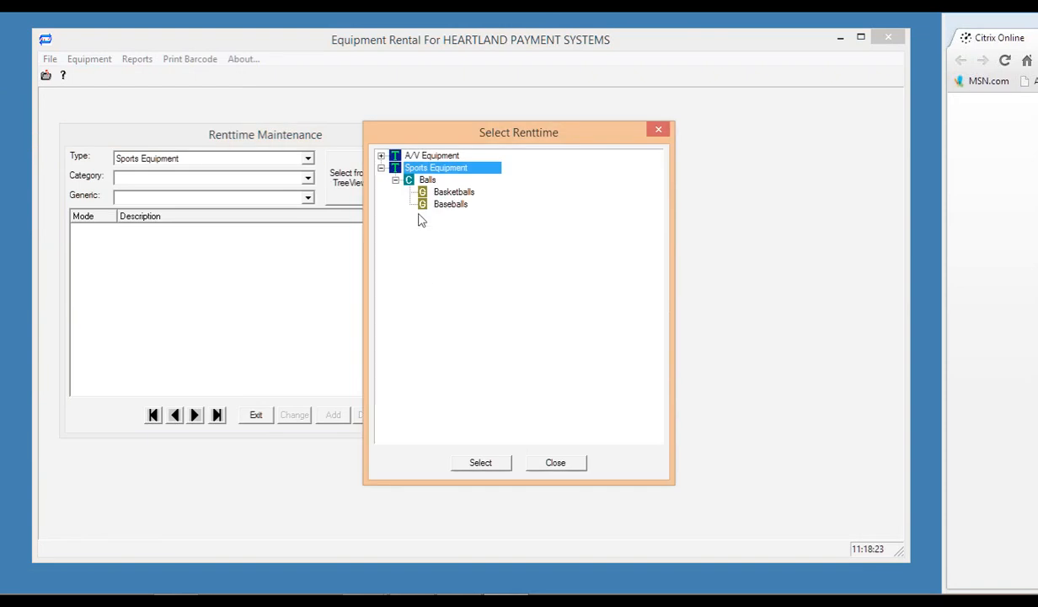
pyautogui.click(484, 464)
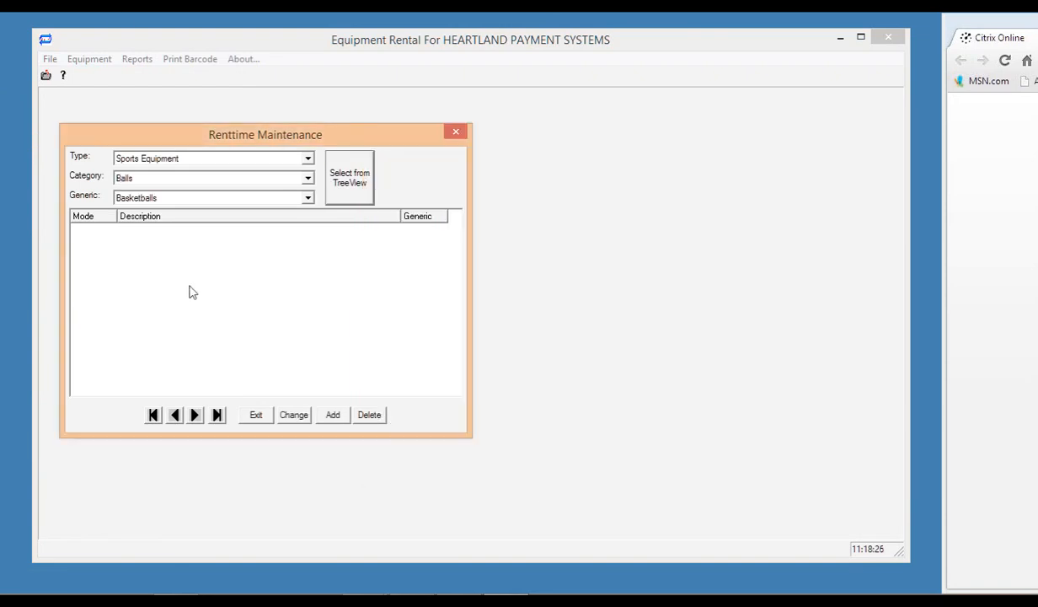
pyautogui.click(333, 414)
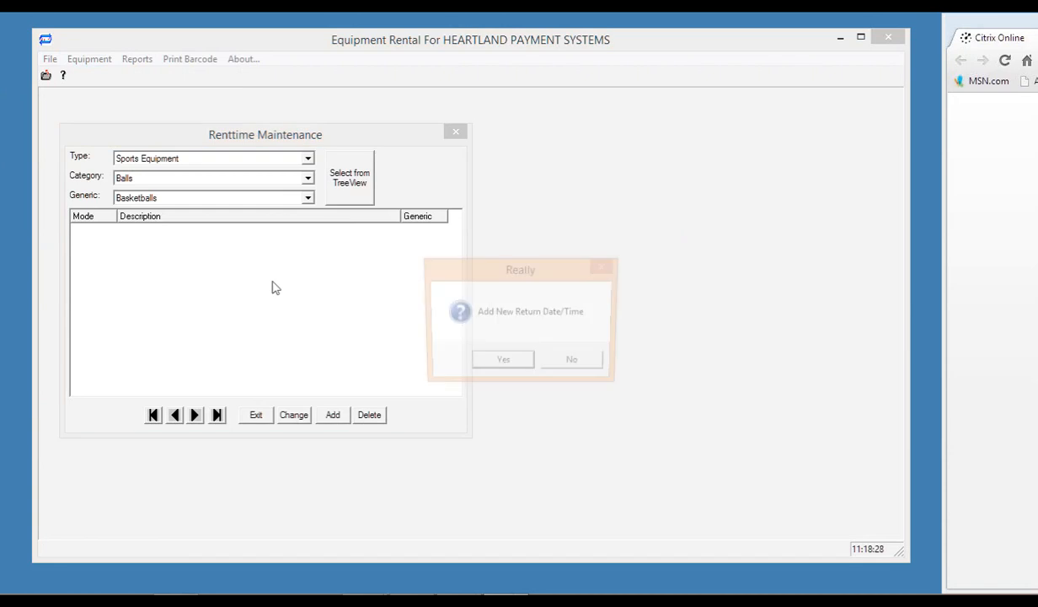
pyautogui.click(497, 361)
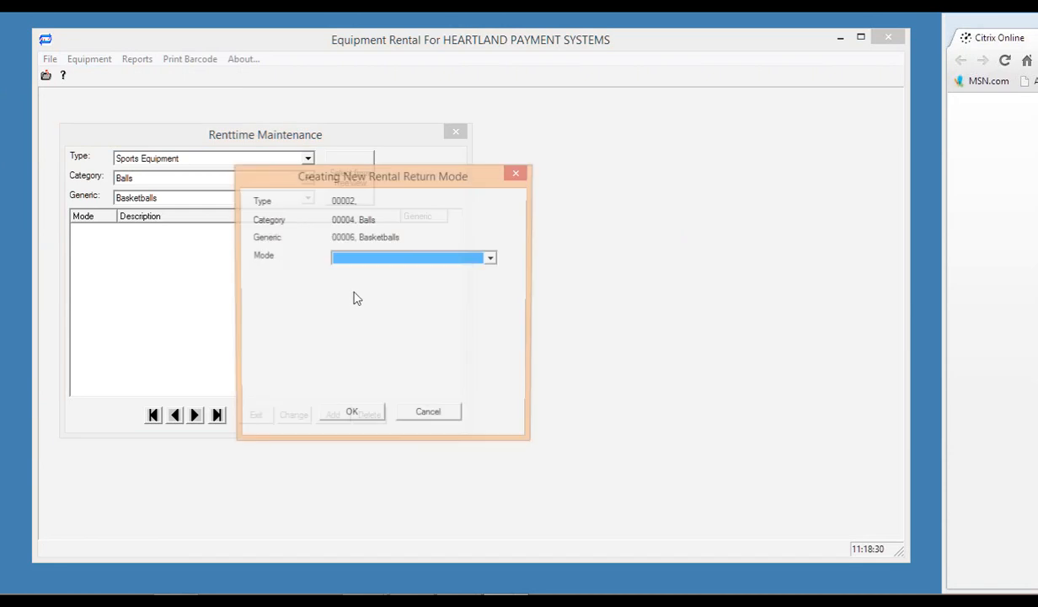
# Save a DURATION Mode return described '1 DAY' with Number Of Days 1.
pyautogui.click(491, 260)
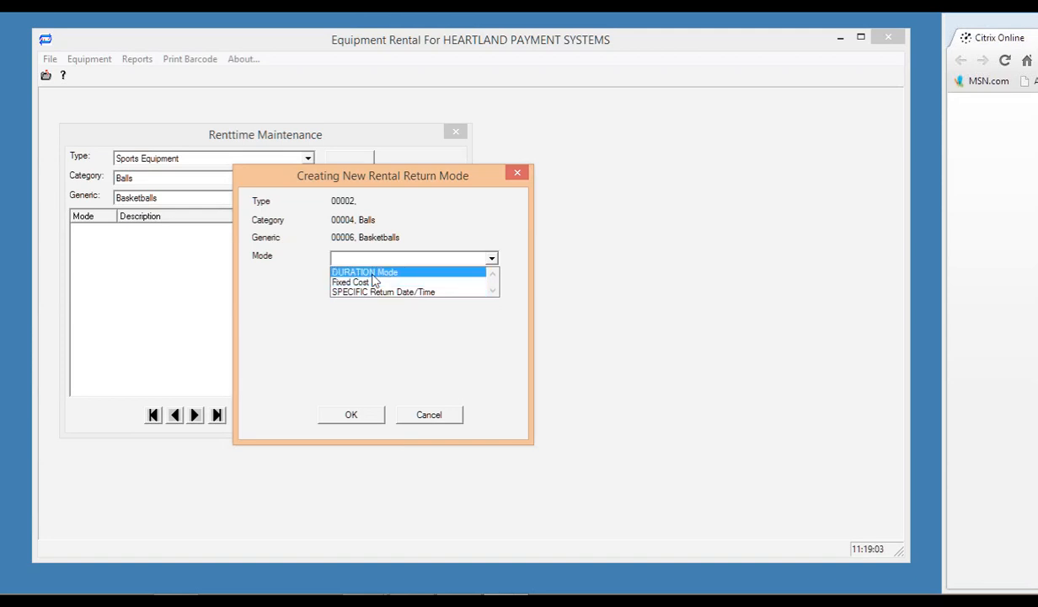
pyautogui.click(373, 274)
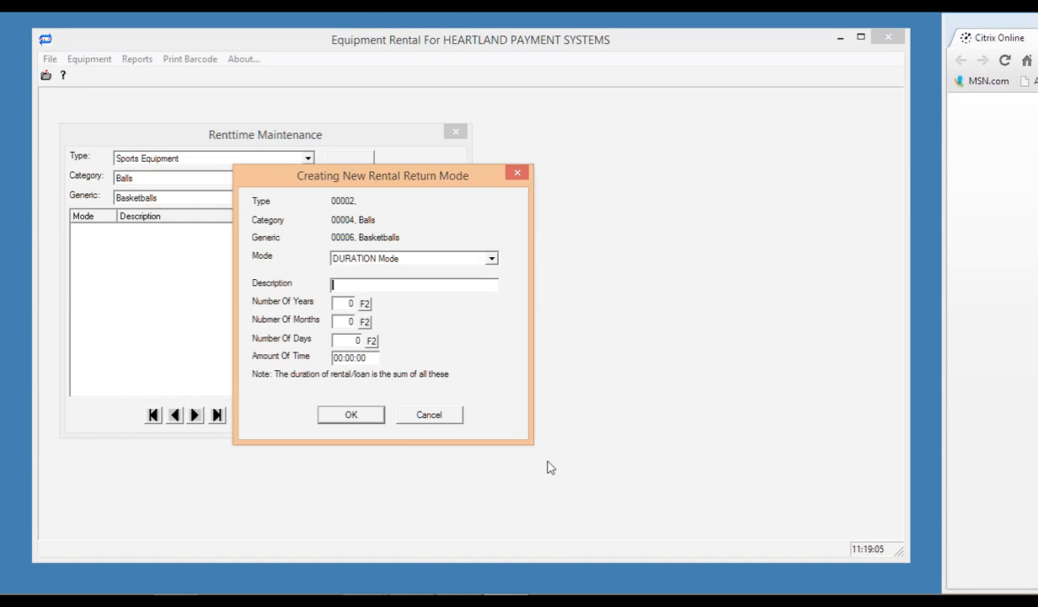
pyautogui.write('1 DAY')
pyautogui.click(371, 341)
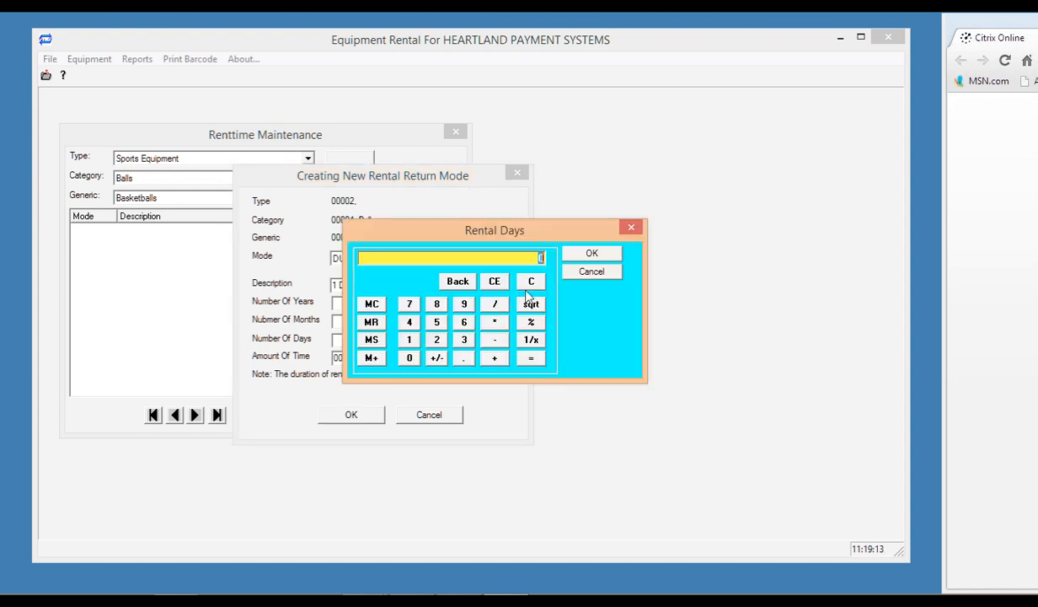
pyautogui.click(592, 253)
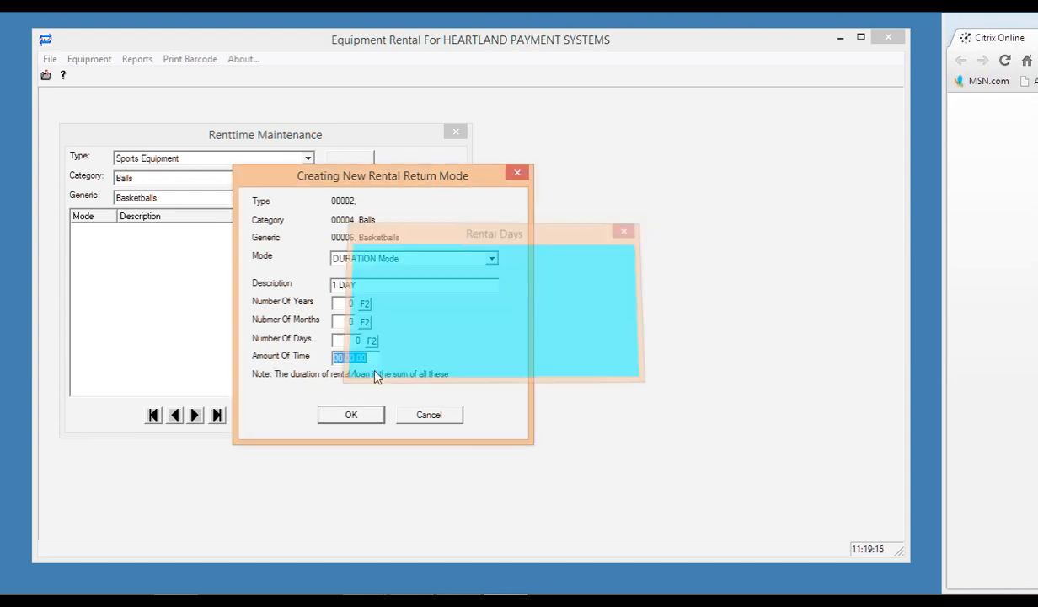
pyautogui.click(354, 340)
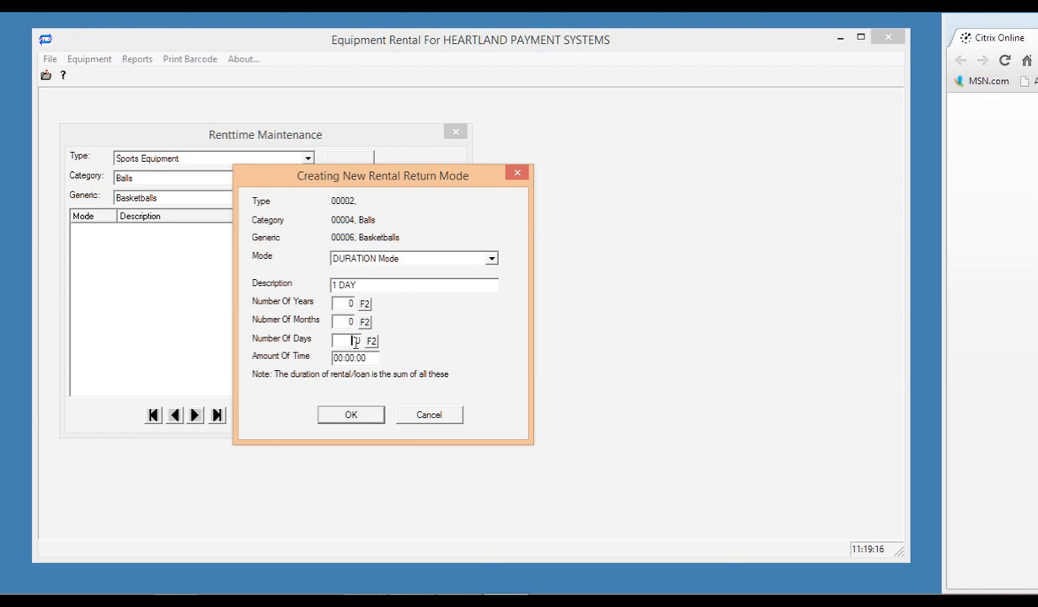
pyautogui.write('1')
pyautogui.click(352, 415)
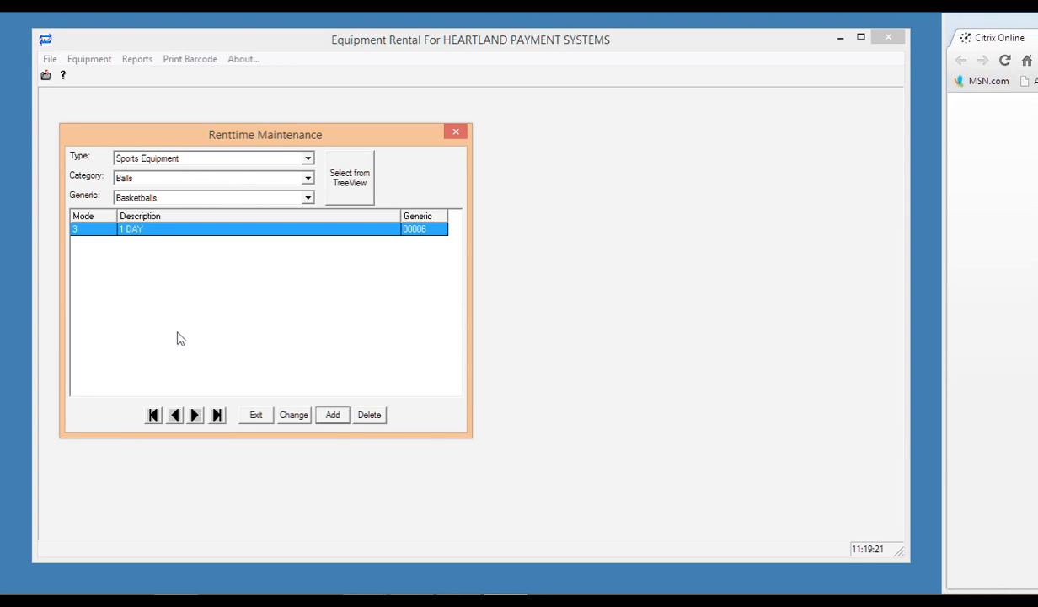
# Switch the generic to Baseballs and start adding a new return mode.
pyautogui.click(309, 198)
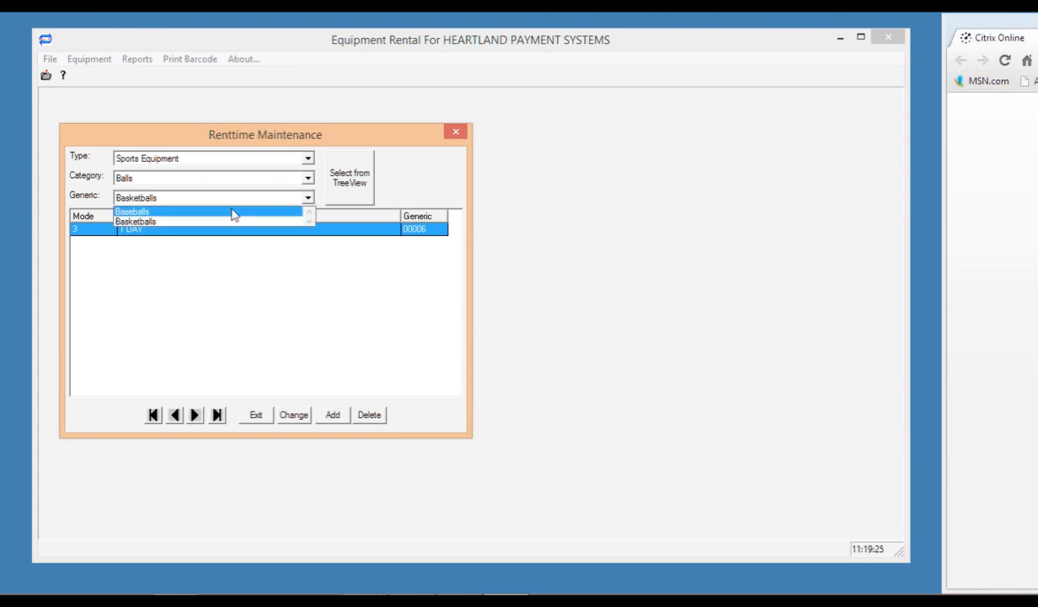
pyautogui.click(233, 211)
pyautogui.click(329, 415)
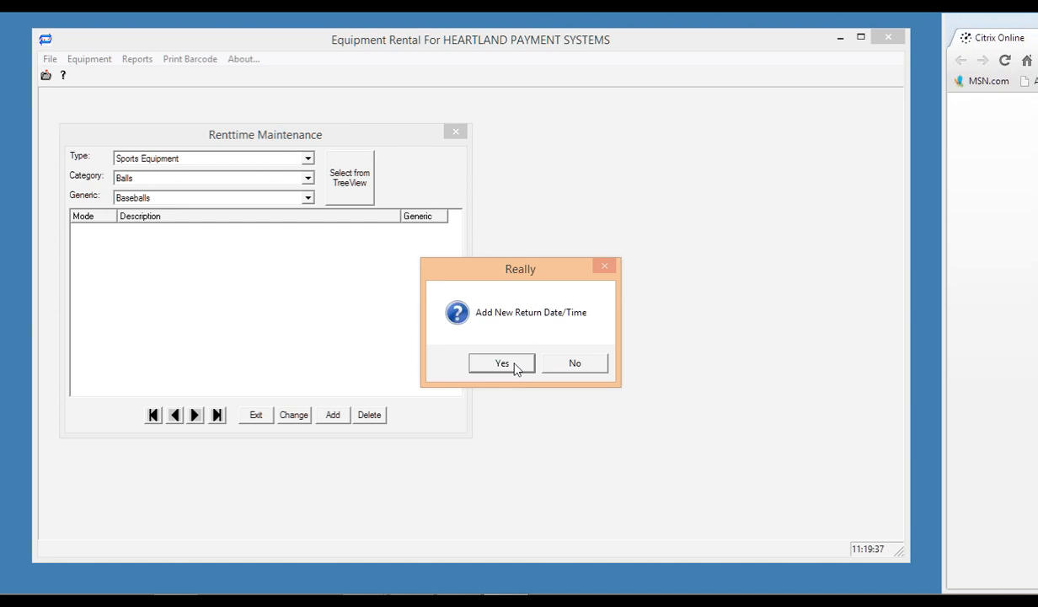
pyautogui.click(504, 363)
# Save a Fixed Cost return mode described 'COST' with Fixed Amount 1.
pyautogui.click(494, 258)
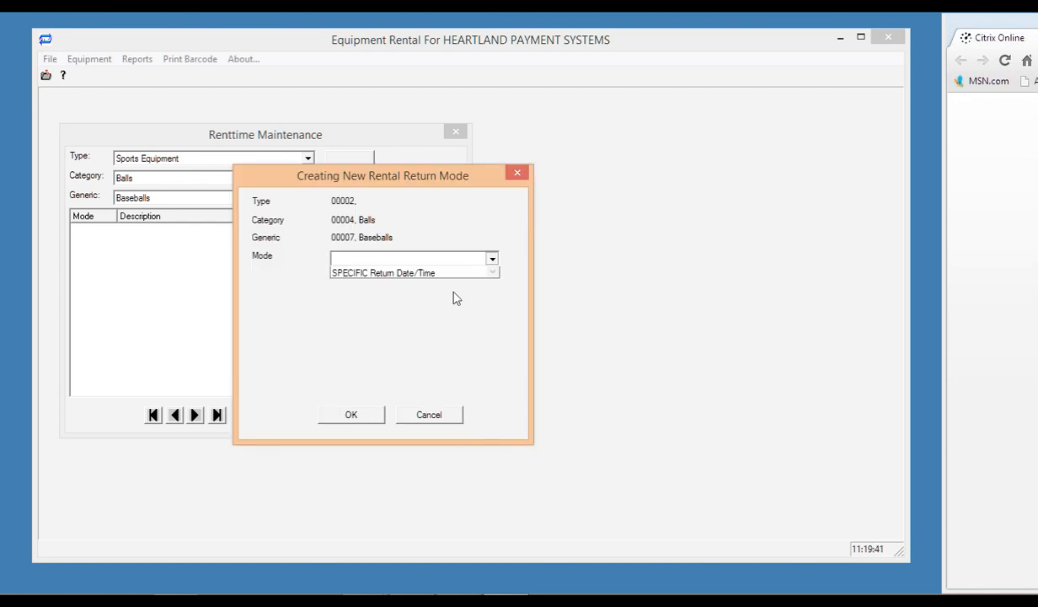
pyautogui.click(421, 279)
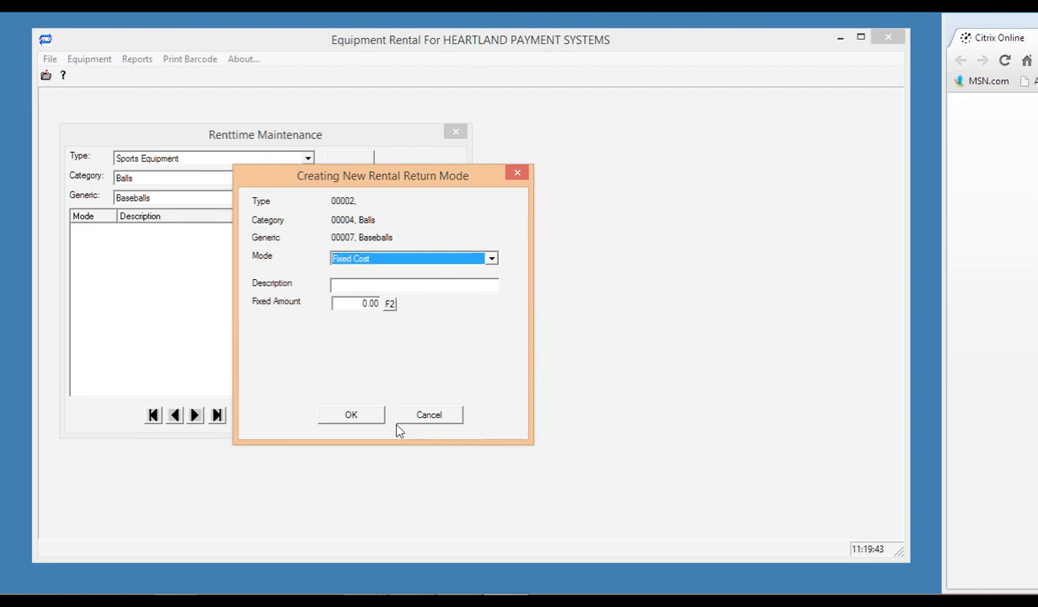
pyautogui.click(351, 283)
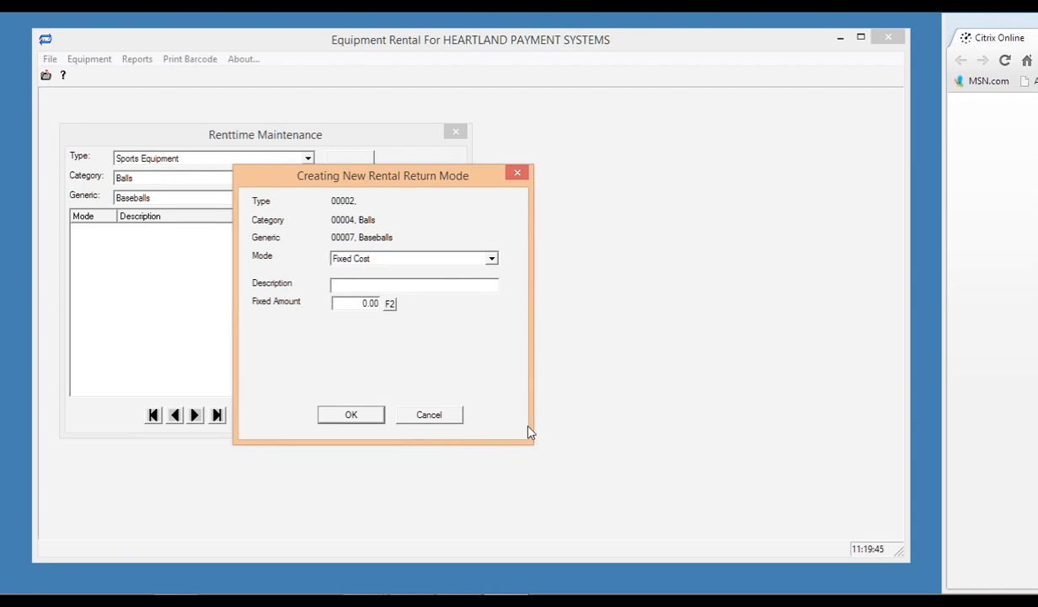
pyautogui.write('COST')
pyautogui.click(359, 304)
pyautogui.write('1')
pyautogui.click(351, 416)
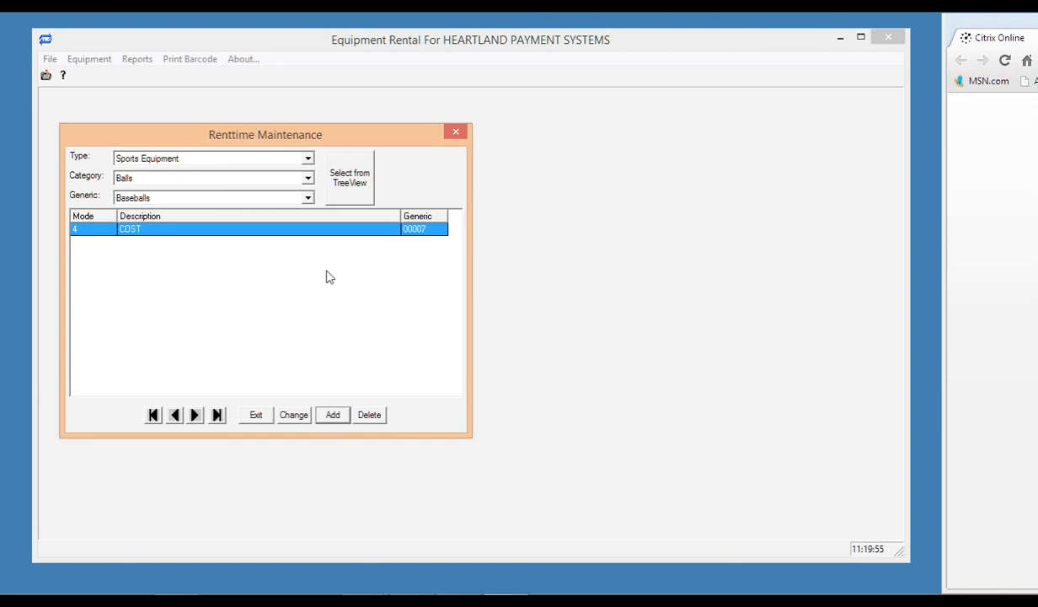
# Start another Baseballs return mode in DURATION Mode with Number Of Days 1.
pyautogui.click(333, 413)
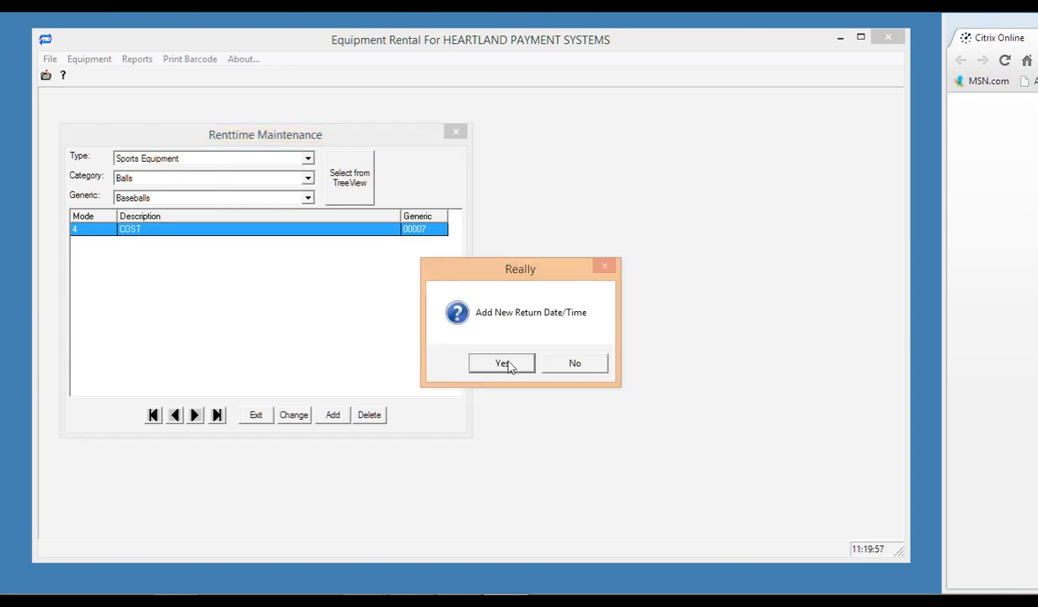
pyautogui.click(509, 366)
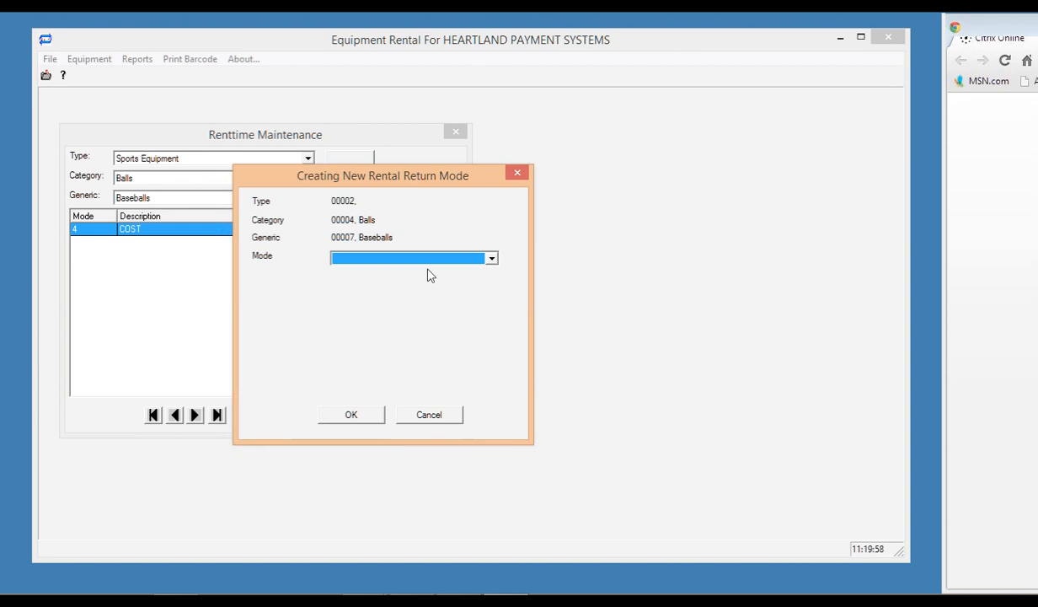
pyautogui.click(429, 258)
pyautogui.click(427, 274)
pyautogui.click(349, 416)
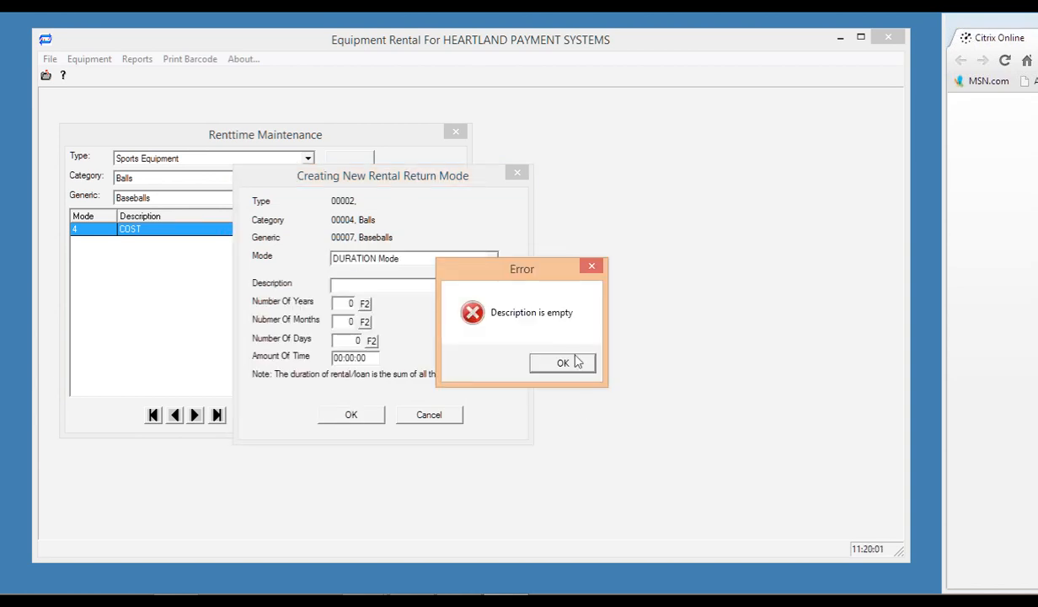
pyautogui.press('Return')
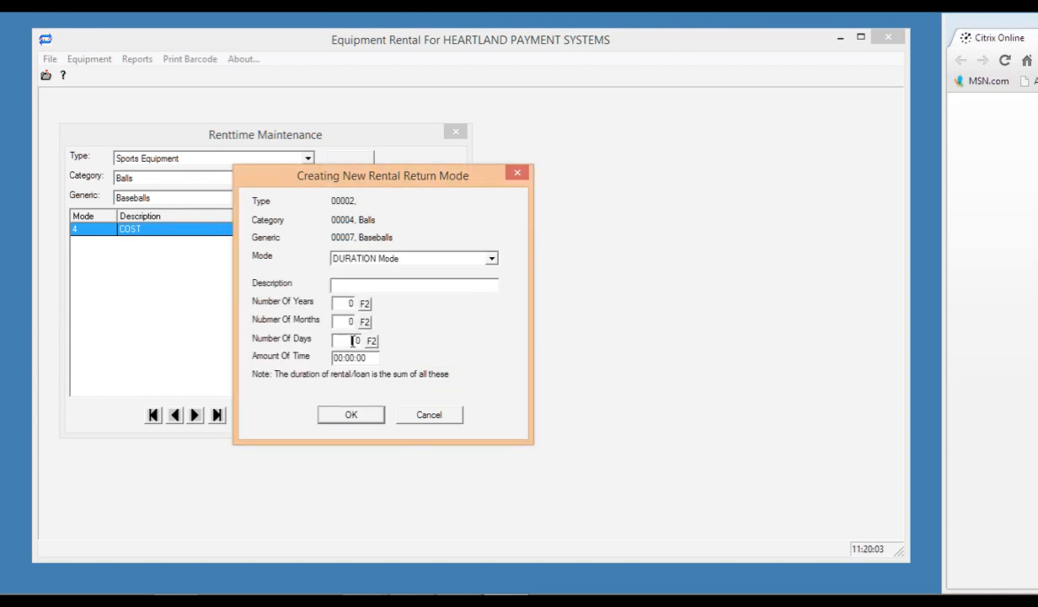
pyautogui.click(352, 340)
pyautogui.write('1')
pyautogui.click(358, 420)
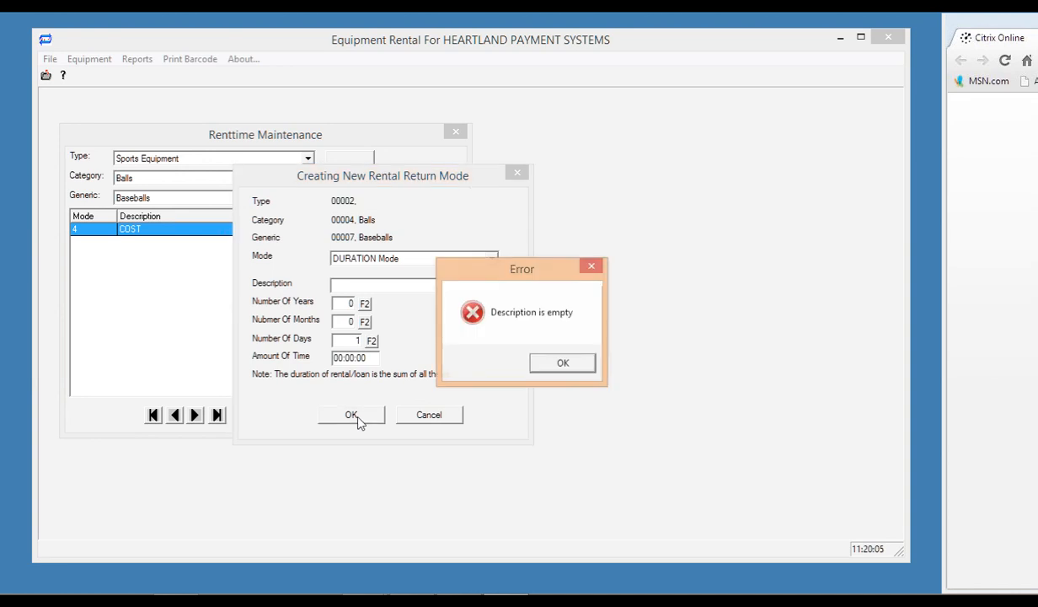
pyautogui.click(566, 364)
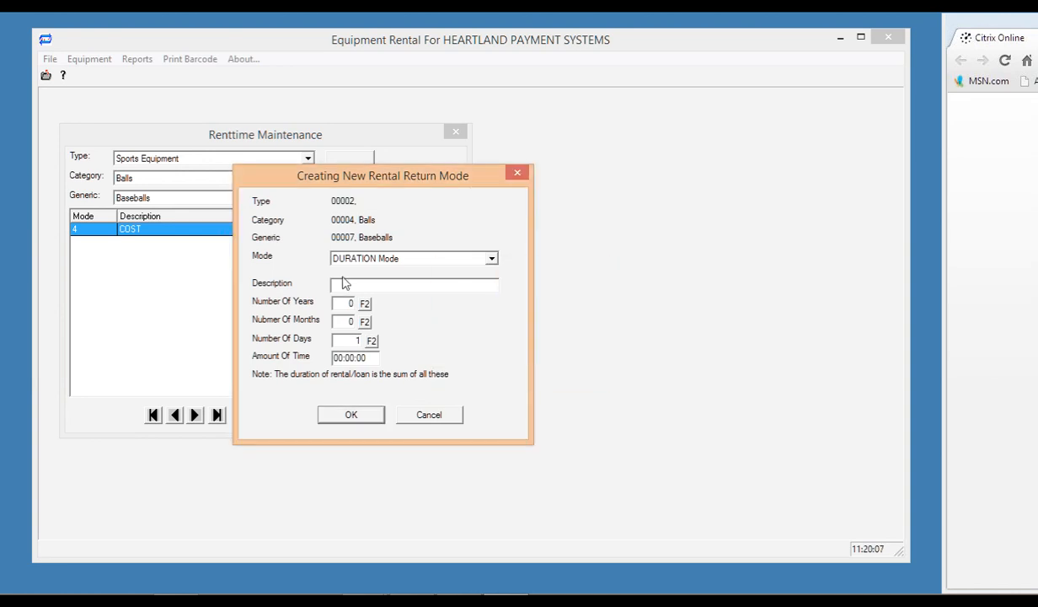
# Enter the description '1 DAY' and save the return mode.
pyautogui.click(344, 284)
pyautogui.write('1 DAT')
pyautogui.press('BackSpace')
pyautogui.write('Y')
pyautogui.click(352, 415)
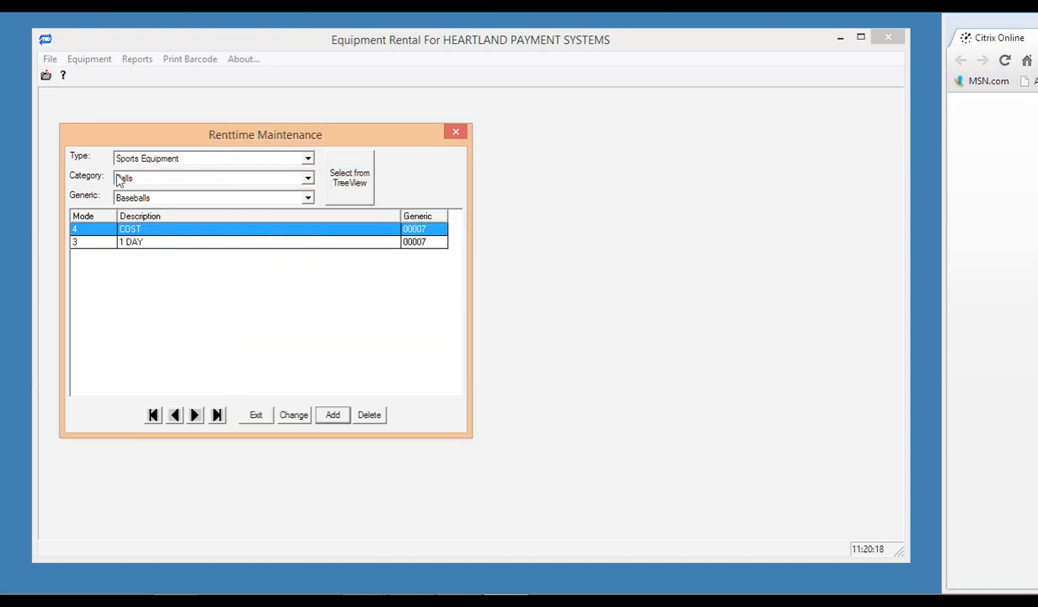
# Select the 1 DAY return mode and close Renttime Maintenance.
pyautogui.click(132, 231)
pyautogui.click(145, 246)
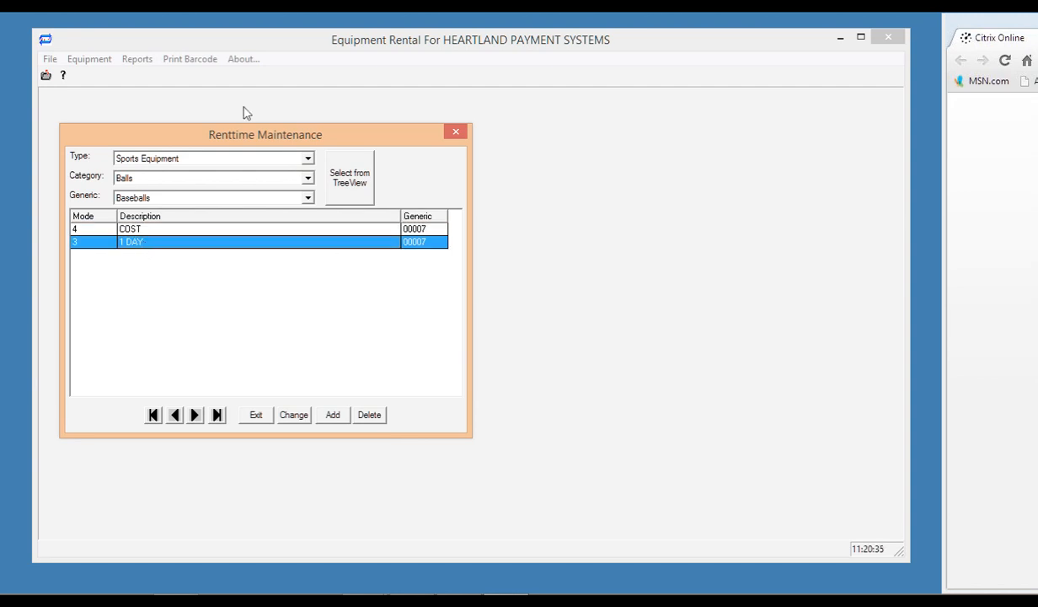
pyautogui.click(455, 132)
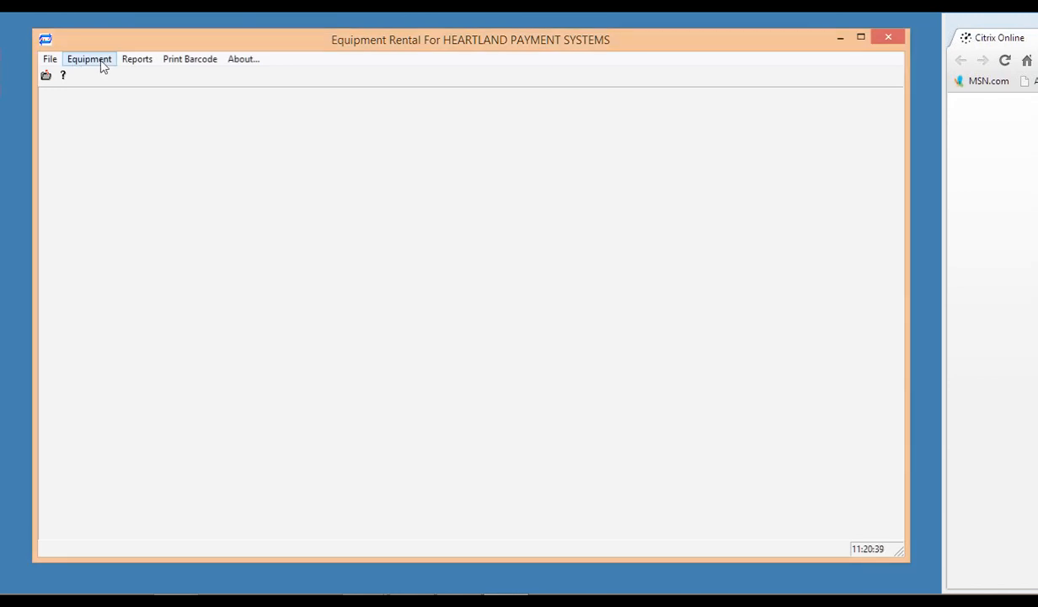
# Reopen Renttime Maintenance from the Equipment menu and close it again.
pyautogui.click(101, 63)
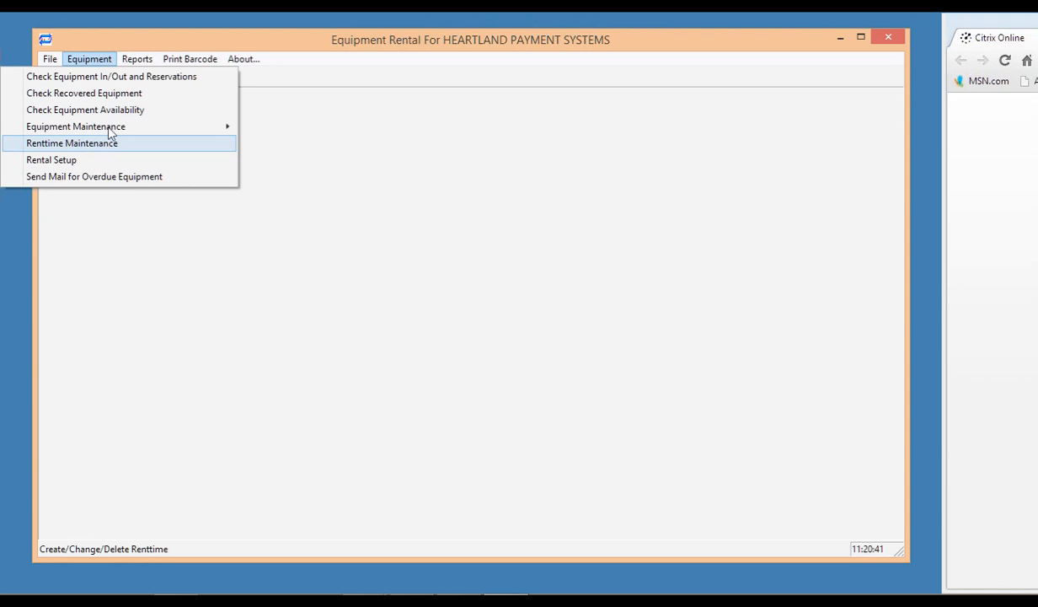
pyautogui.moveTo(109, 130)
pyautogui.click(112, 152)
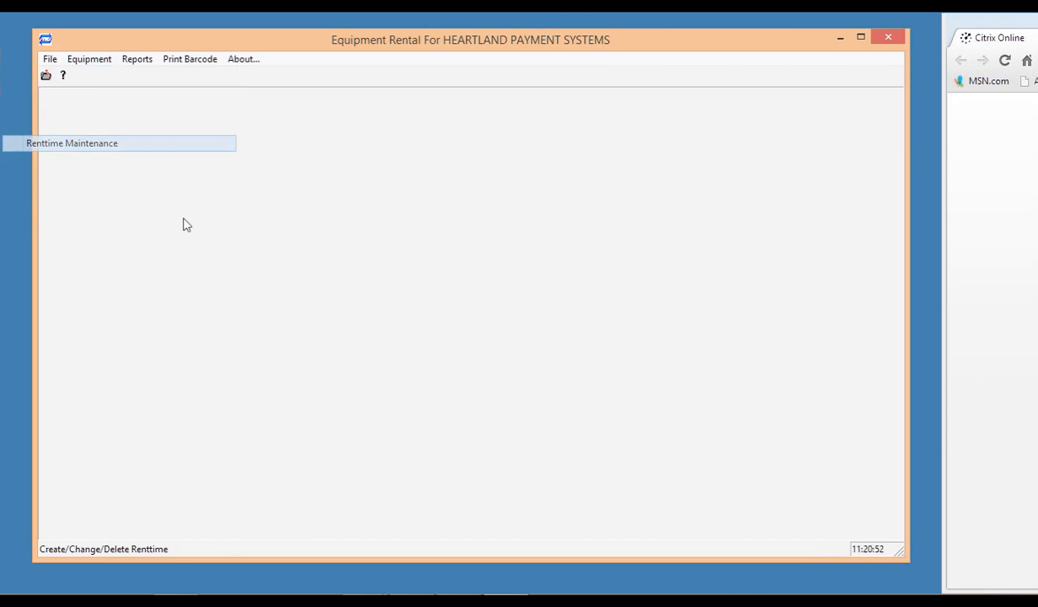
pyautogui.click(459, 132)
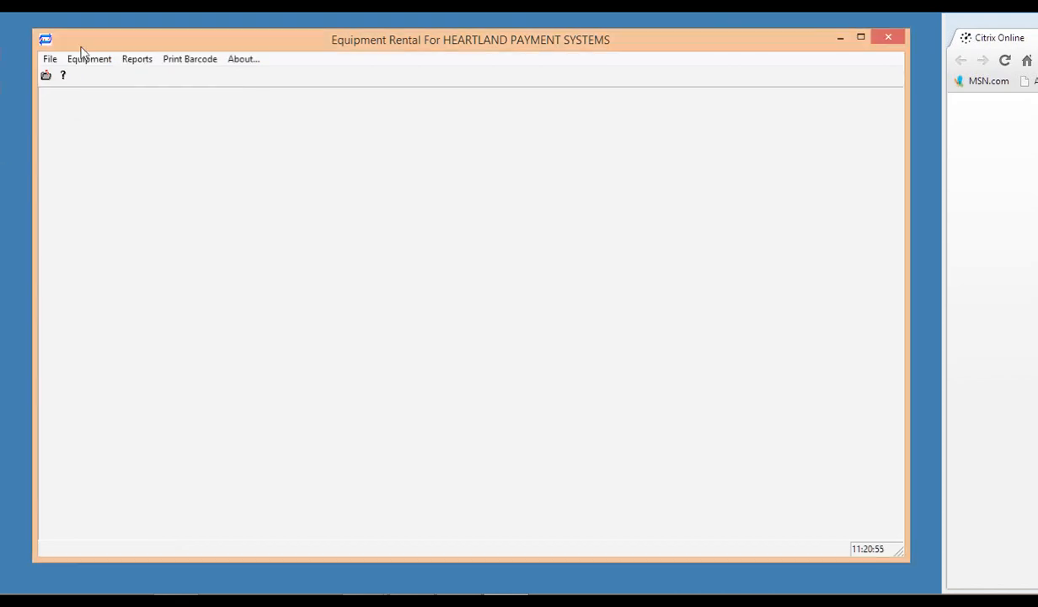
pyautogui.click(84, 59)
# In the terminal Rental Setup, make 00004 ATHLETICS the Check Out, Reservation and Overdue bill type.
pyautogui.click(118, 160)
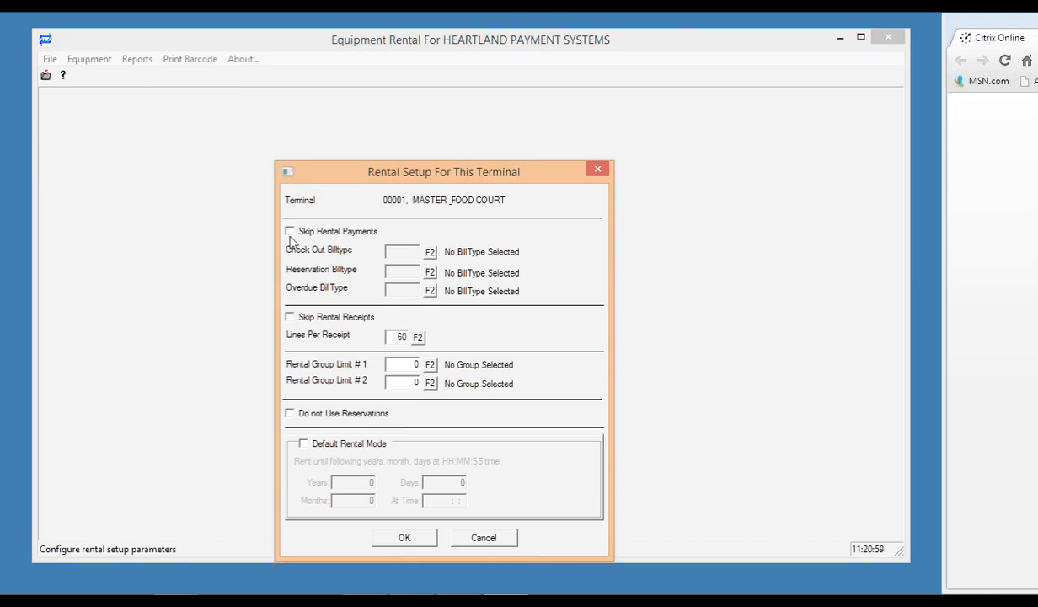
pyautogui.click(290, 232)
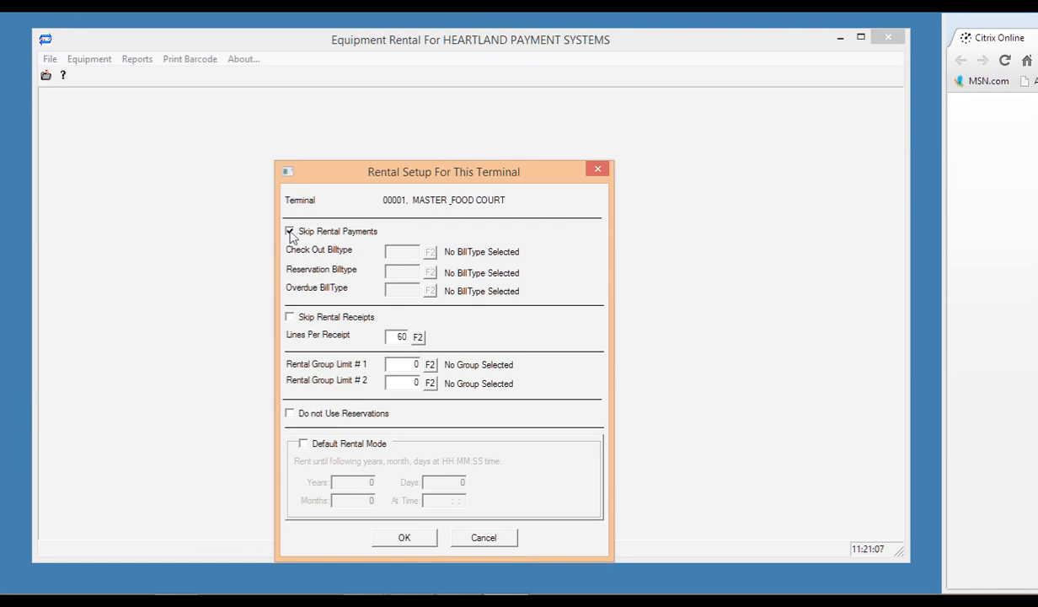
pyautogui.click(290, 233)
pyautogui.click(432, 252)
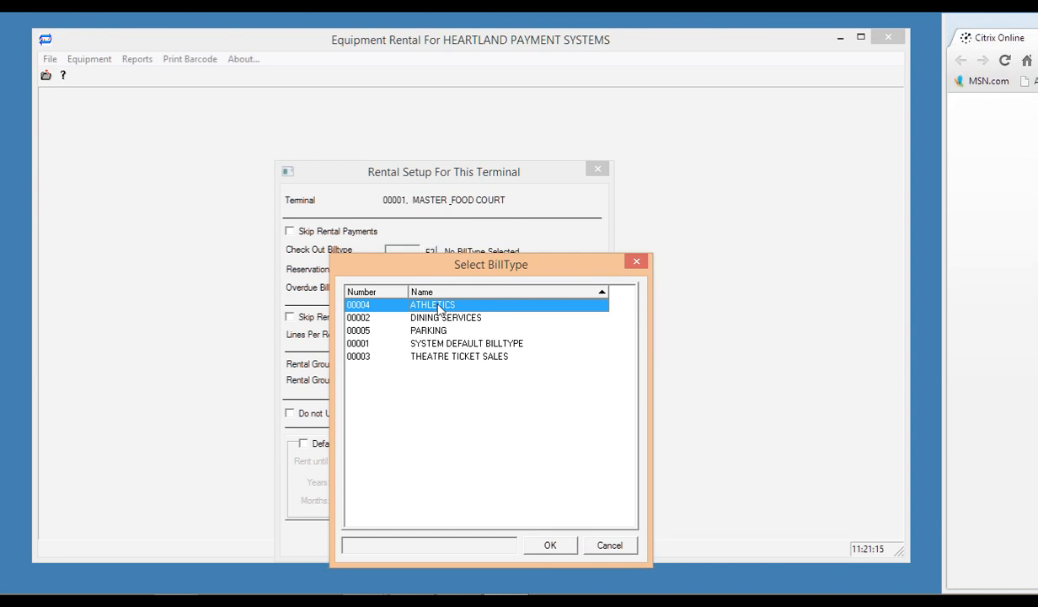
pyautogui.doubleClick(438, 304)
pyautogui.click(430, 273)
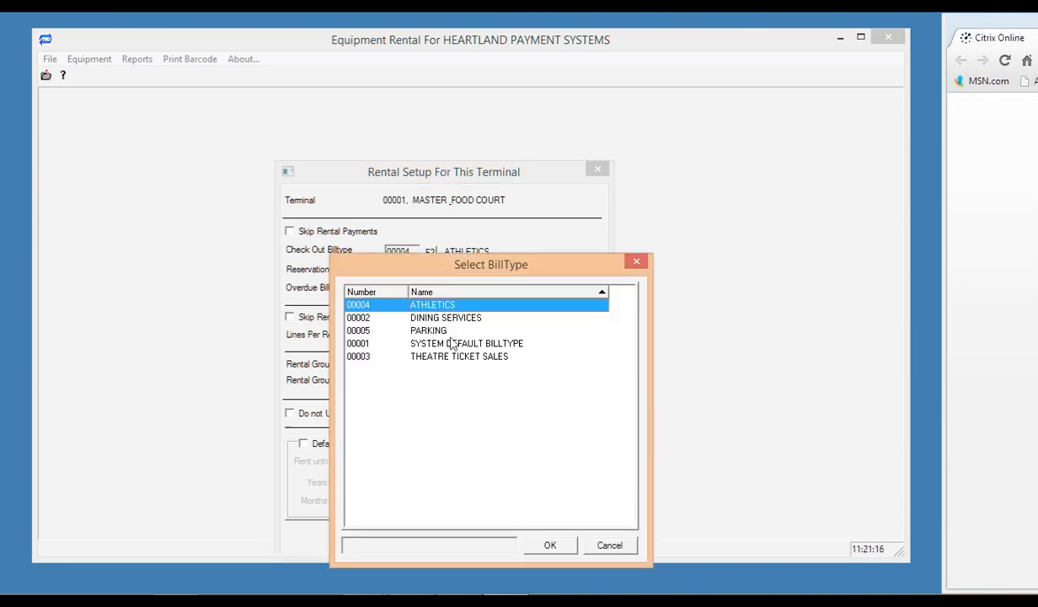
pyautogui.doubleClick(432, 303)
pyautogui.click(430, 291)
pyautogui.doubleClick(430, 305)
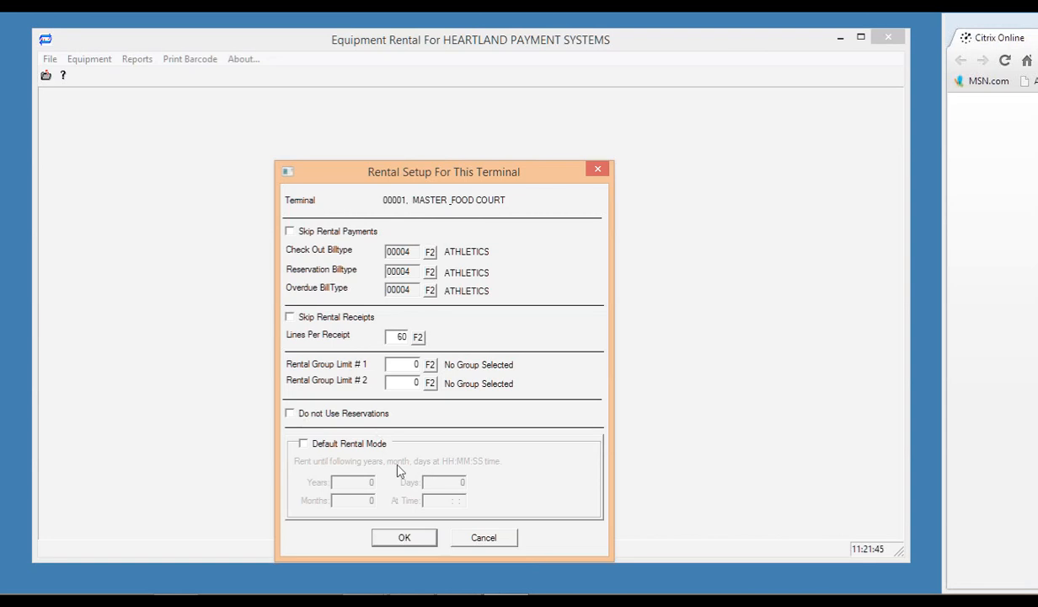
# Try saving the setup without Default Rental Mode and dismiss the wrong-time error.
pyautogui.click(302, 444)
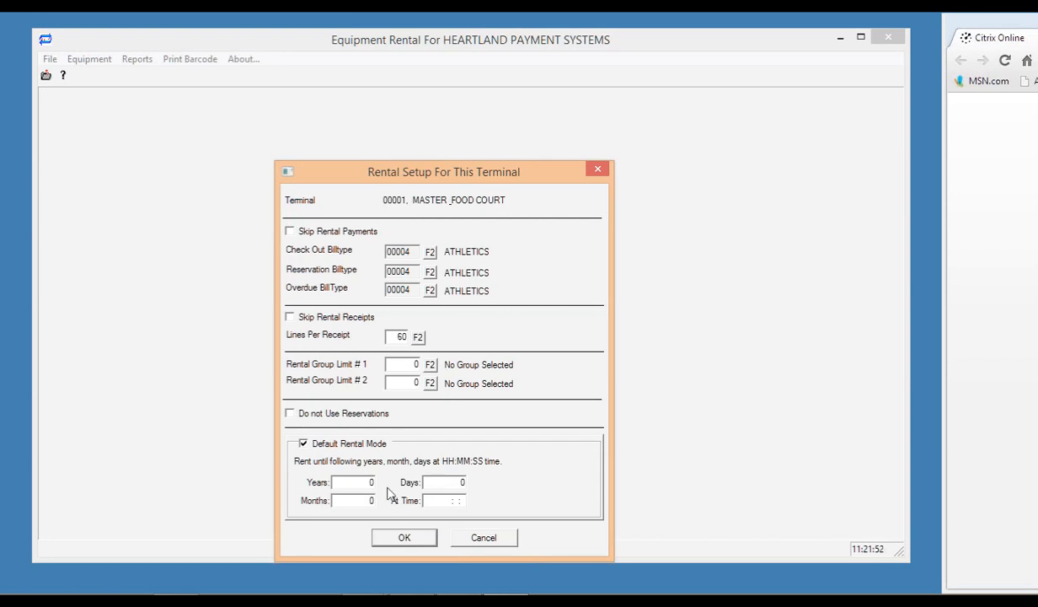
pyautogui.click(303, 444)
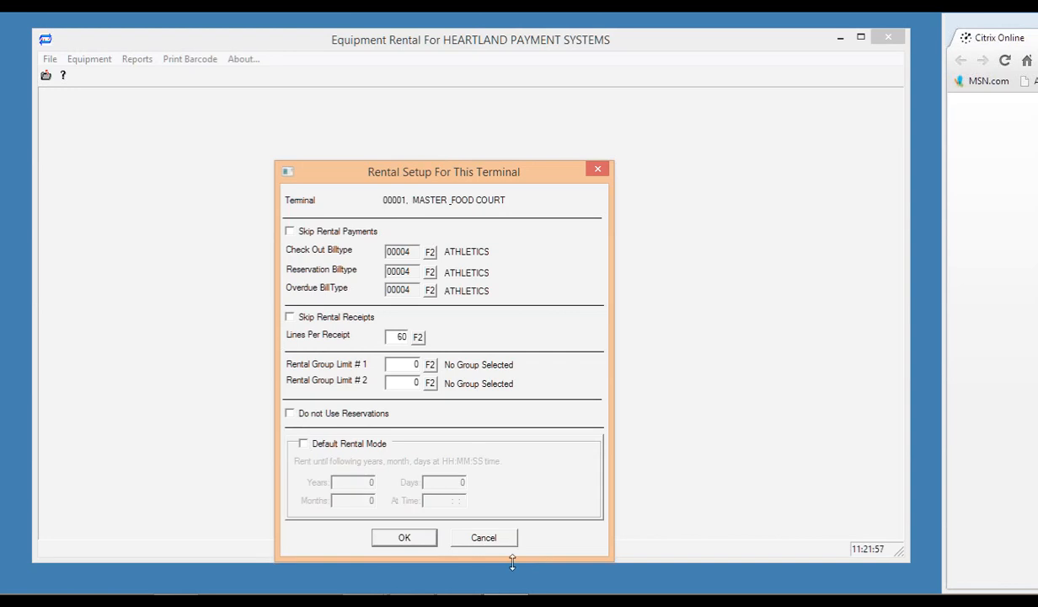
pyautogui.click(404, 540)
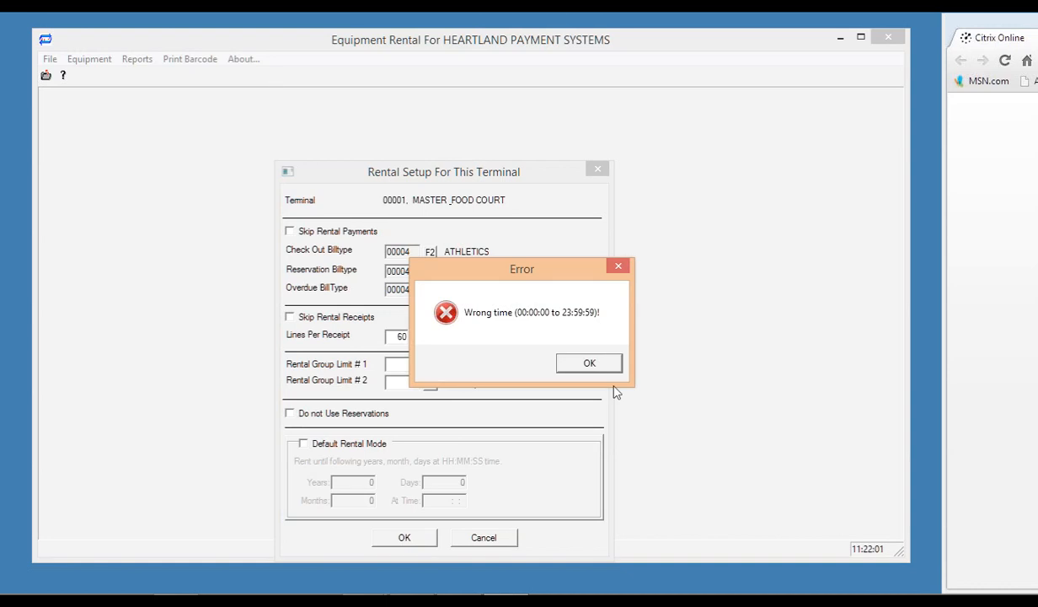
pyautogui.click(587, 364)
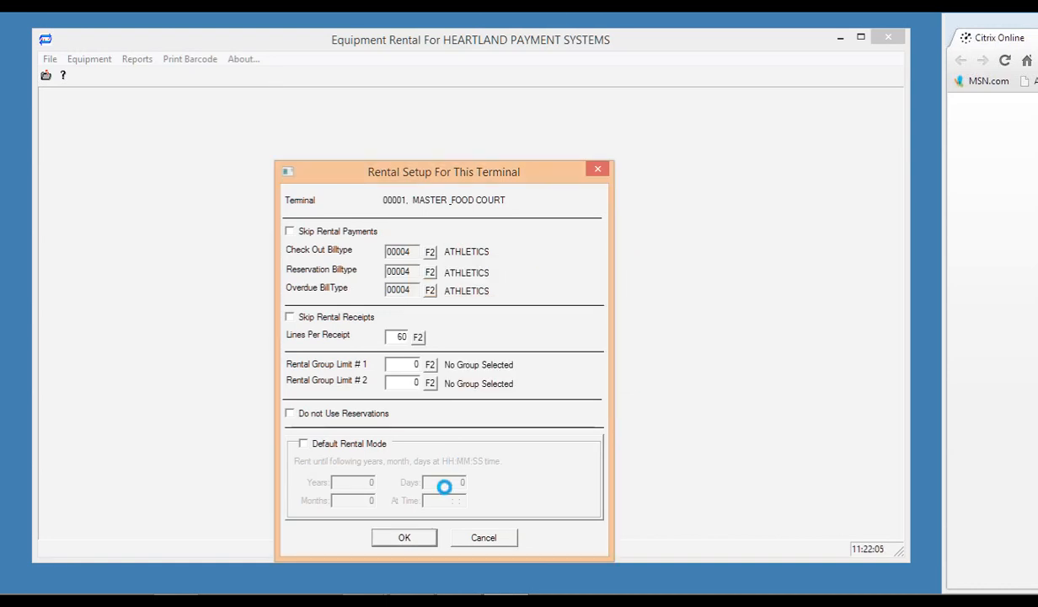
# Turn on Default Rental Mode with a 12:00:00 return time and save the setup.
pyautogui.click(303, 444)
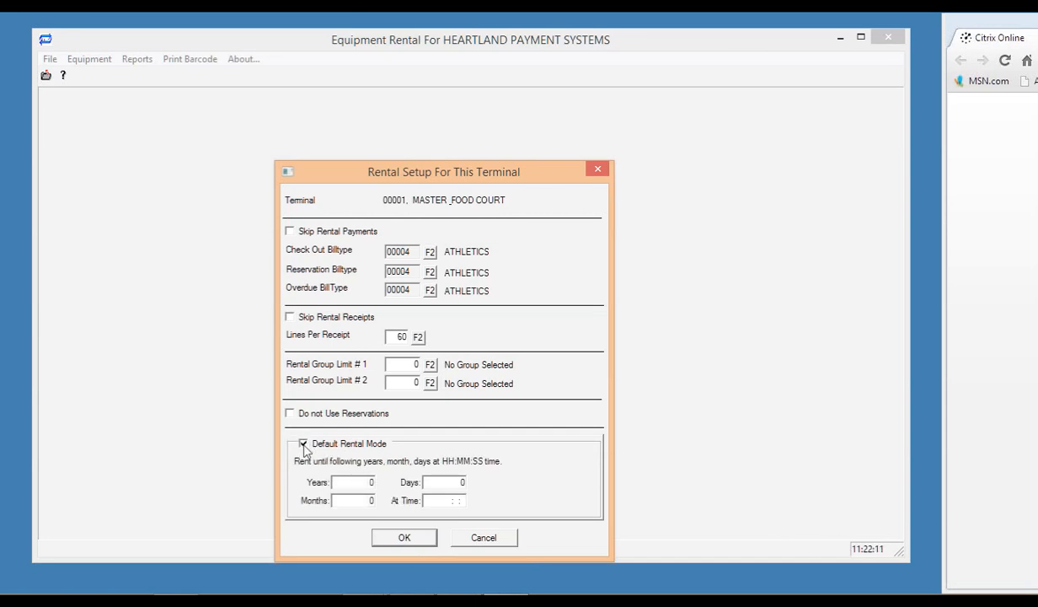
pyautogui.click(436, 501)
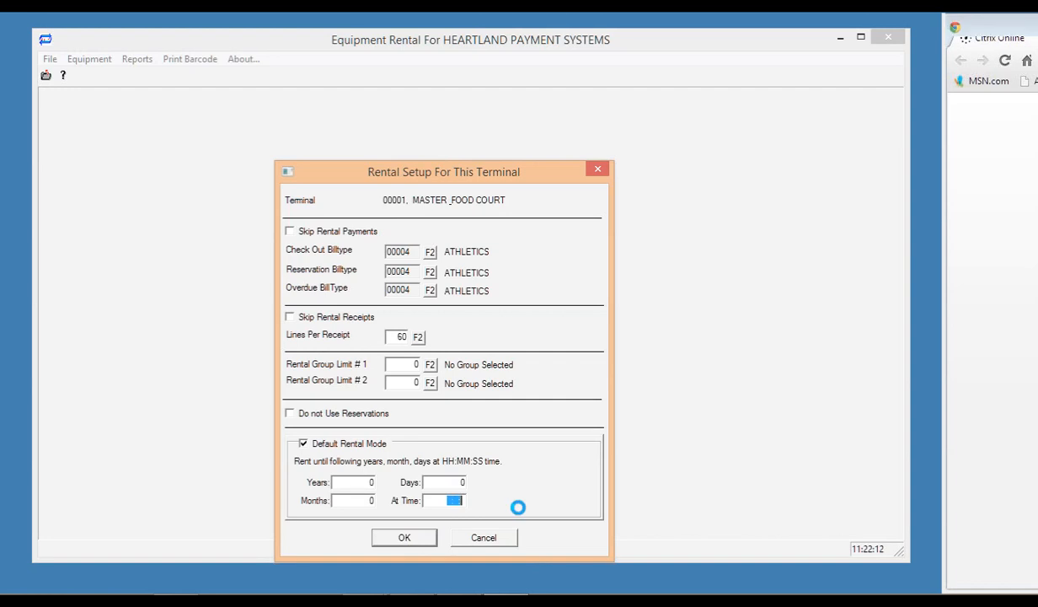
pyautogui.click(444, 496)
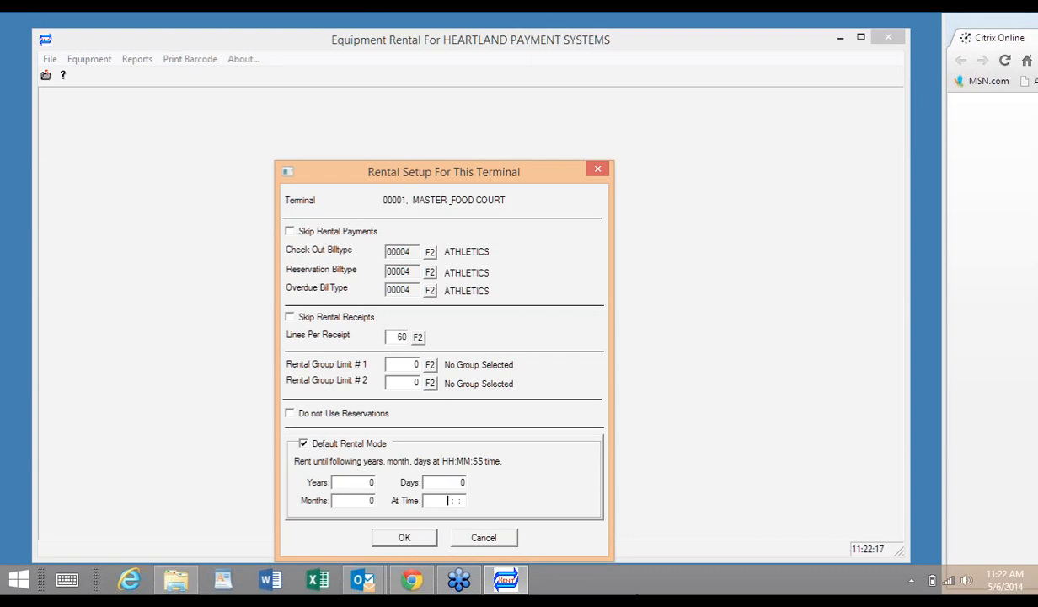
pyautogui.write('120000')
pyautogui.click(398, 537)
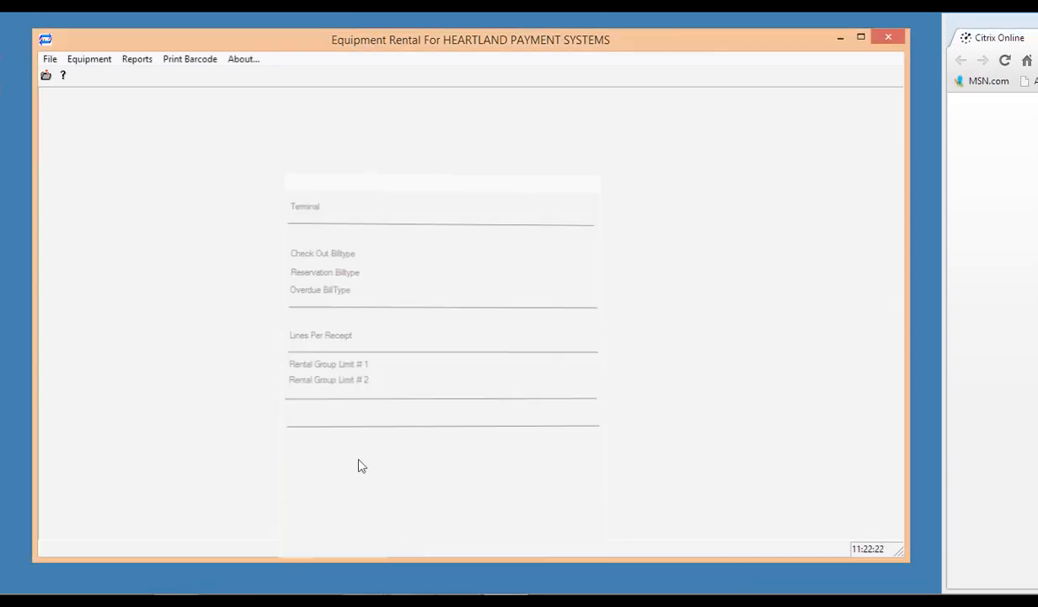
# Open Check Equipment In/Out and Reservations and choose the customer from All Accounts.
pyautogui.click(84, 62)
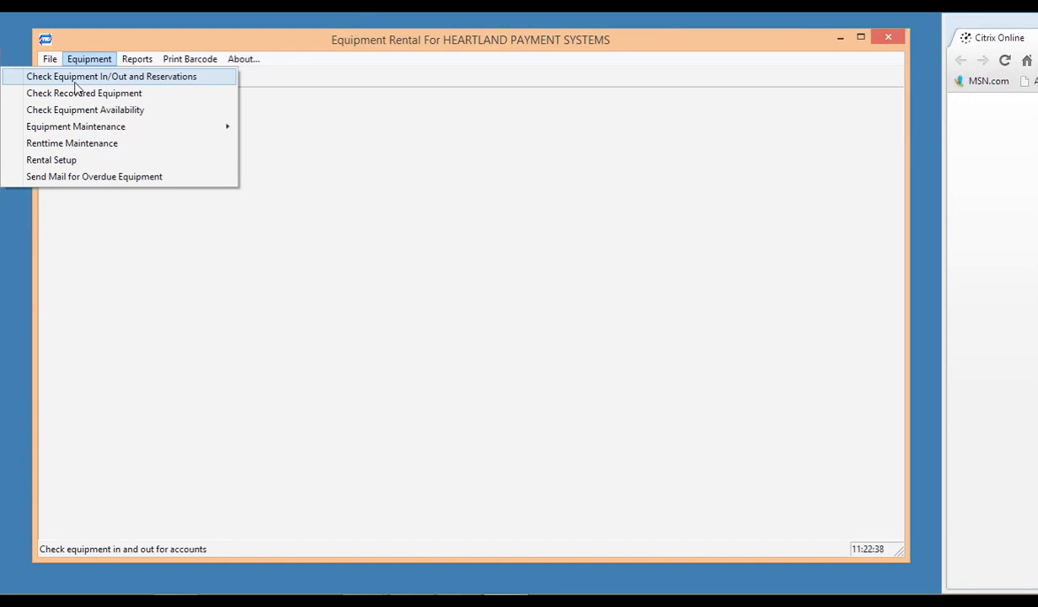
pyautogui.click(76, 85)
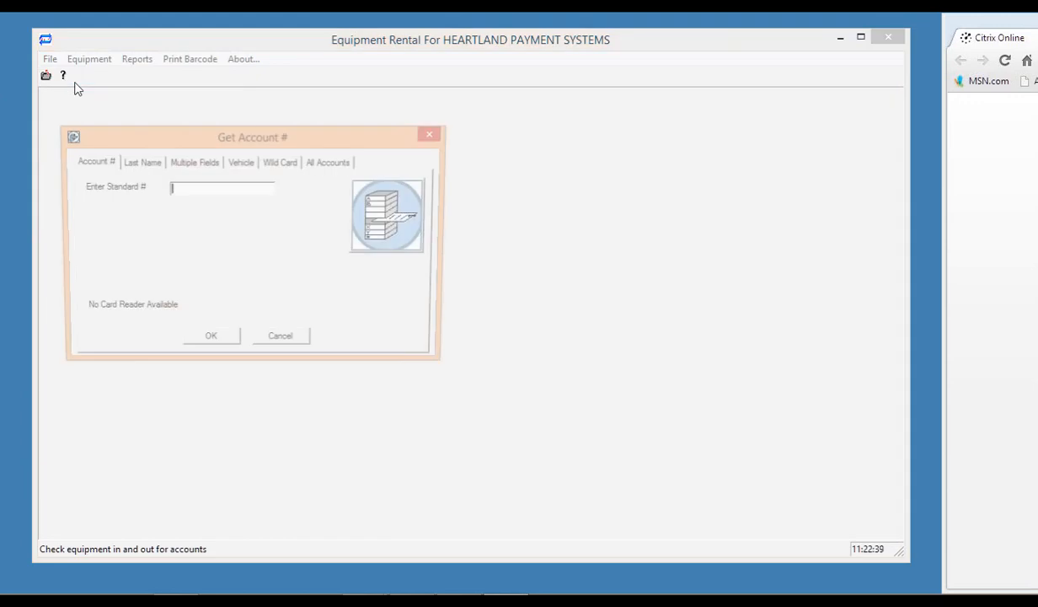
pyautogui.click(141, 162)
pyautogui.click(316, 162)
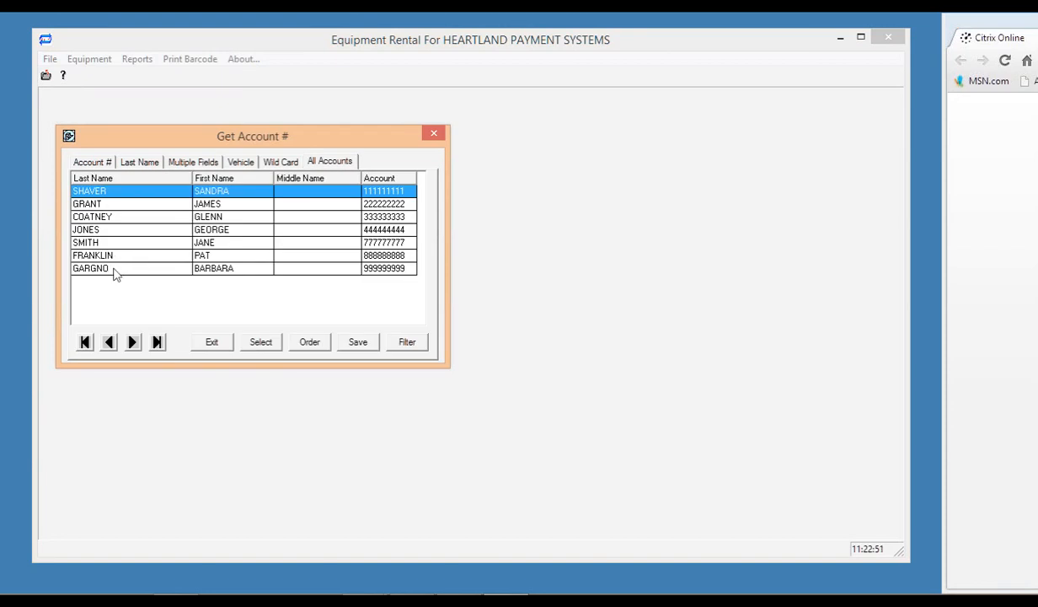
pyautogui.click(119, 256)
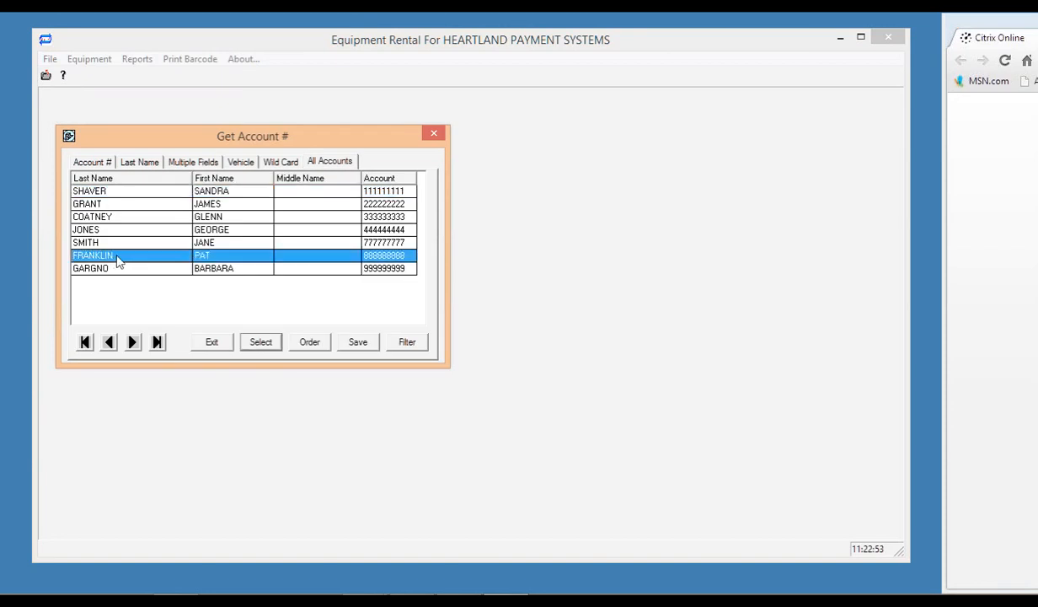
pyautogui.doubleClick(118, 261)
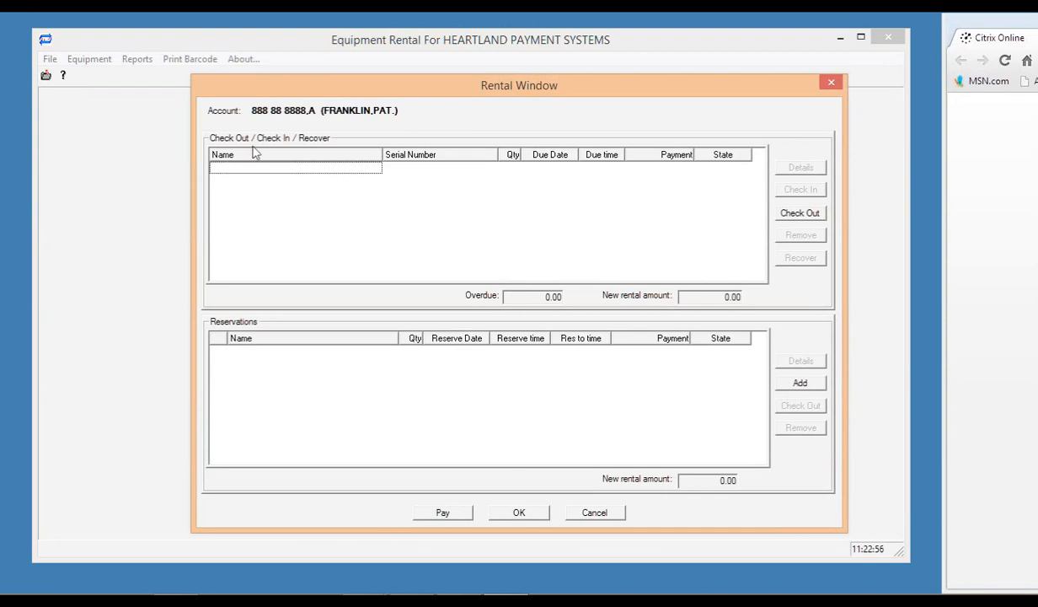
# Move the Rental Window aside and add a new reservation in Reserve Equipment.
pyautogui.moveTo(357, 94); pyautogui.dragTo(242, 53)
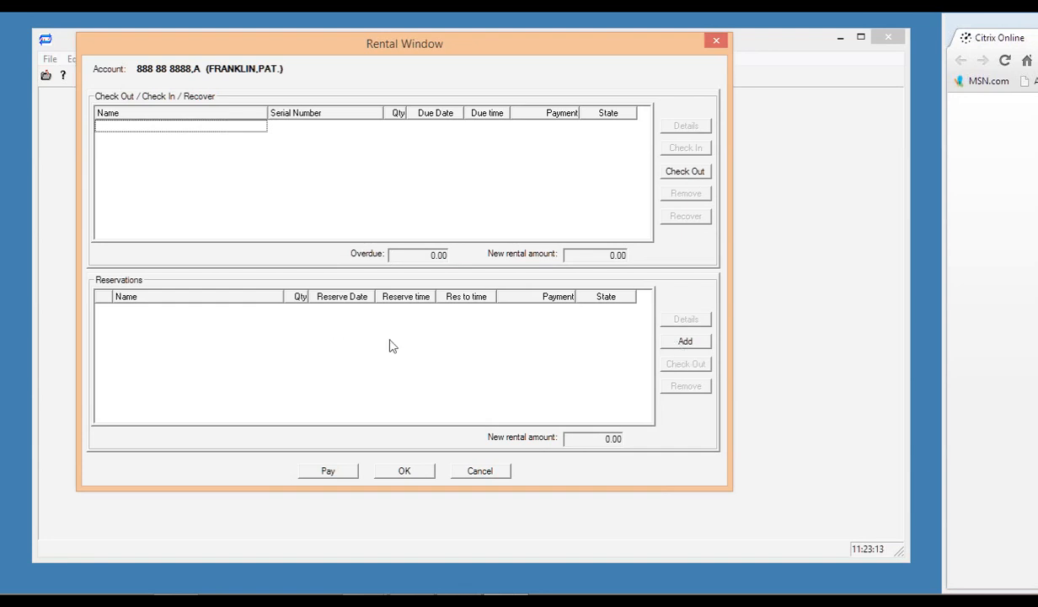
pyautogui.click(684, 343)
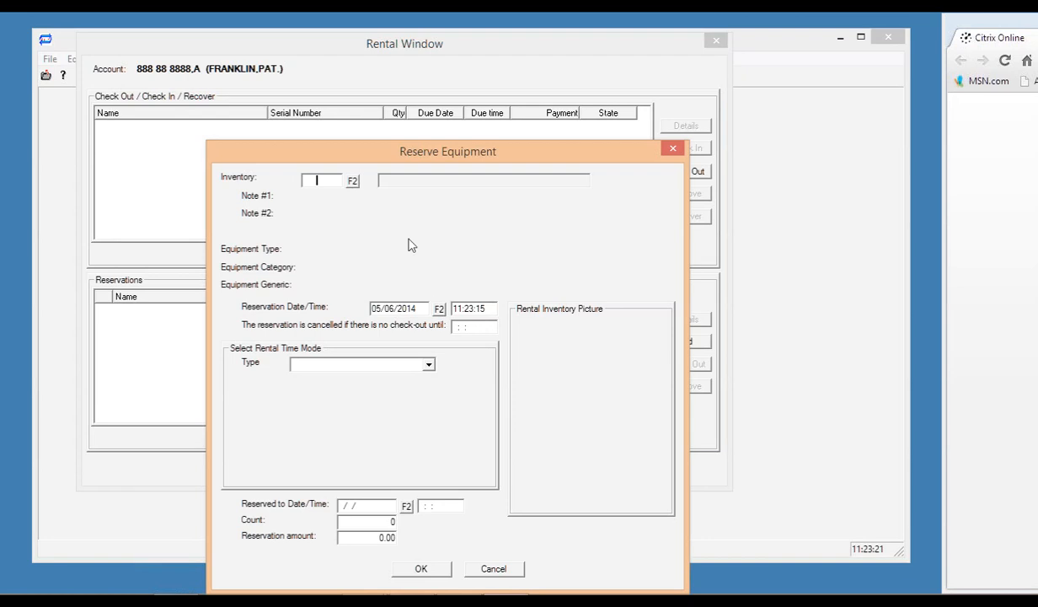
# Browse the inventory tree to A/V Equipment > Audio > Speakers and select it.
pyautogui.click(354, 183)
pyautogui.click(535, 160)
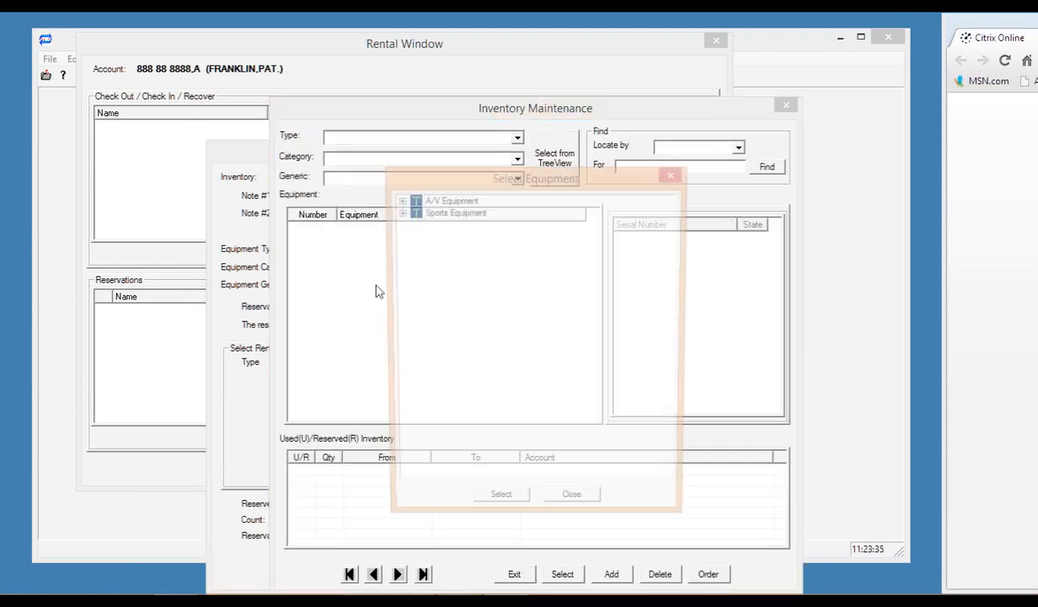
pyautogui.doubleClick(413, 199)
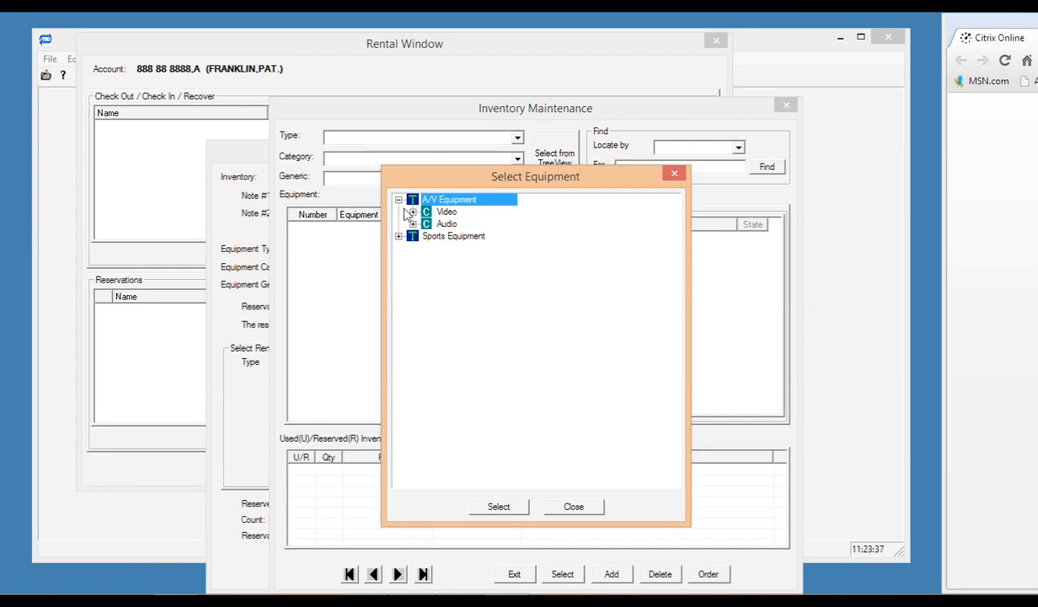
pyautogui.click(413, 224)
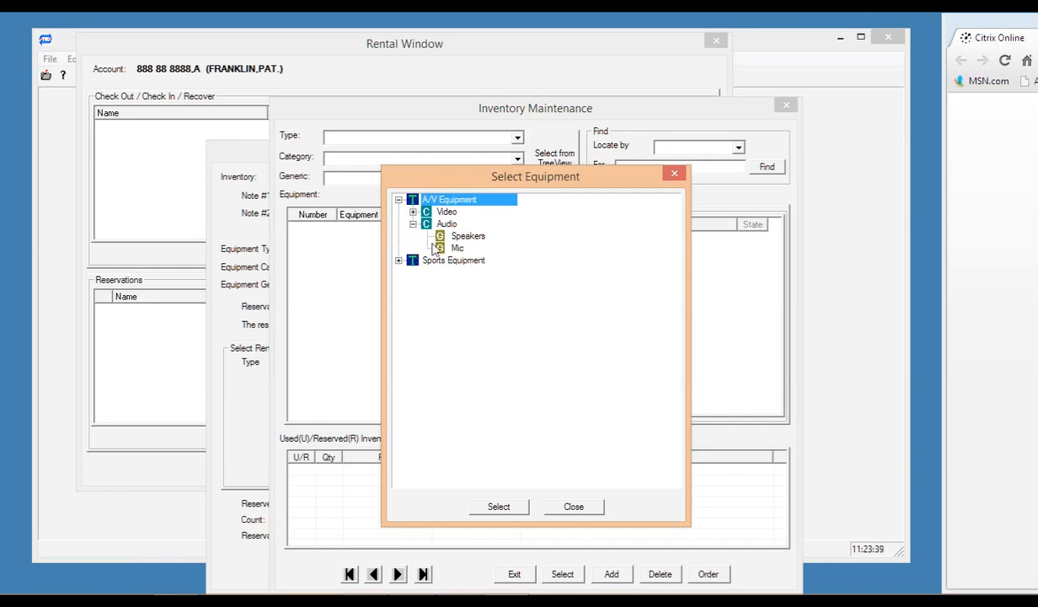
pyautogui.click(466, 238)
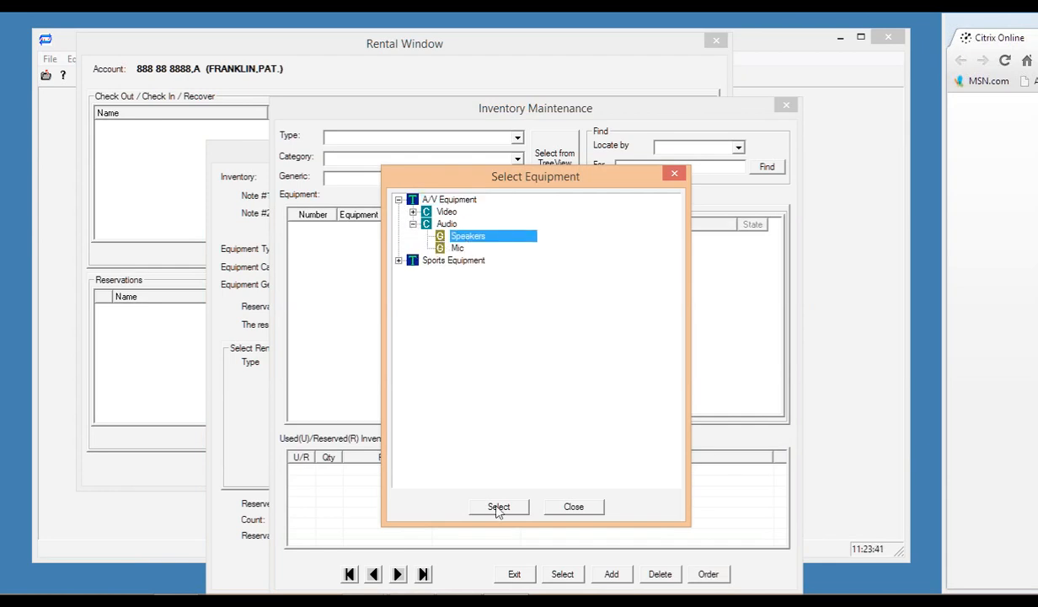
pyautogui.click(498, 506)
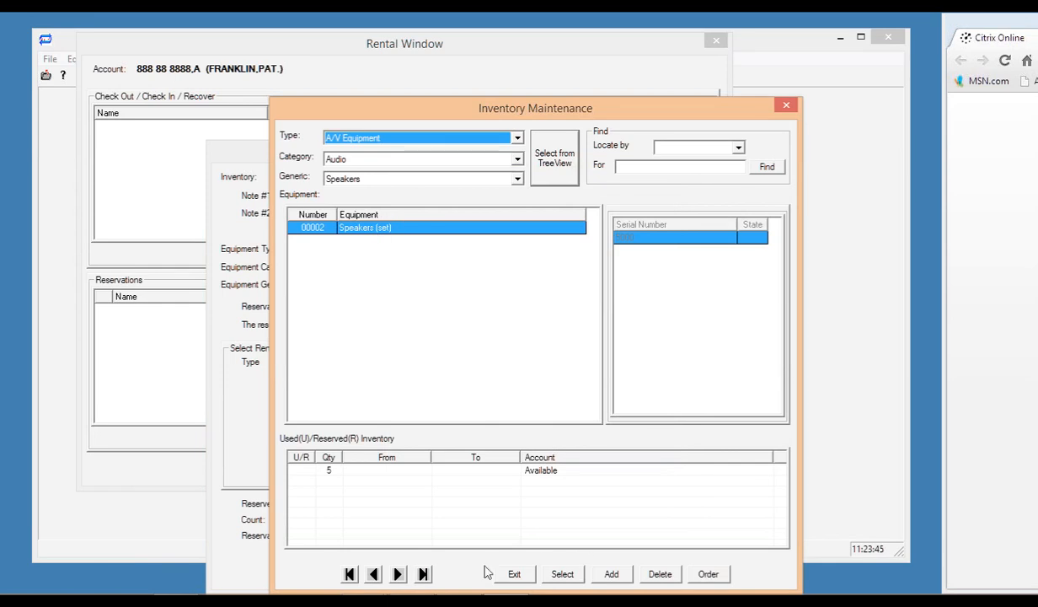
# Use inventory item 00002 Speakers (set) for the reservation.
pyautogui.click(491, 474)
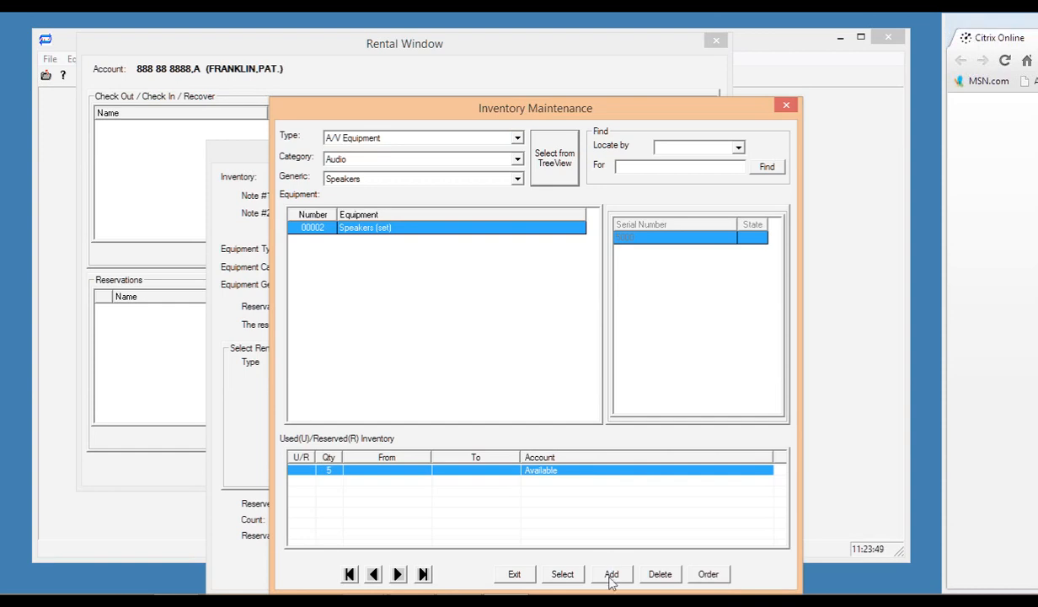
pyautogui.click(611, 577)
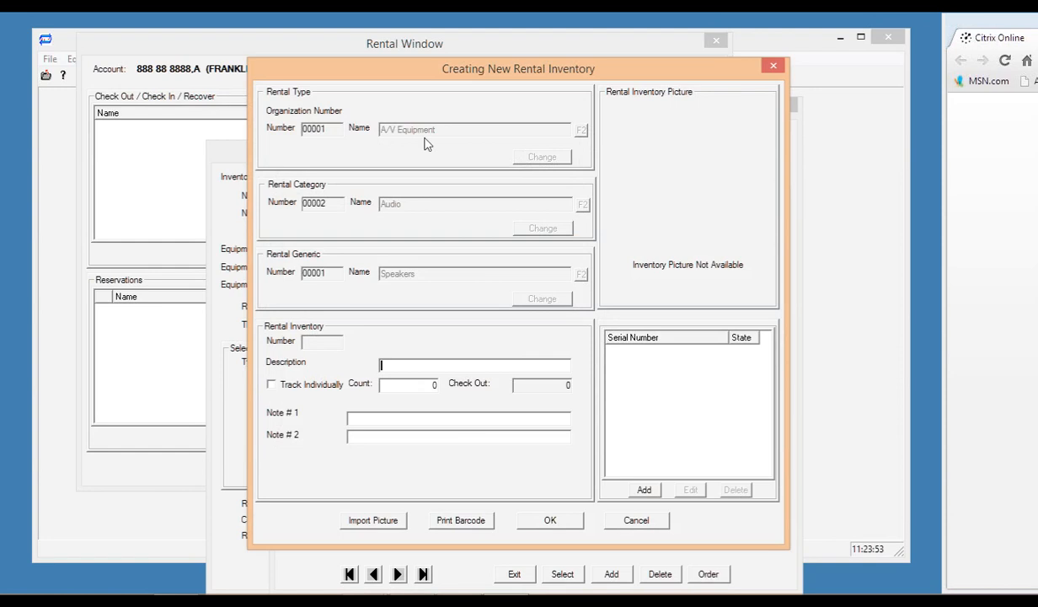
pyautogui.click(773, 65)
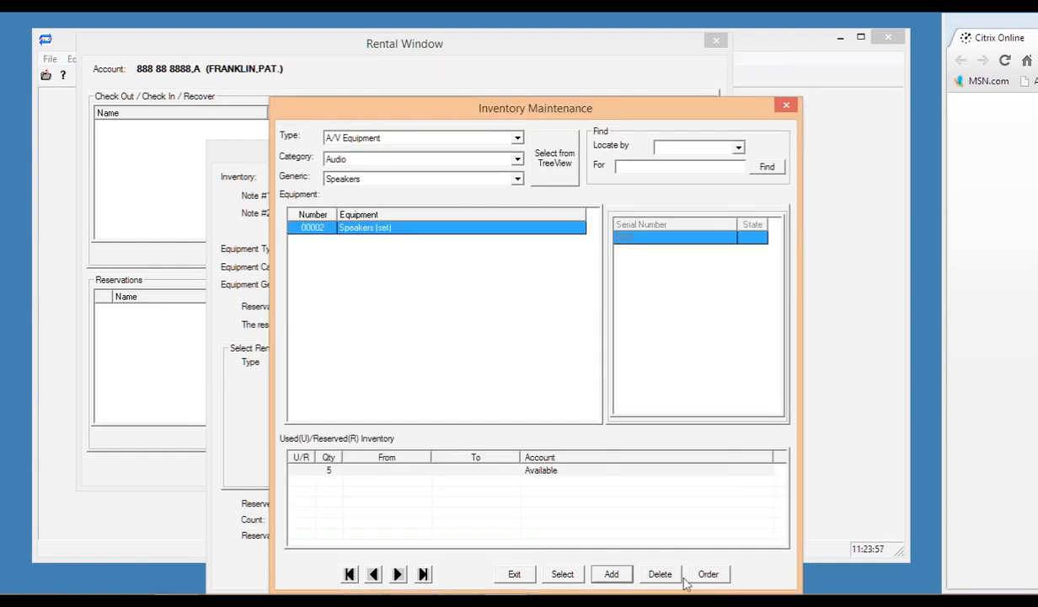
pyautogui.click(560, 574)
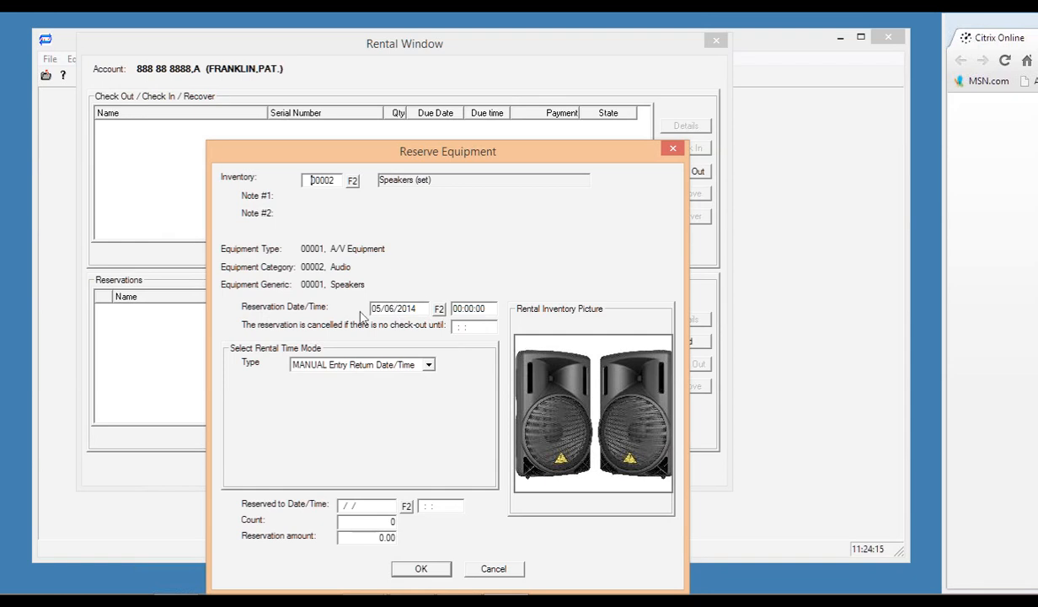
# Set the reservation time to 11:25 and the rental type to FIXED COST.
pyautogui.moveTo(825, 588)
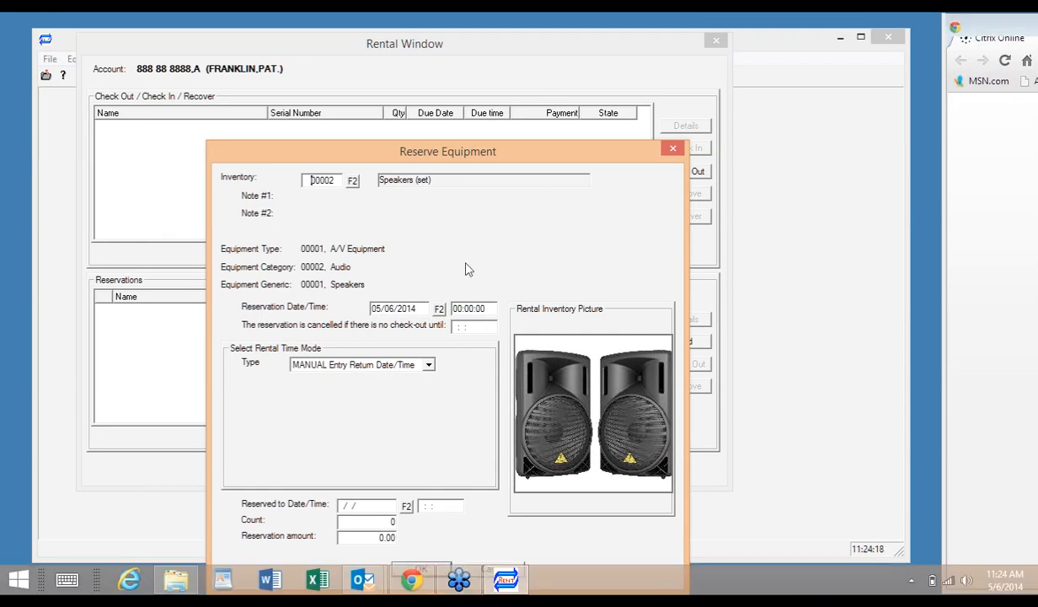
pyautogui.click(455, 309)
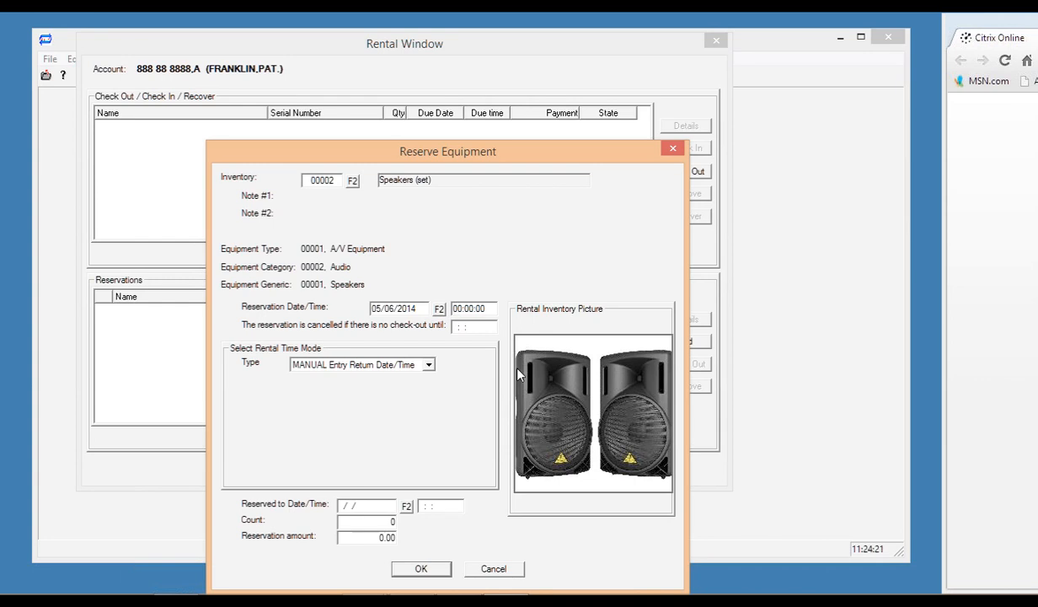
pyautogui.write('11:25')
pyautogui.click(428, 367)
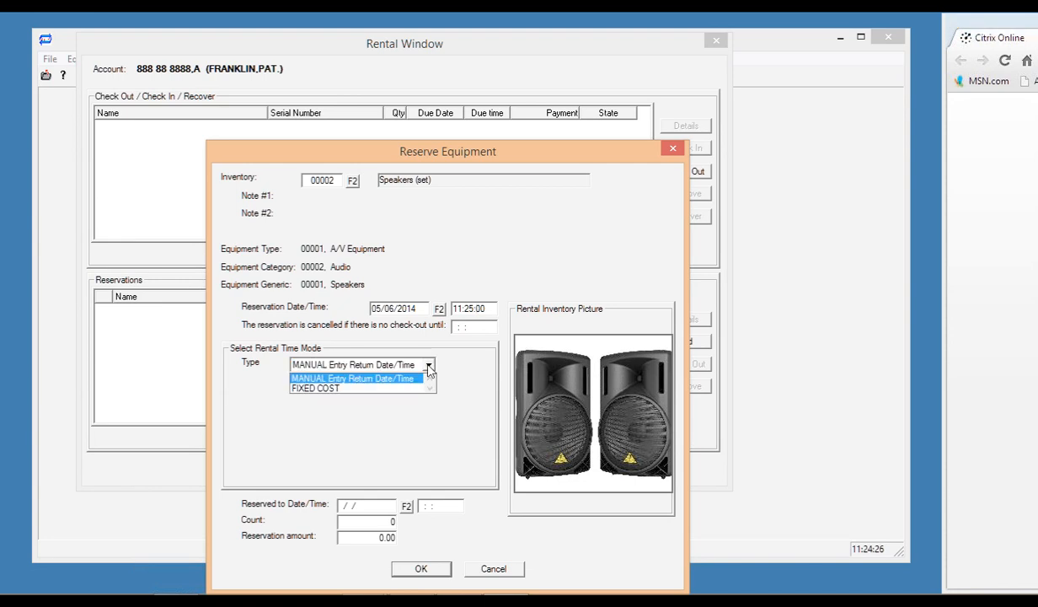
pyautogui.click(371, 388)
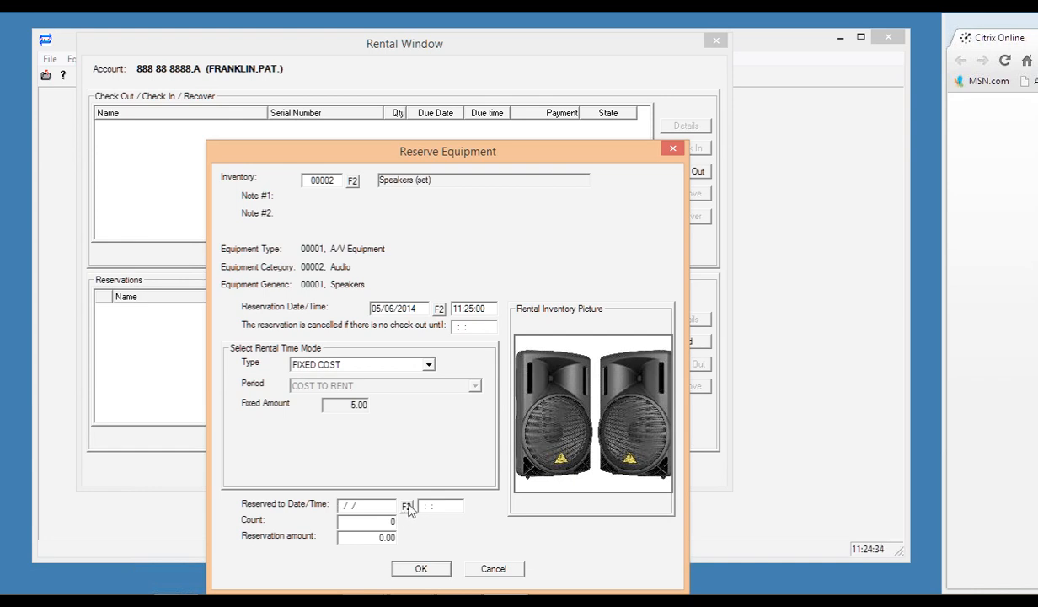
# Set the end to 05/10/2014 at 11:25:00 and save the speaker reservation.
pyautogui.click(407, 506)
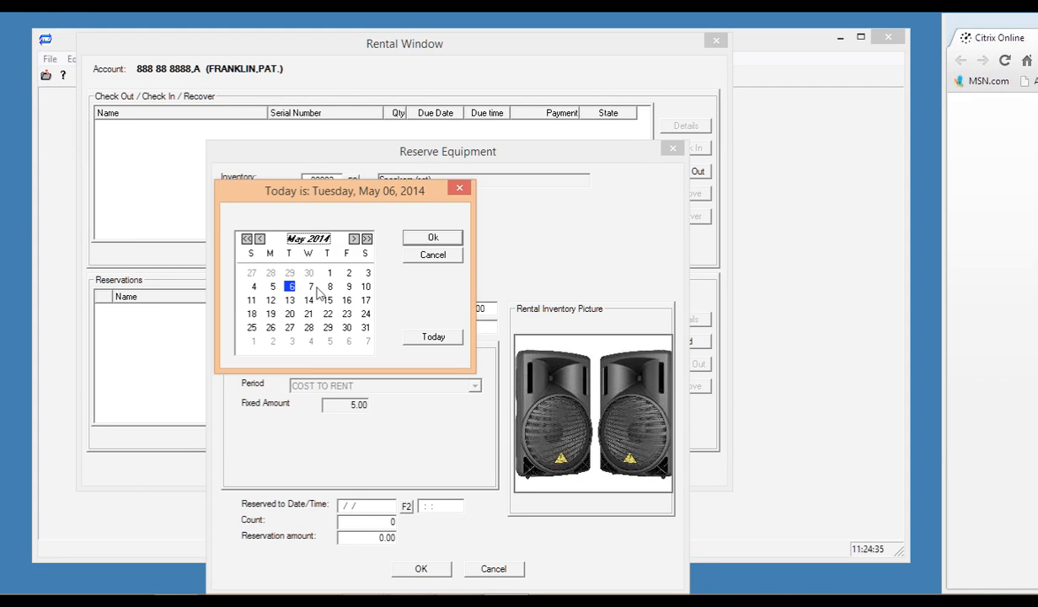
pyautogui.click(366, 287)
pyautogui.click(432, 237)
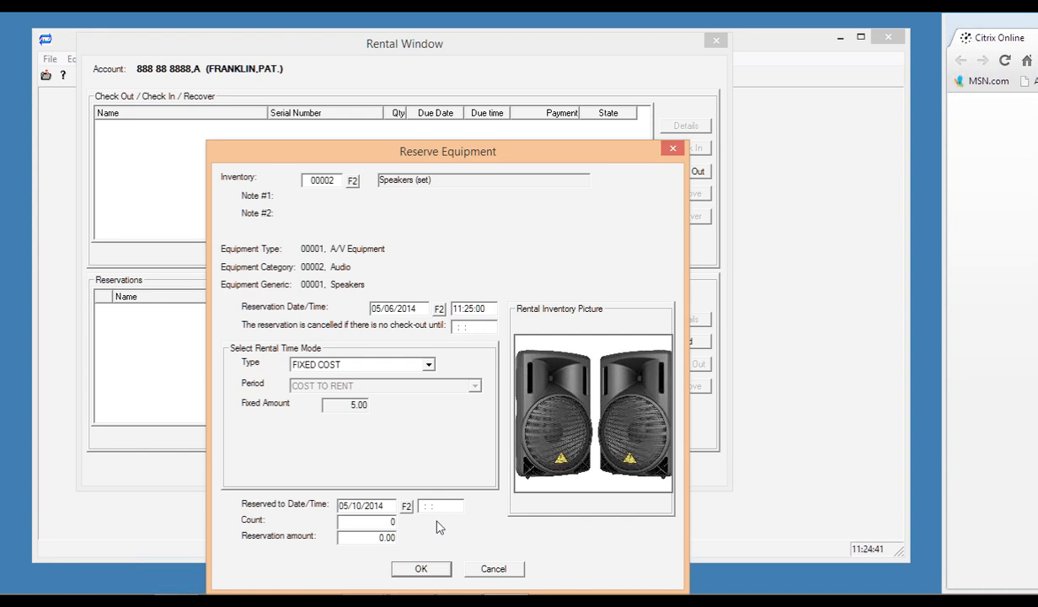
pyautogui.write('11:25:00')
pyautogui.click(362, 523)
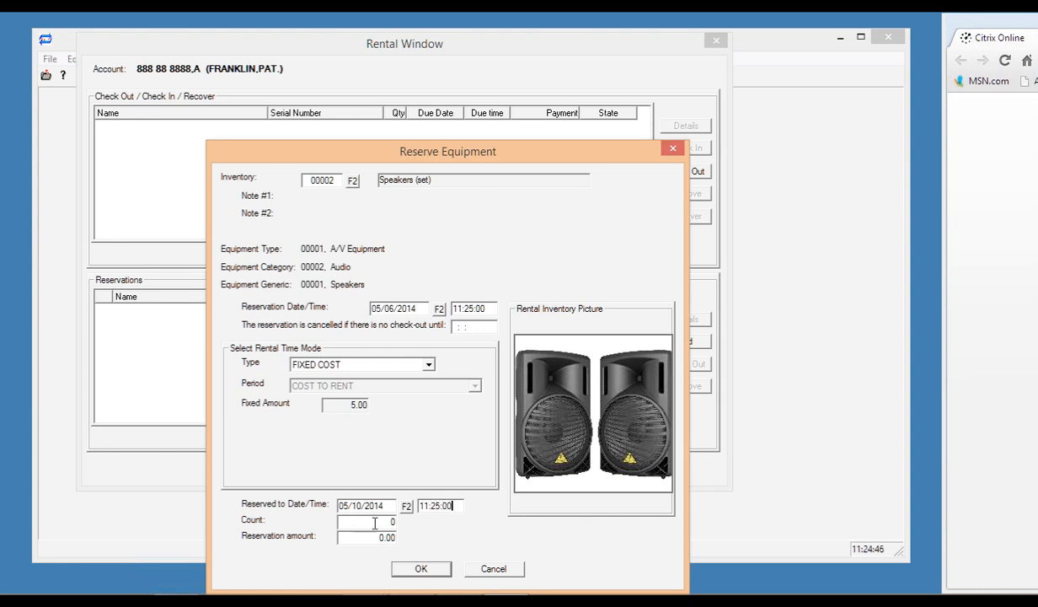
pyautogui.click(422, 569)
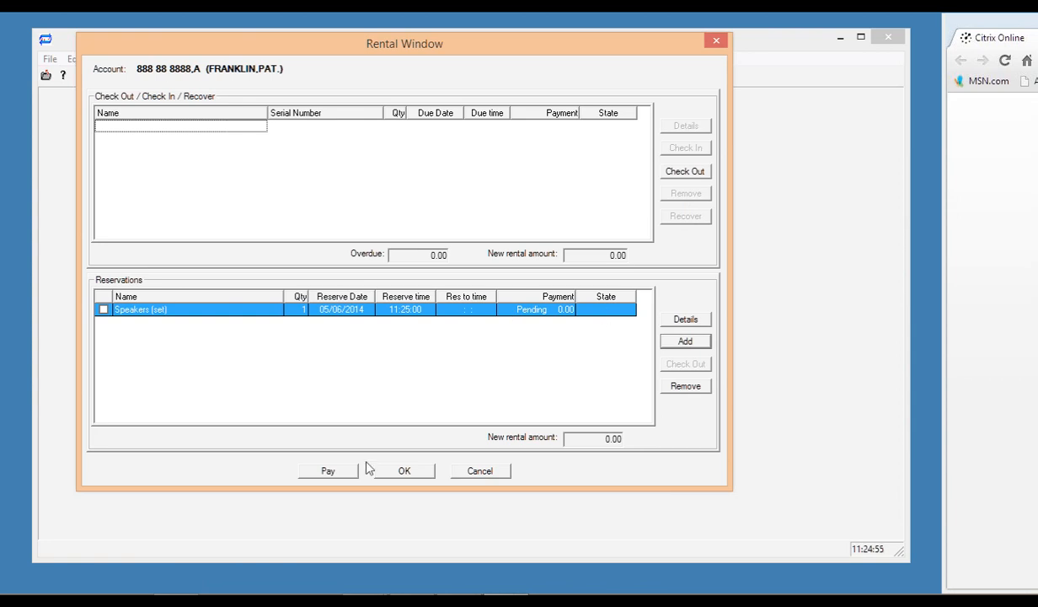
# Pay for the speaker reservation with Skip Receipt and close the Rental Window.
pyautogui.click(323, 475)
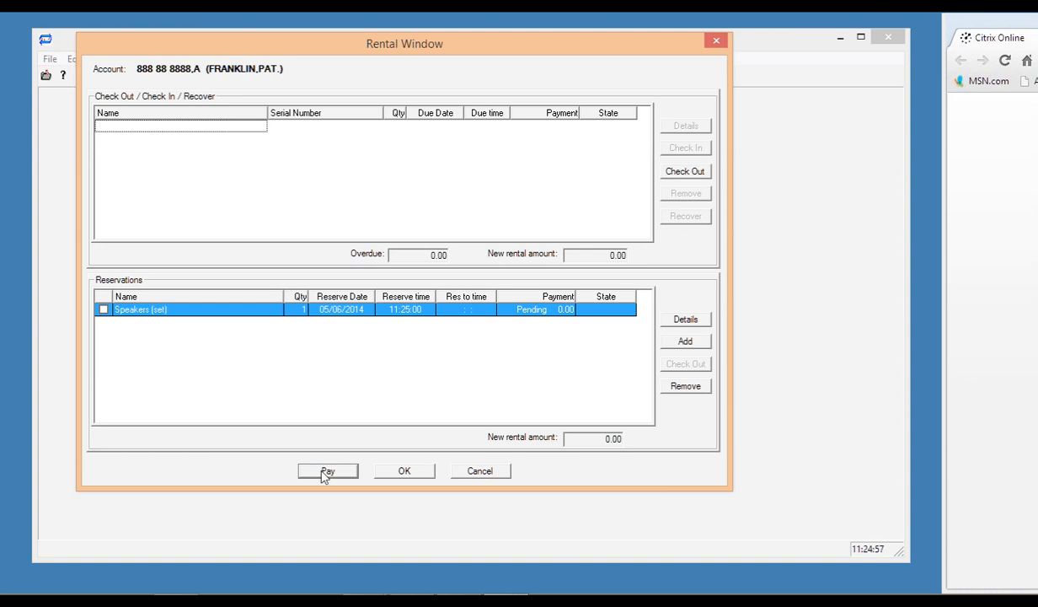
pyautogui.click(327, 333)
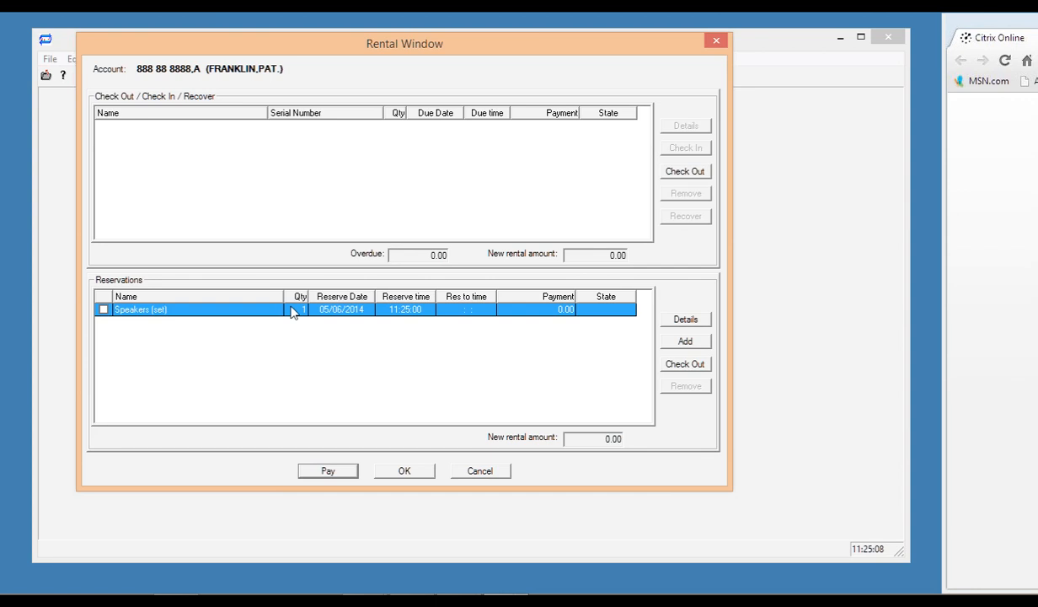
pyautogui.click(408, 472)
pyautogui.click(85, 66)
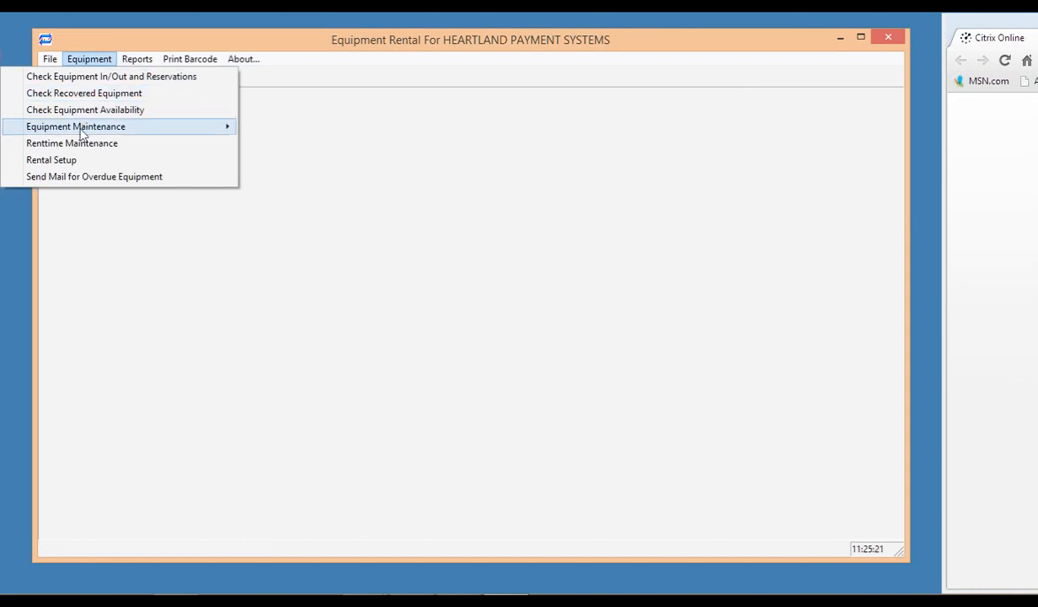
# Reopen the customer's account and begin checking out the Speakers (set) reservation.
pyautogui.click(98, 76)
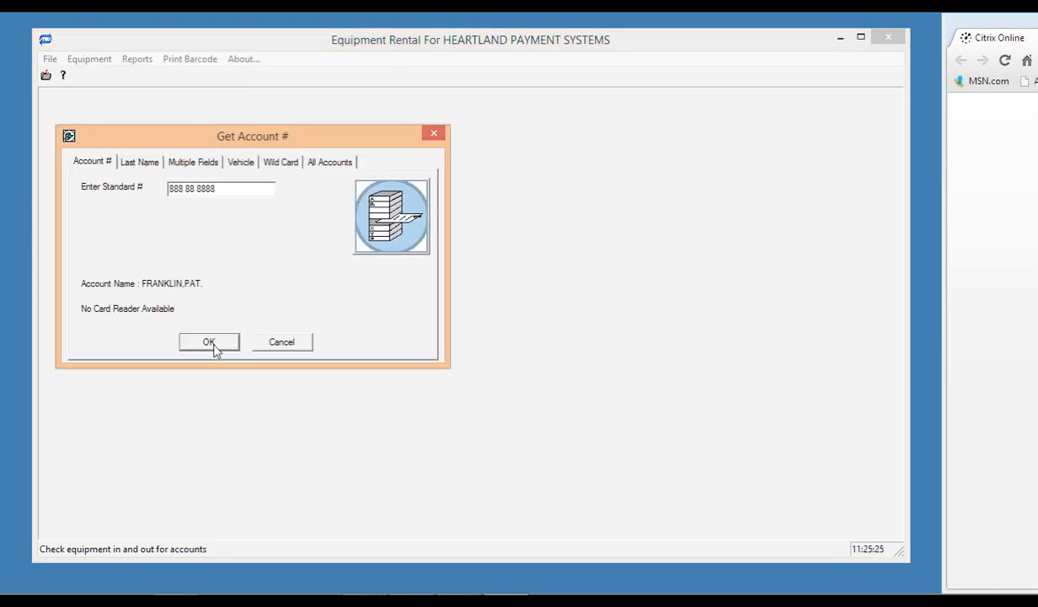
pyautogui.click(212, 344)
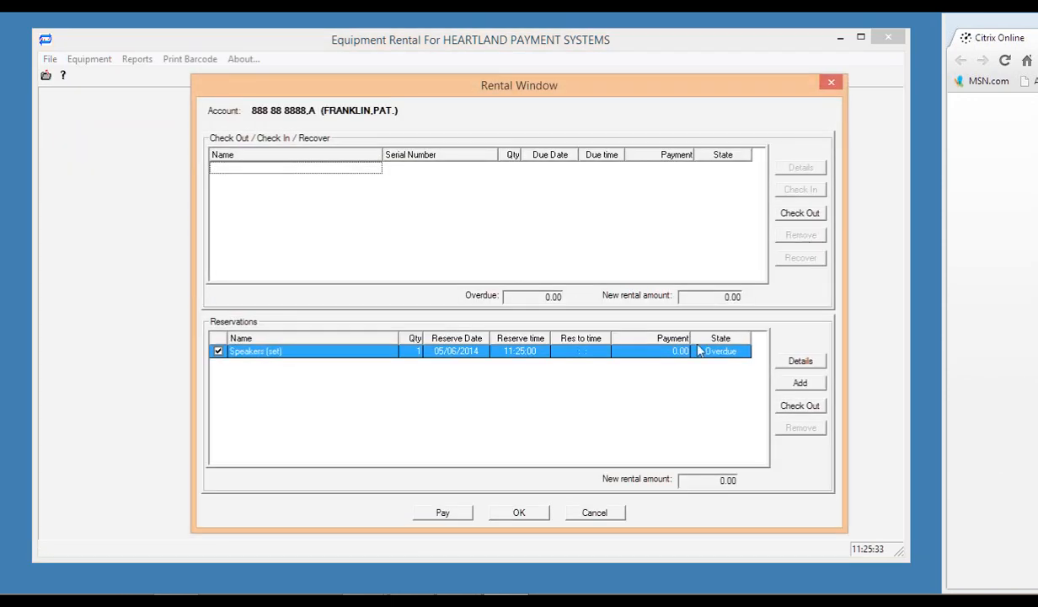
pyautogui.click(581, 351)
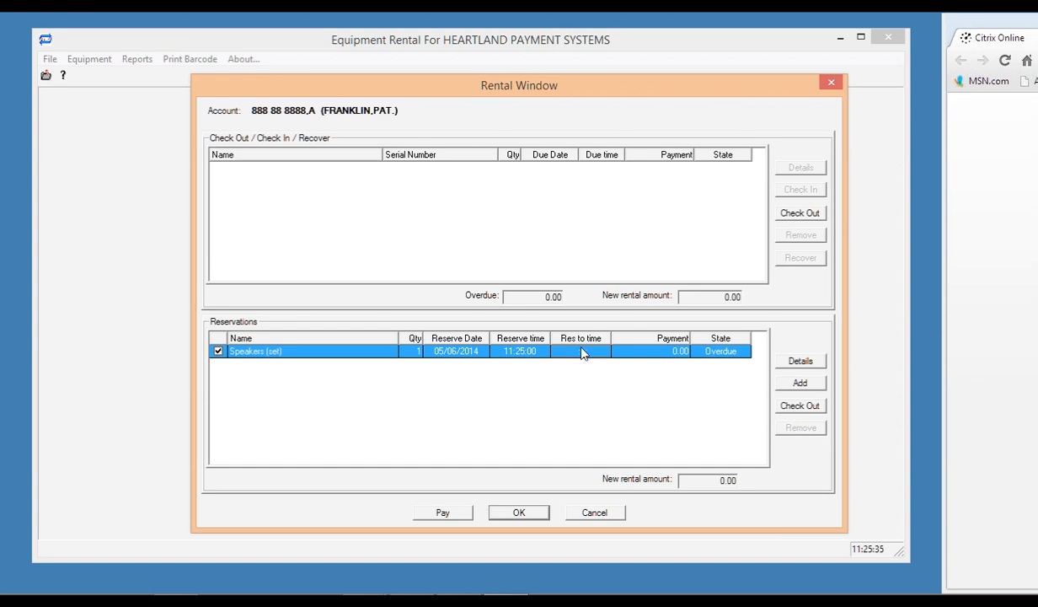
pyautogui.click(797, 406)
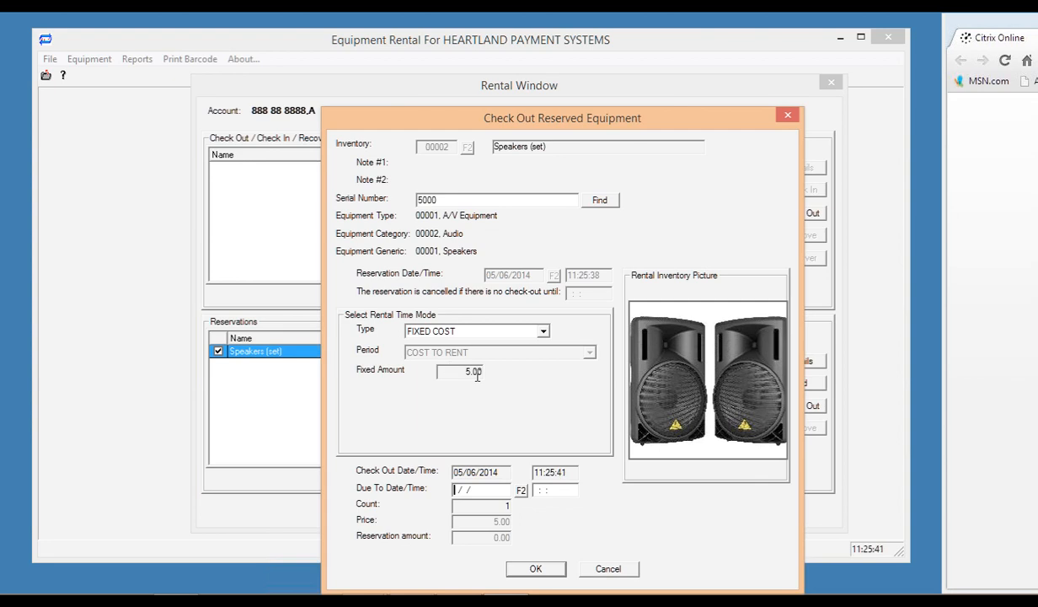
# Check out Speakers (set) serial 5000 for 5.00, due back 05/09/2014 at 11:25:00.
pyautogui.click(450, 371)
pyautogui.click(450, 371)
pyautogui.click(522, 490)
pyautogui.click(462, 254)
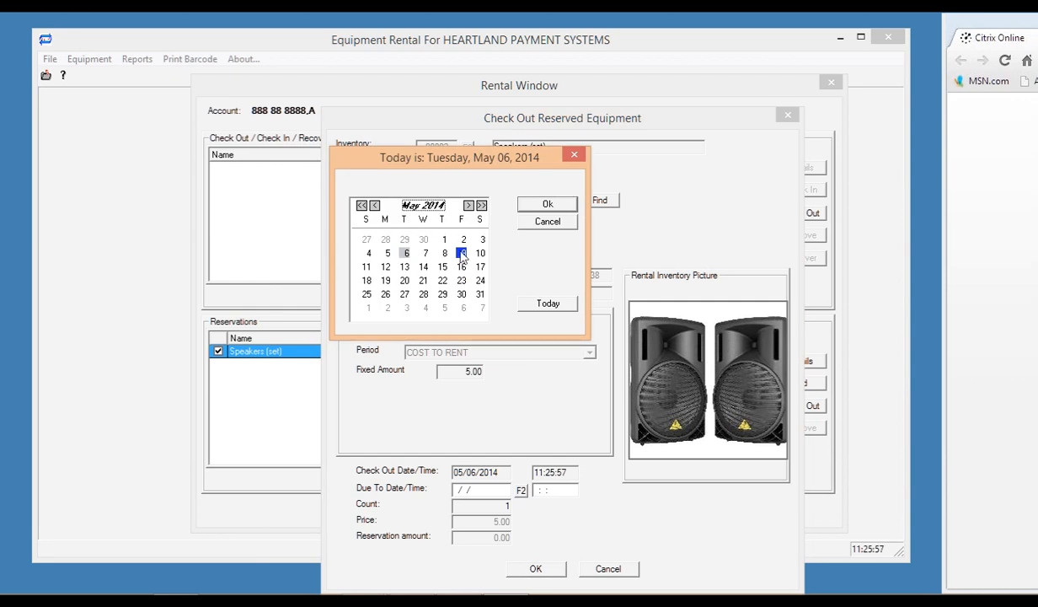
pyautogui.click(548, 208)
pyautogui.write('11:2')
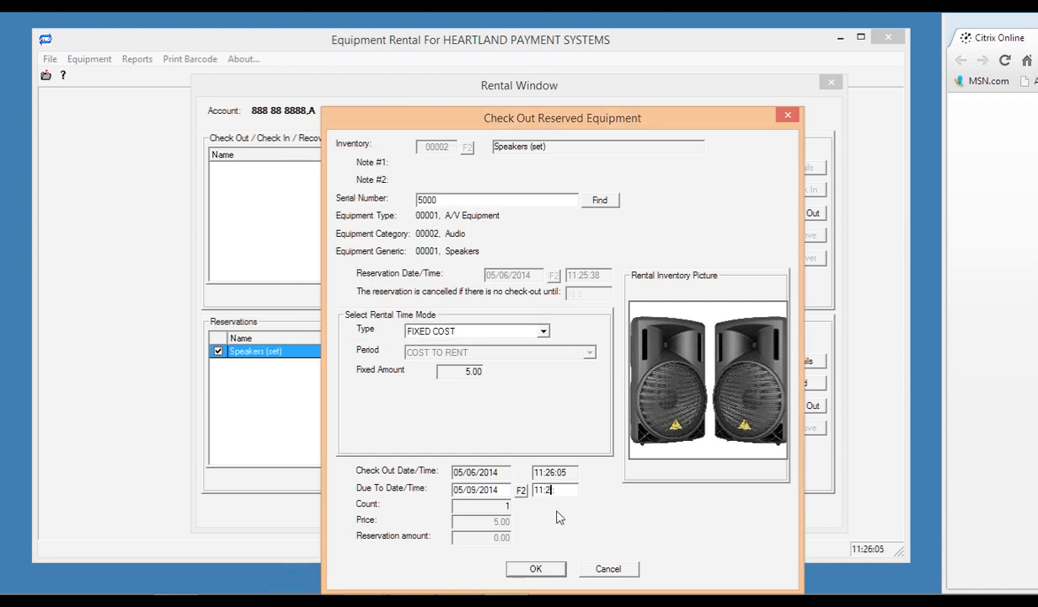
pyautogui.write('5:00')
pyautogui.click(535, 570)
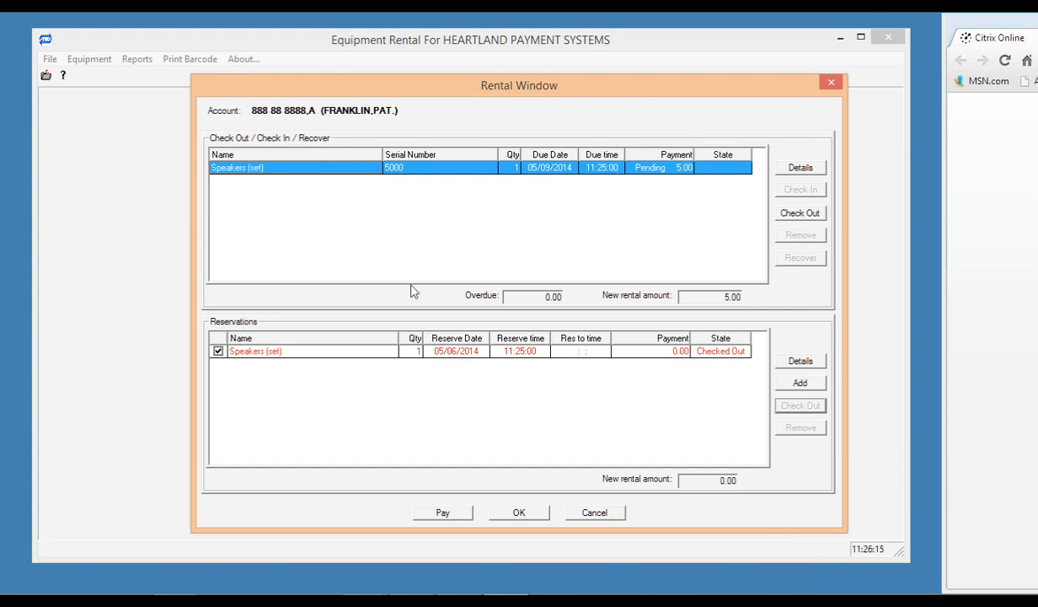
# Pay 5.00 in cash for the Speakers (set) serial 5000 checkout and skip the receipt.
pyautogui.click(446, 513)
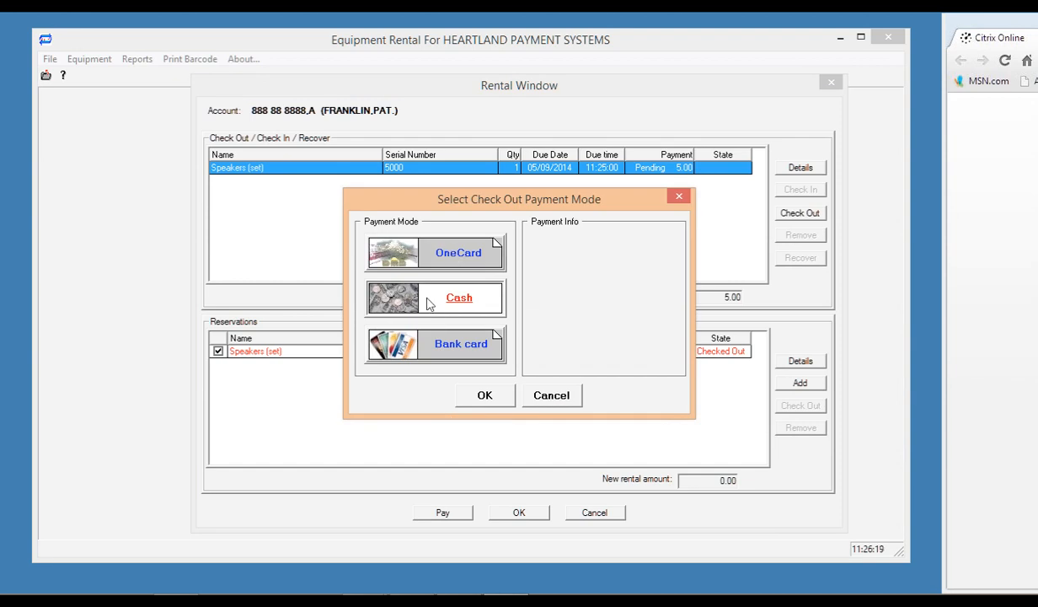
pyautogui.click(458, 303)
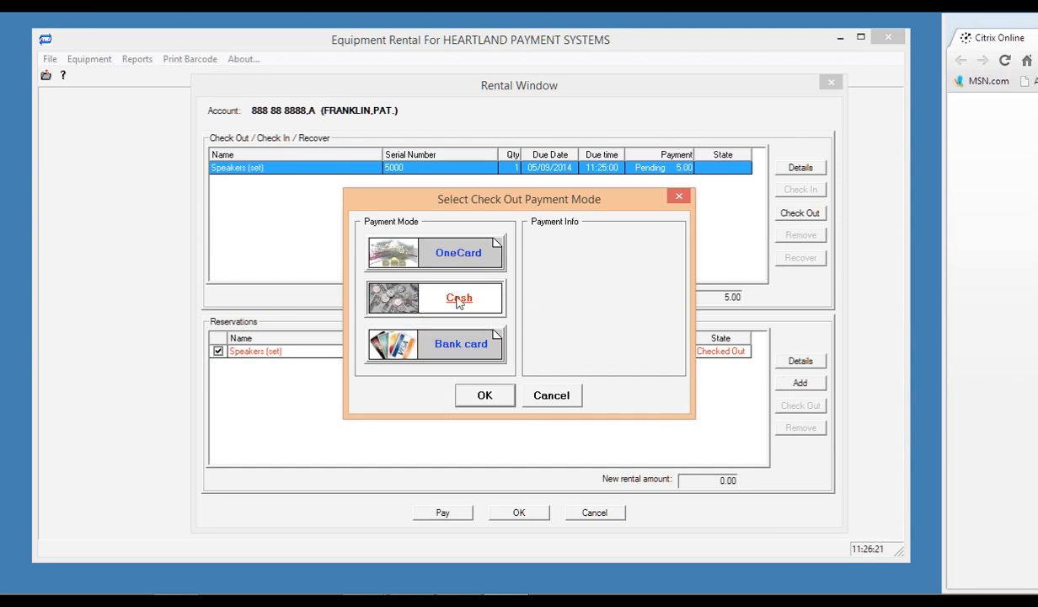
pyautogui.click(485, 397)
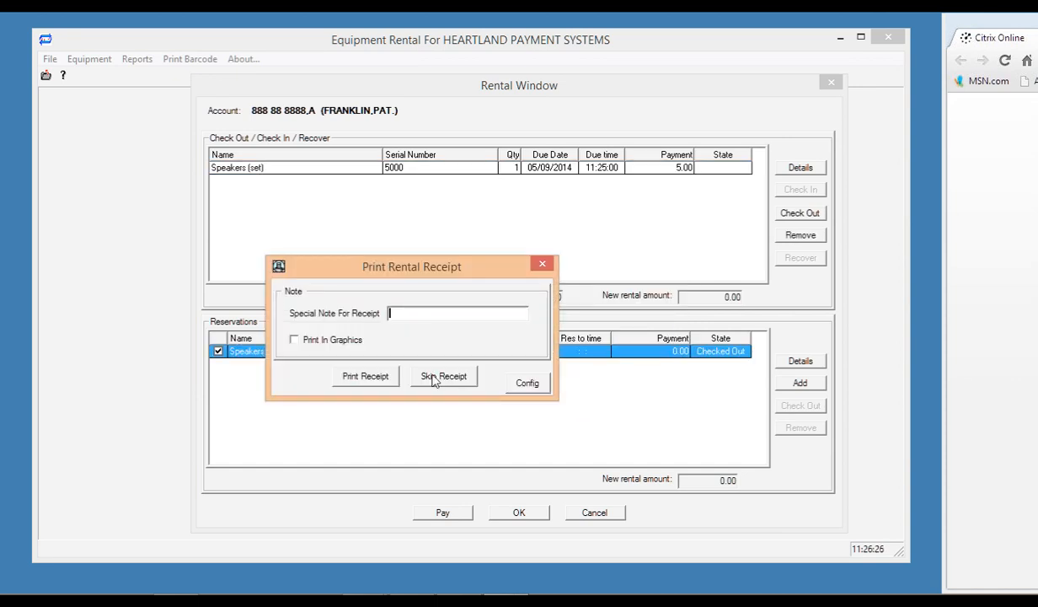
pyautogui.click(435, 379)
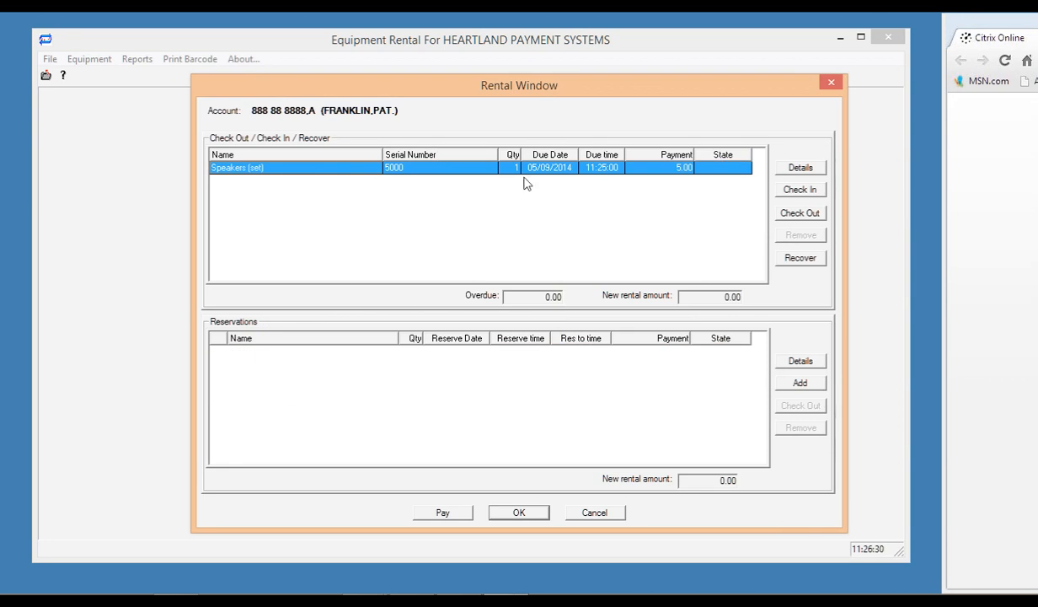
# Close the rental window and account lookup, then review the speakers set in Check Recovered Equipment.
pyautogui.click(831, 85)
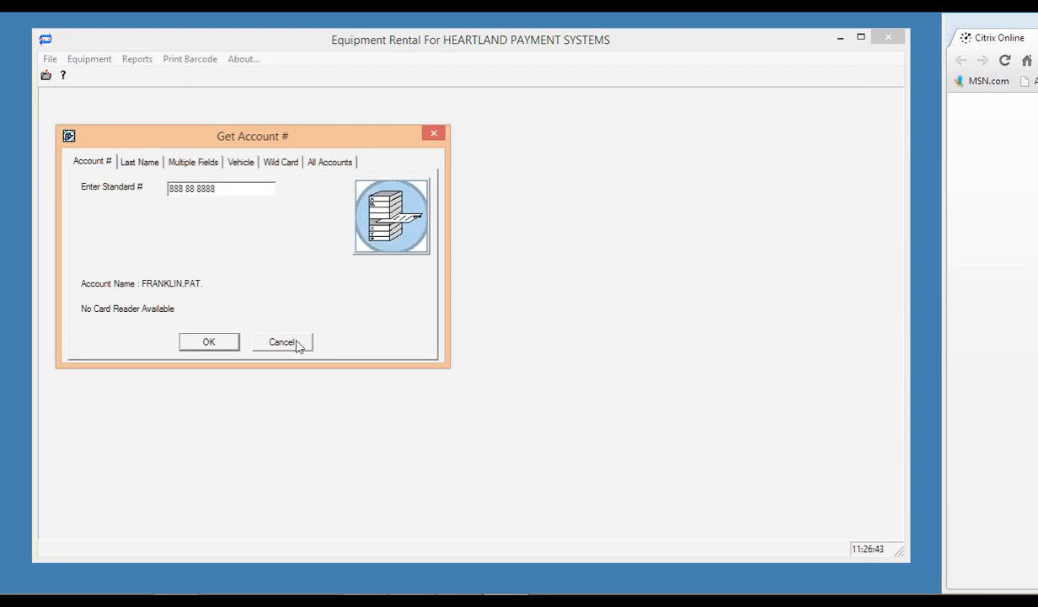
pyautogui.click(296, 344)
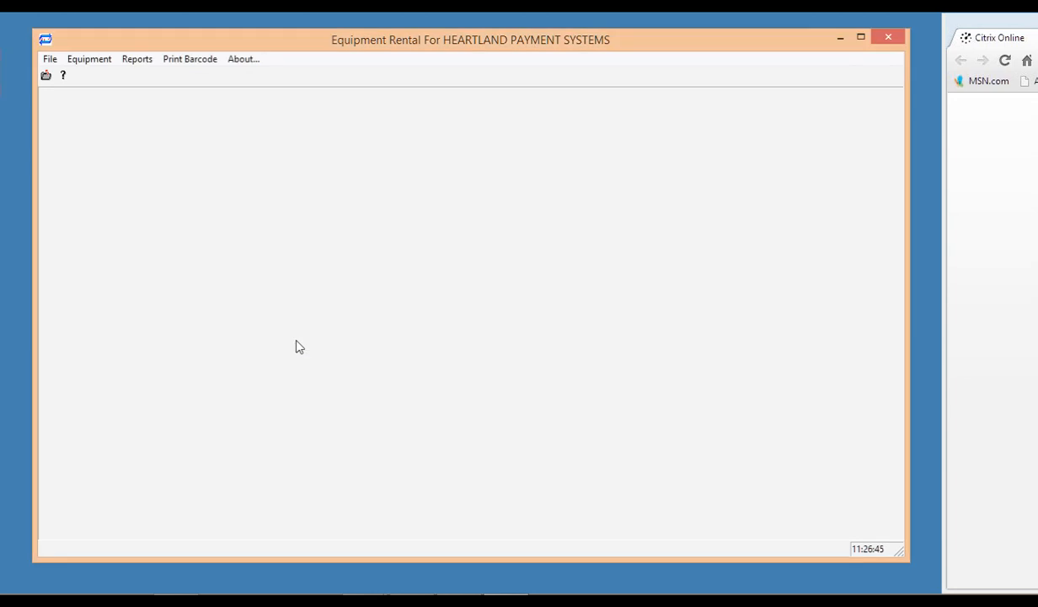
pyautogui.click(94, 62)
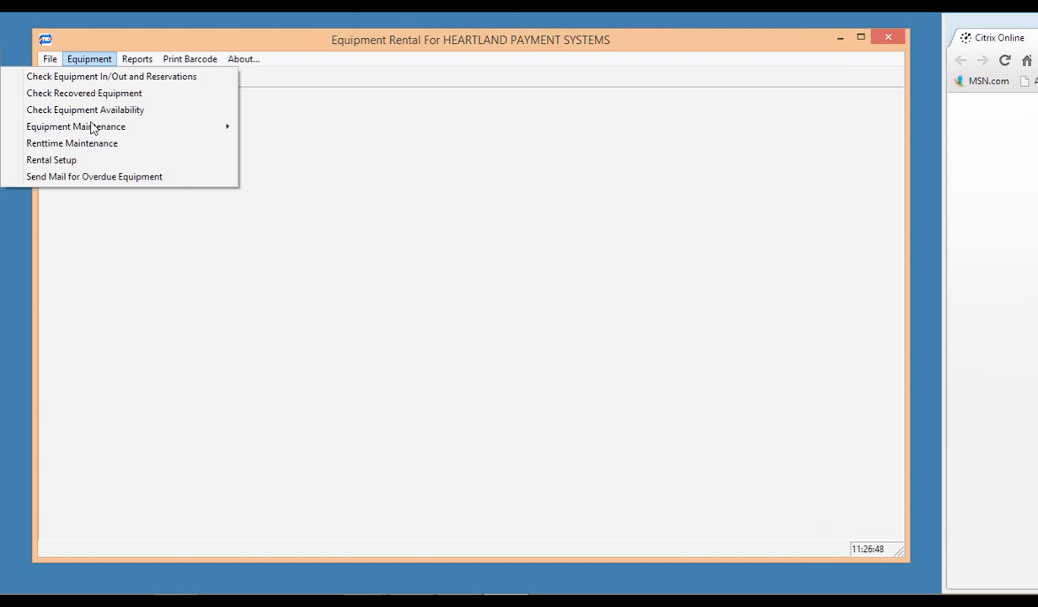
pyautogui.click(98, 94)
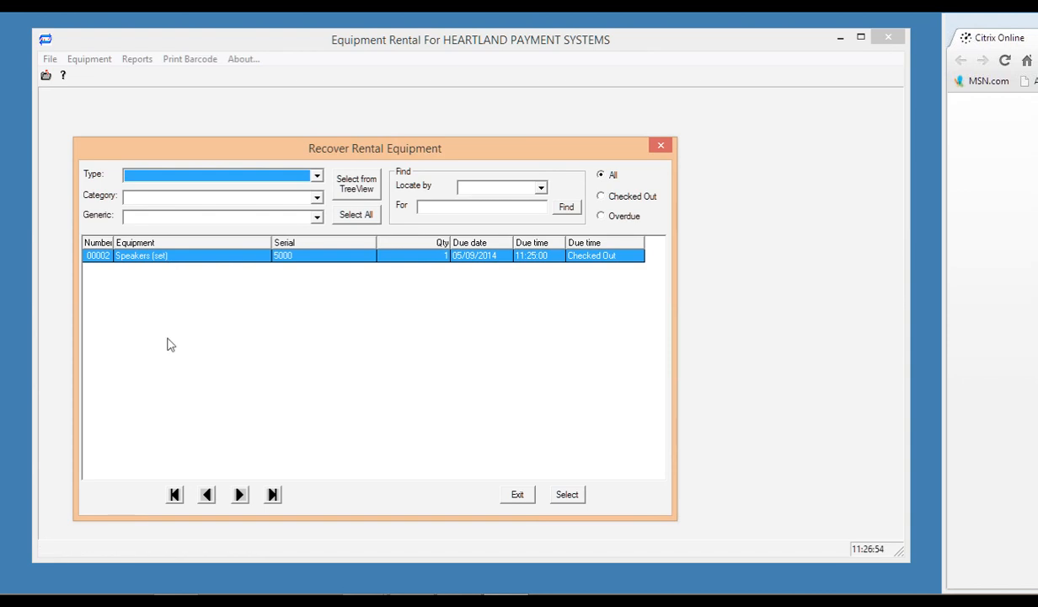
pyautogui.click(595, 256)
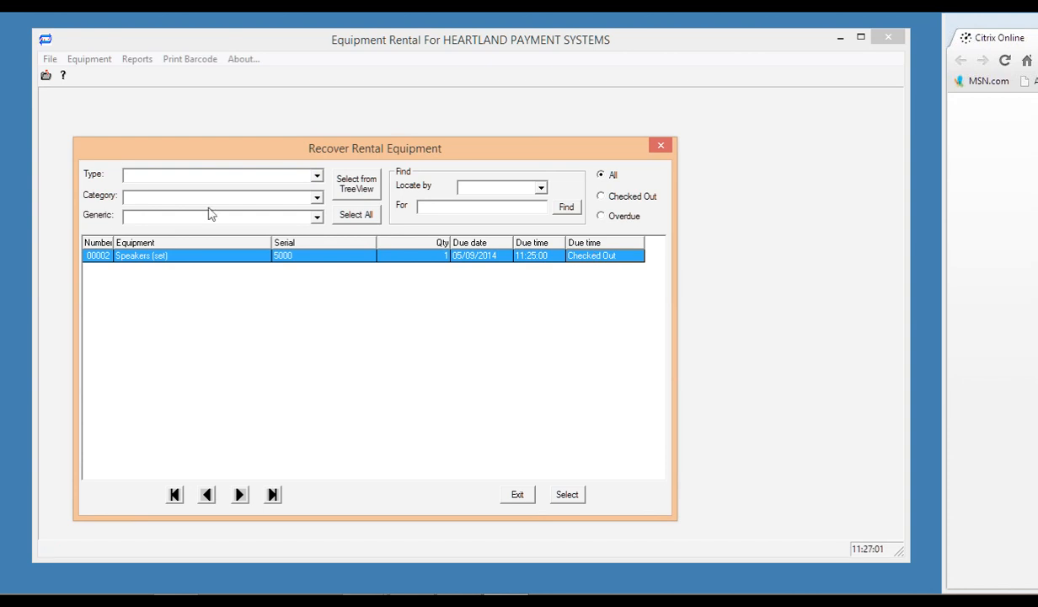
pyautogui.click(661, 146)
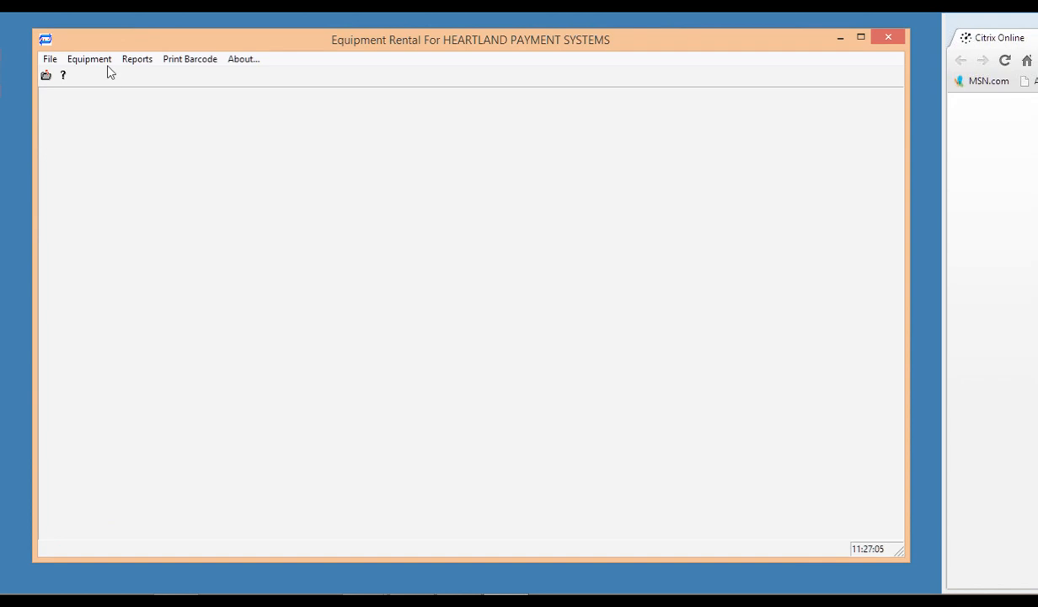
pyautogui.click(105, 61)
# Check the Speakers (set) serial 5000 back in, settle 0.00 overdue and skip the receipt.
pyautogui.click(100, 82)
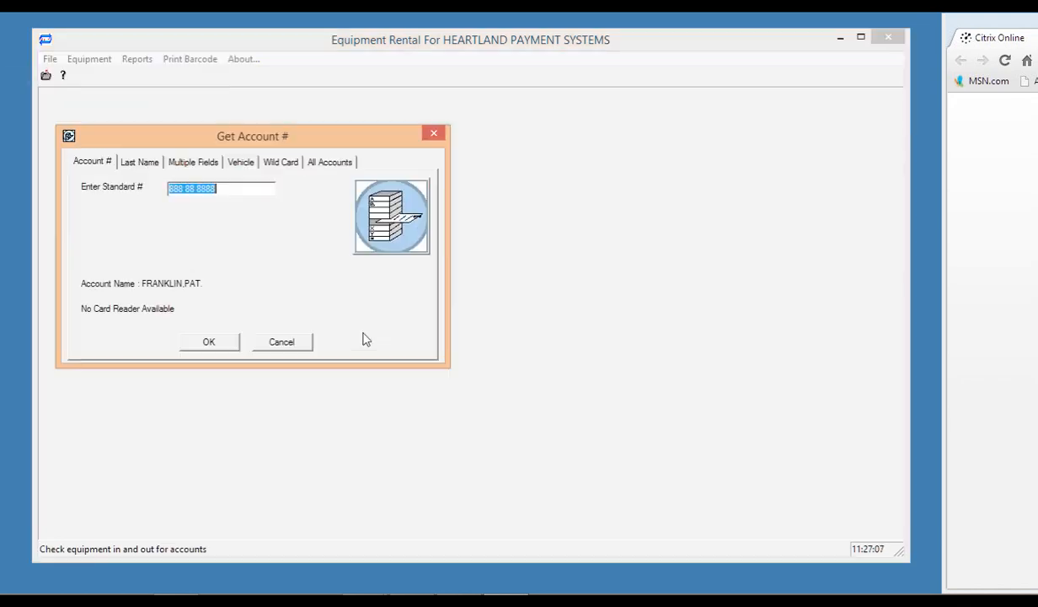
pyautogui.click(209, 343)
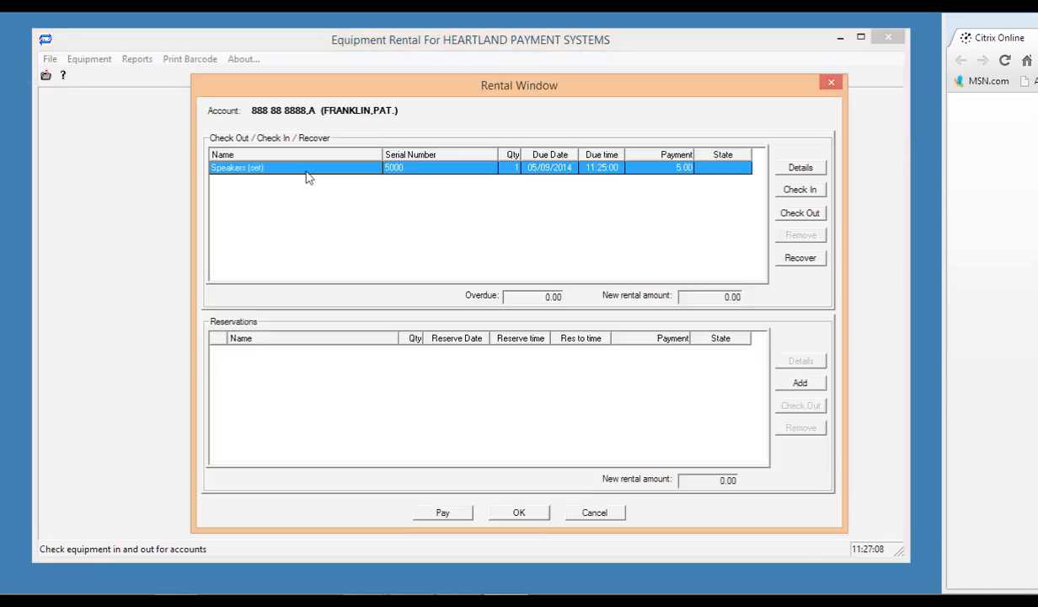
pyautogui.click(796, 193)
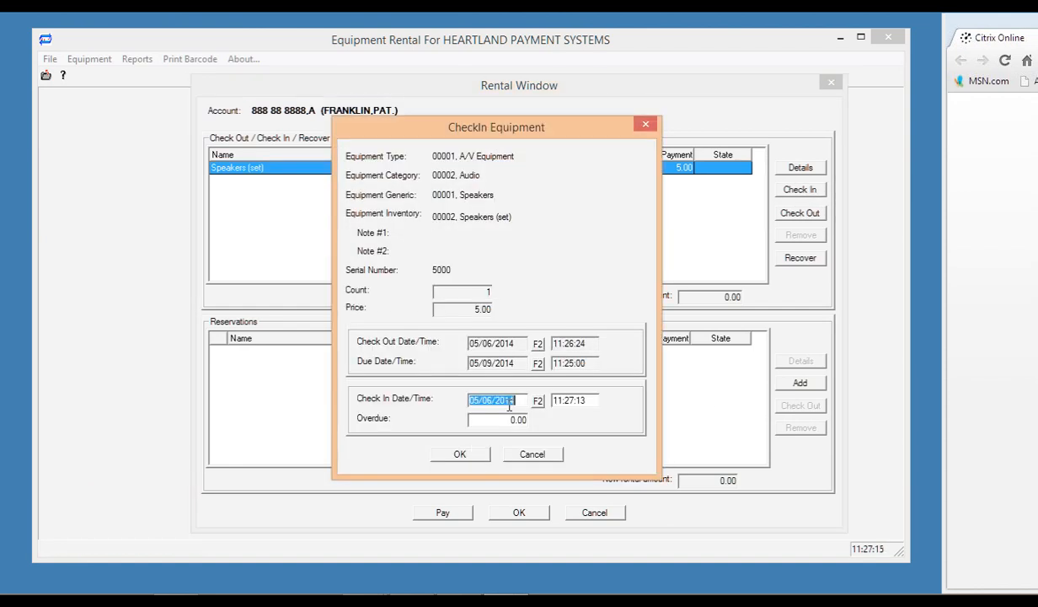
pyautogui.click(461, 455)
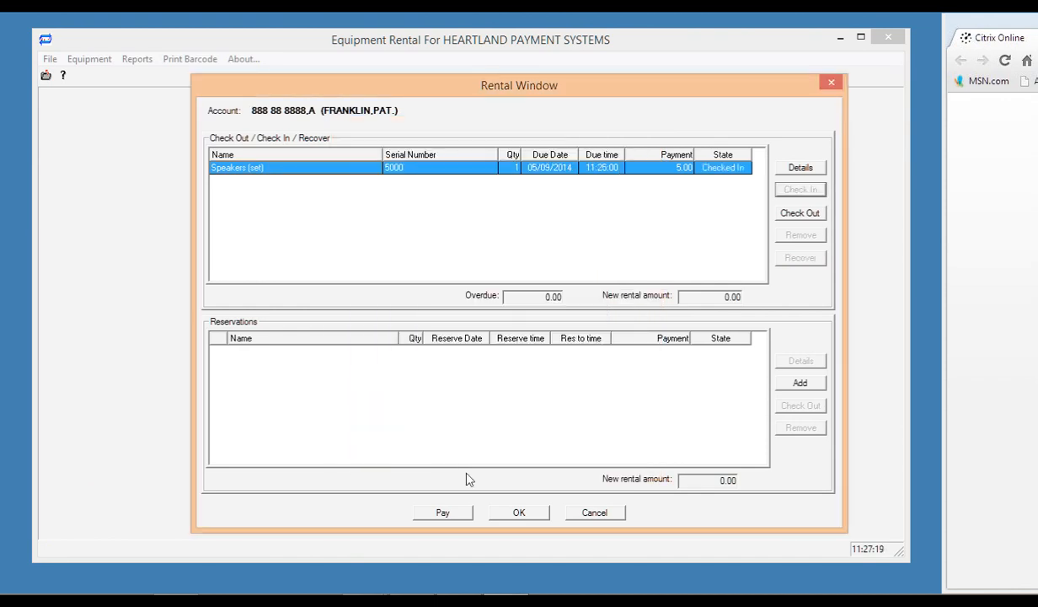
pyautogui.click(442, 515)
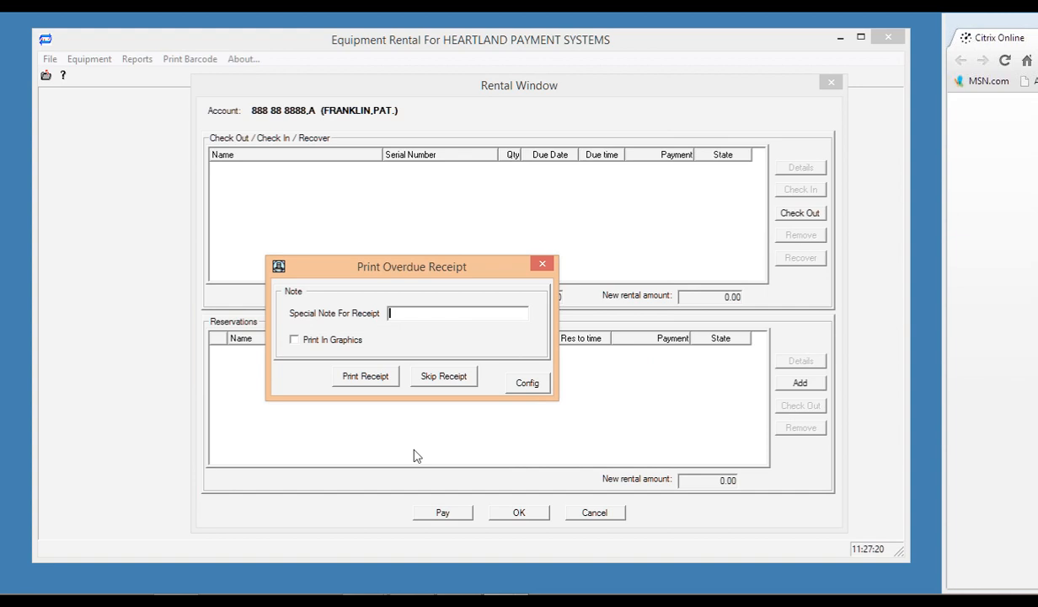
pyautogui.click(428, 376)
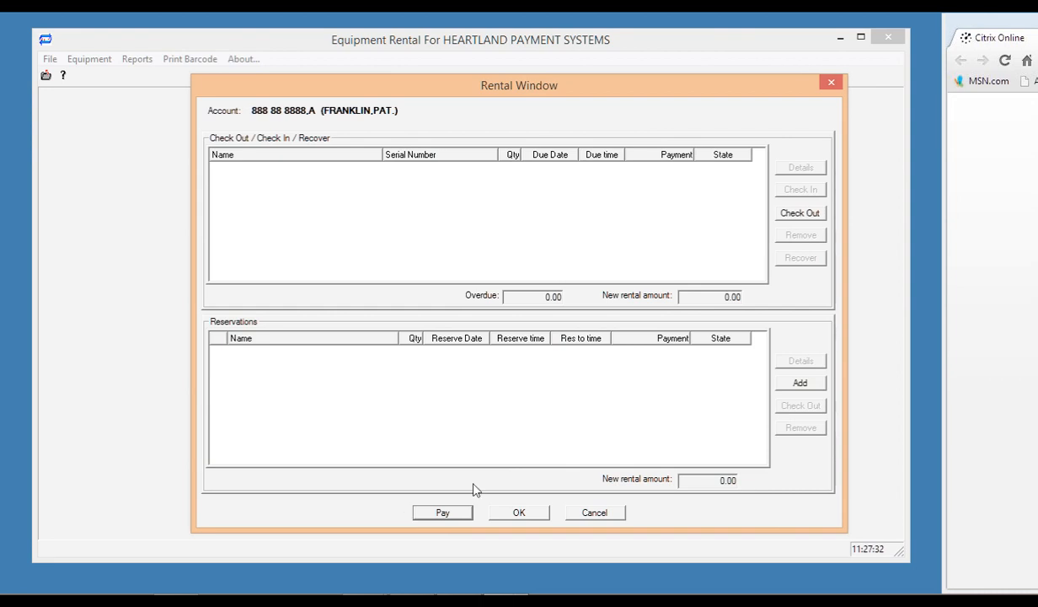
pyautogui.click(314, 101)
# Dismiss the account lookup and open Check Equipment Availability from the Equipment menu.
pyautogui.click(431, 133)
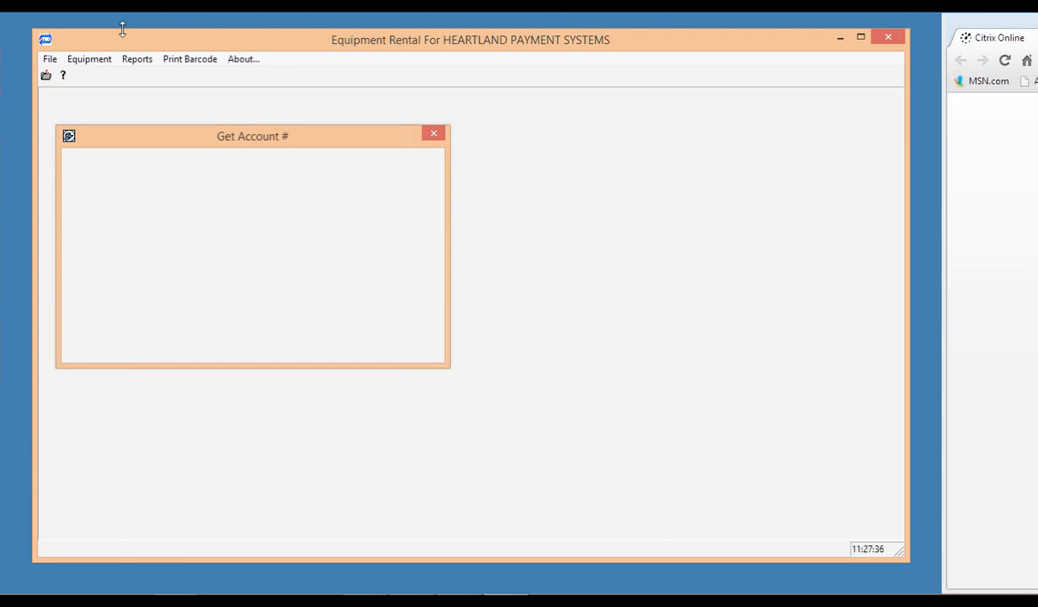
pyautogui.click(96, 64)
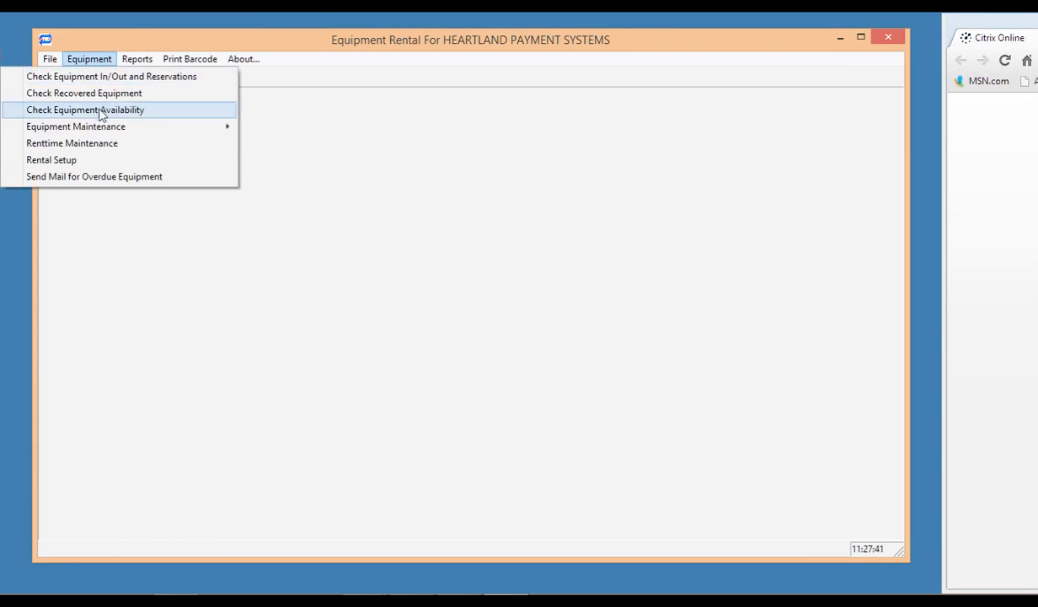
pyautogui.press('Return')
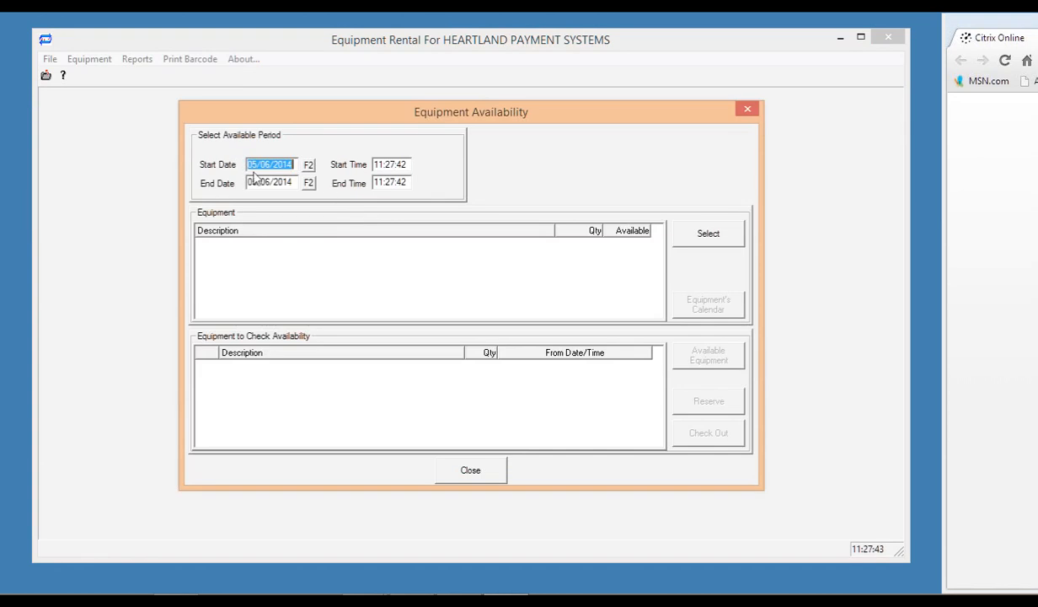
# Select the Sony DVD player under A/V Equipment › Video › DVD Player for the check.
pyautogui.click(681, 234)
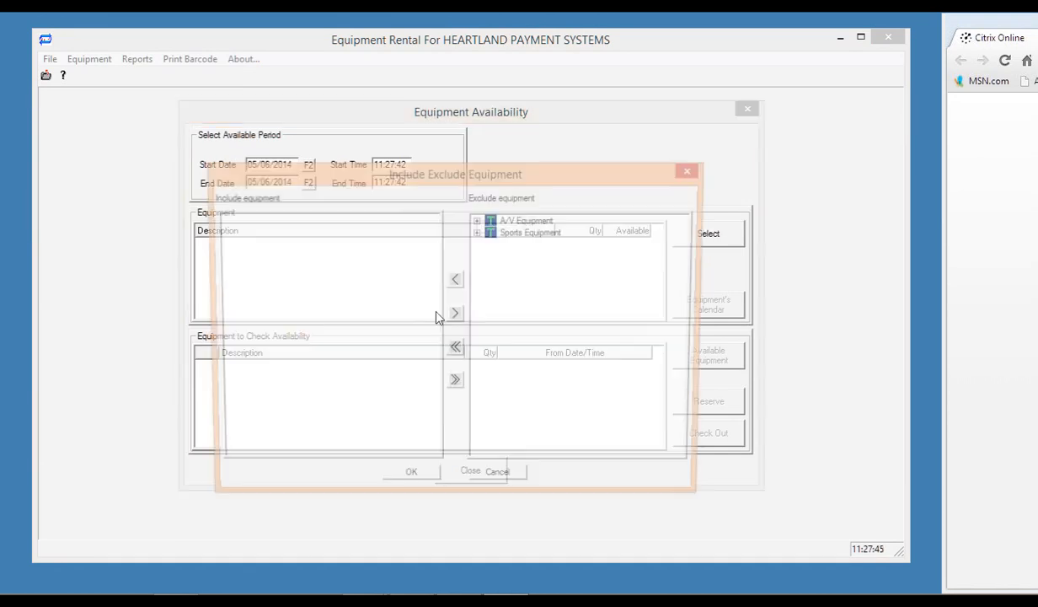
pyautogui.click(516, 220)
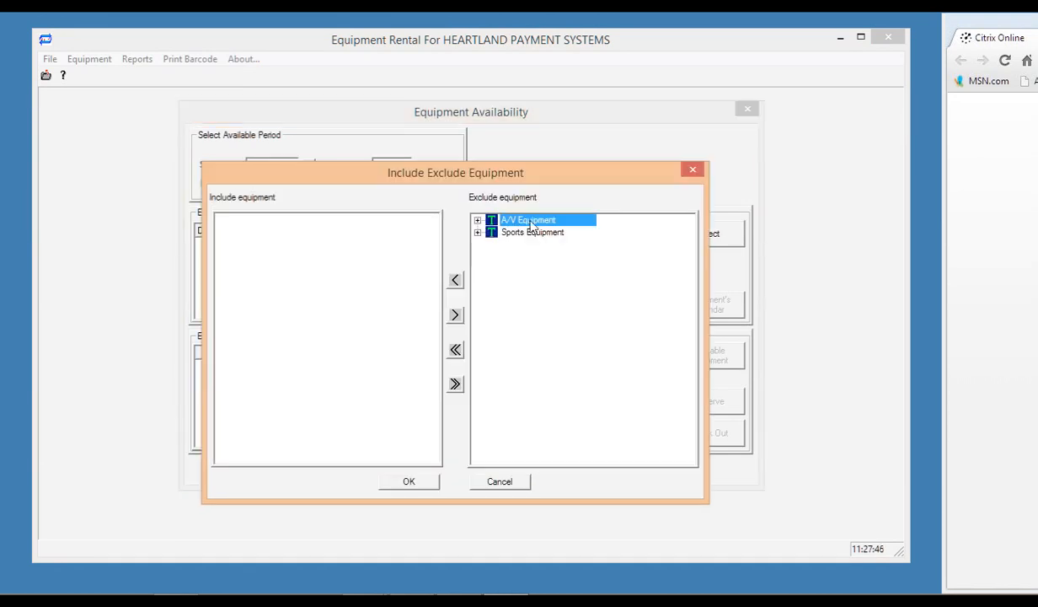
pyautogui.click(477, 220)
pyautogui.click(491, 232)
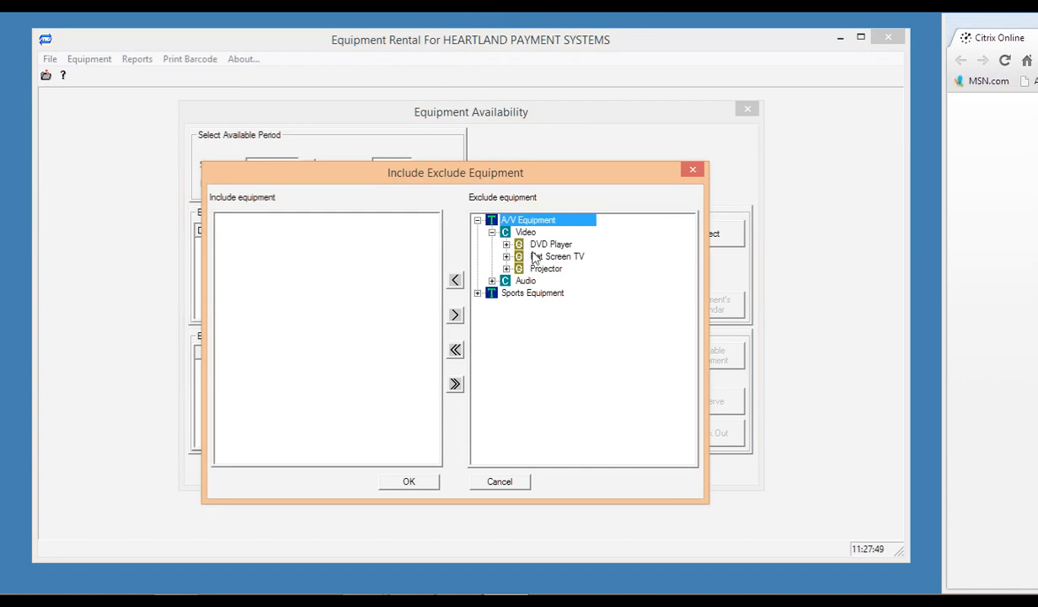
pyautogui.click(507, 245)
pyautogui.click(556, 256)
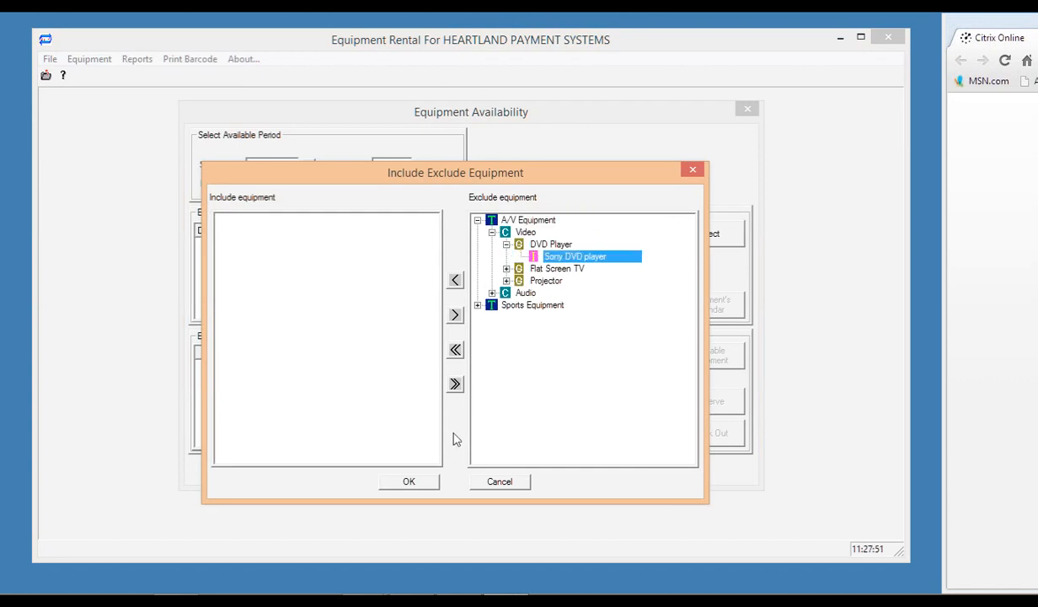
pyautogui.click(411, 483)
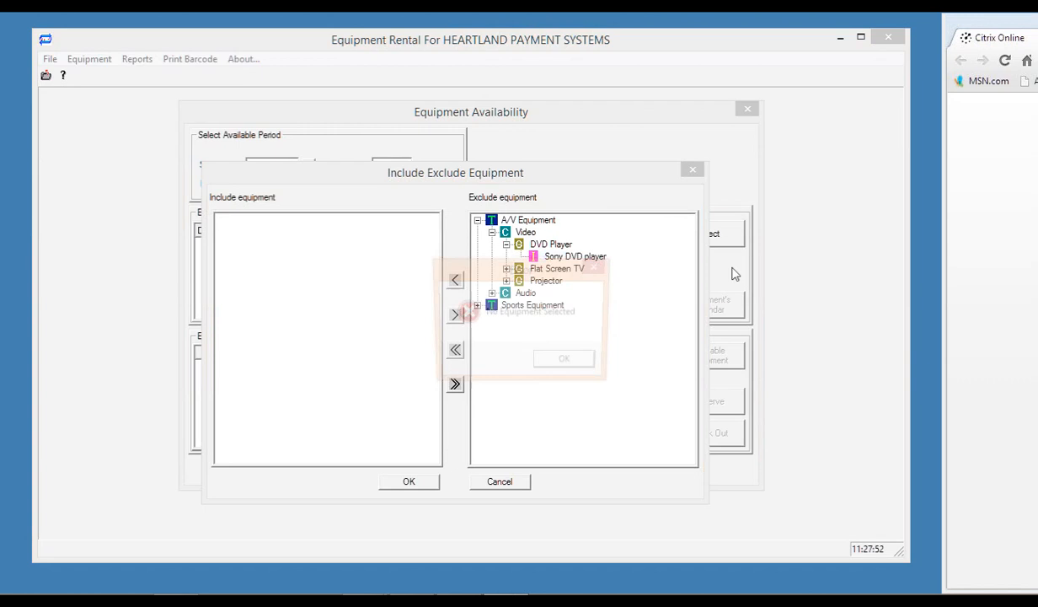
pyautogui.click(565, 363)
pyautogui.click(576, 257)
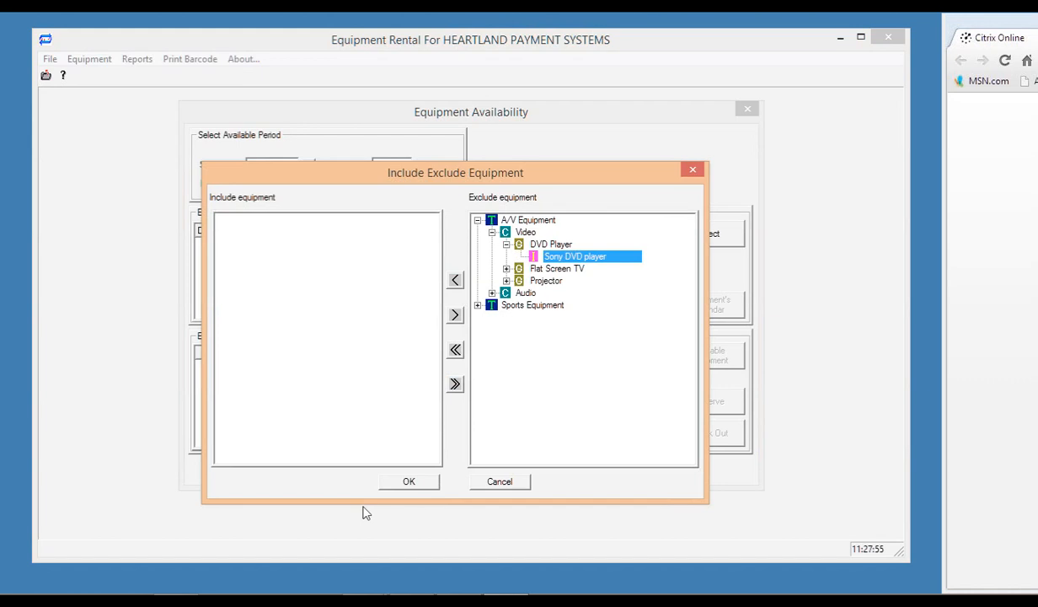
pyautogui.click(412, 488)
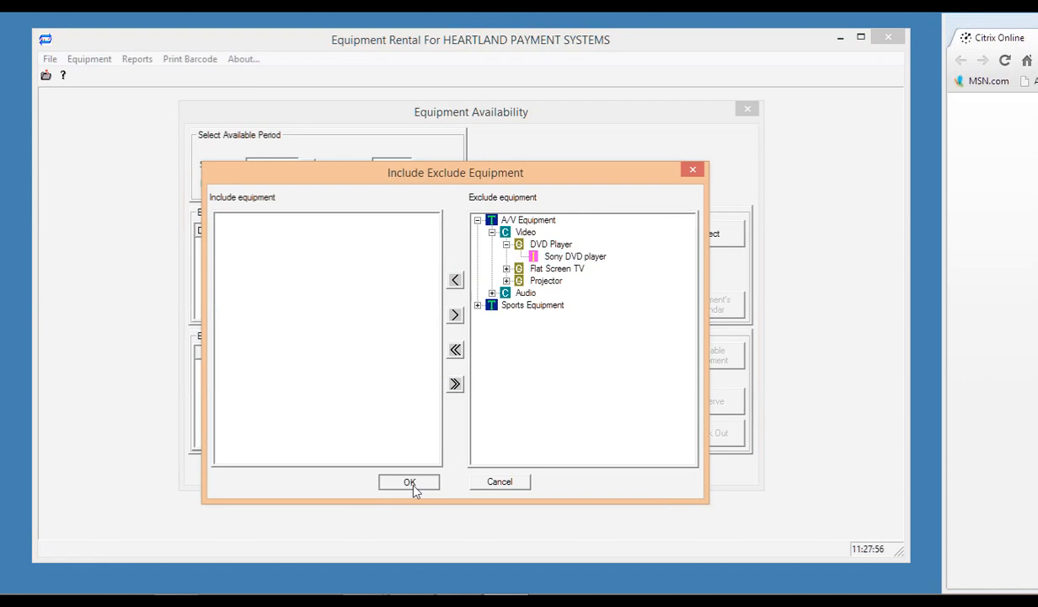
pyautogui.click(412, 485)
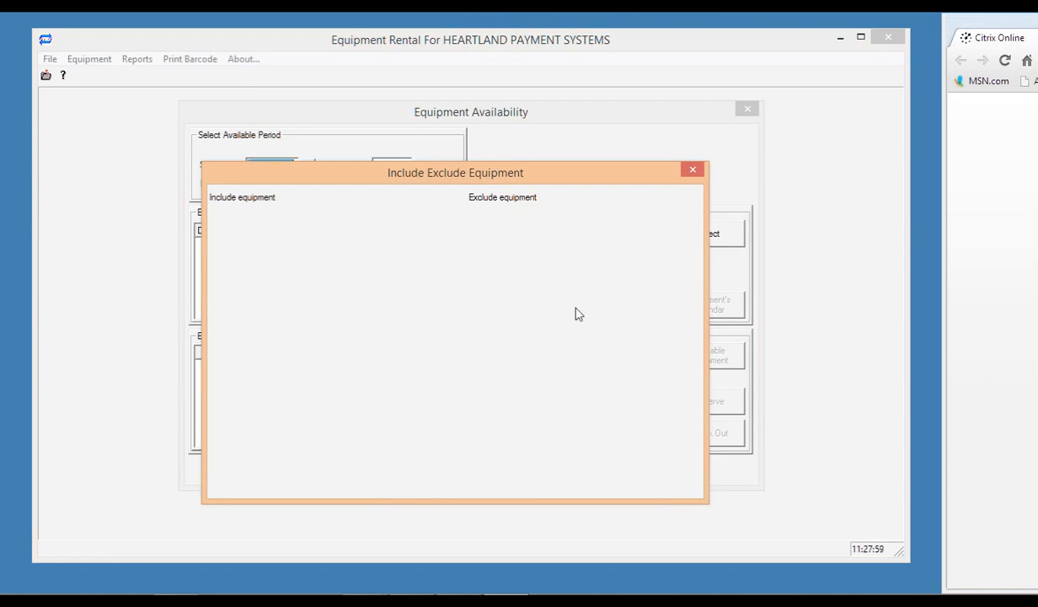
pyautogui.click(456, 244)
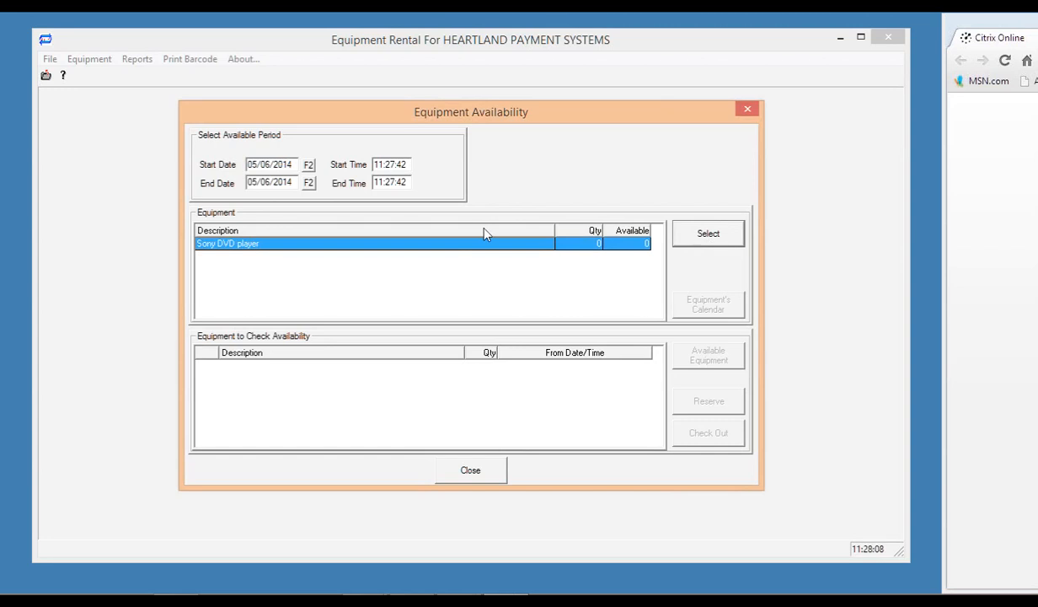
# Set the availability period's end date to May 9.
pyautogui.click(310, 183)
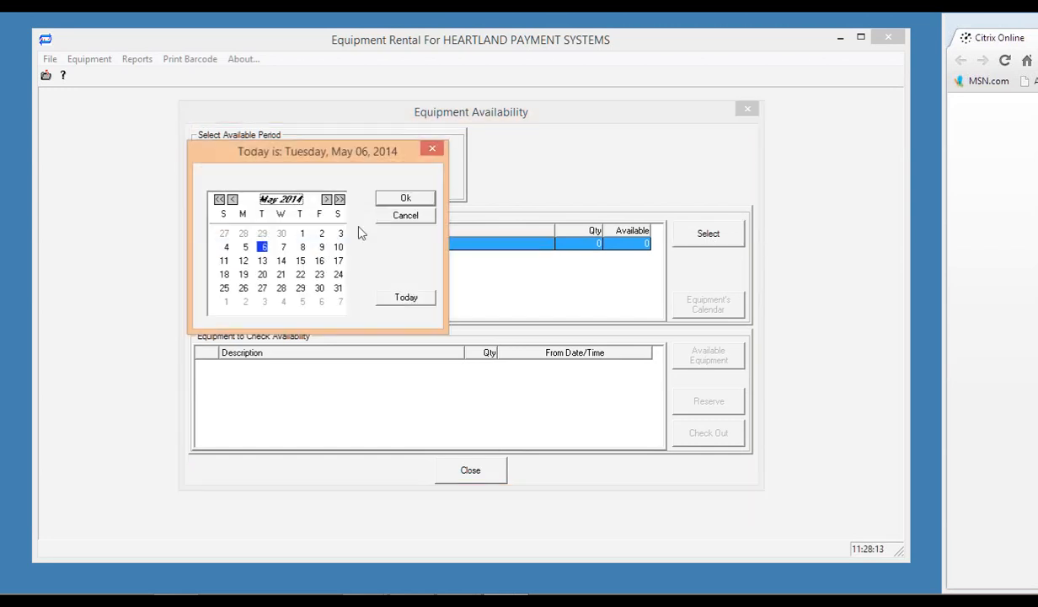
pyautogui.click(322, 247)
pyautogui.click(405, 198)
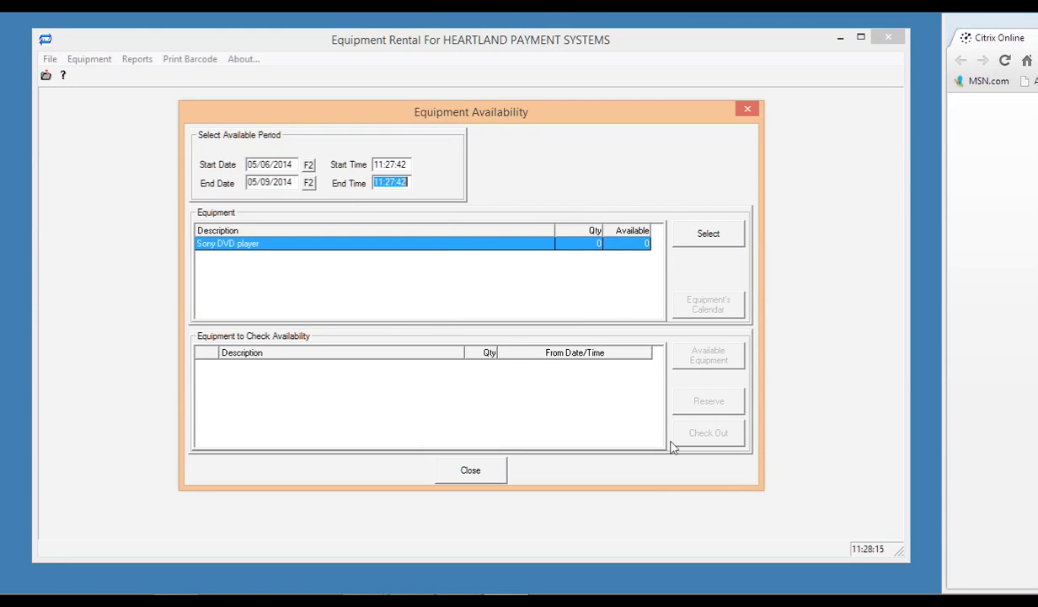
# Include the Sony DVD player in the check, then close Equipment Availability.
pyautogui.click(708, 236)
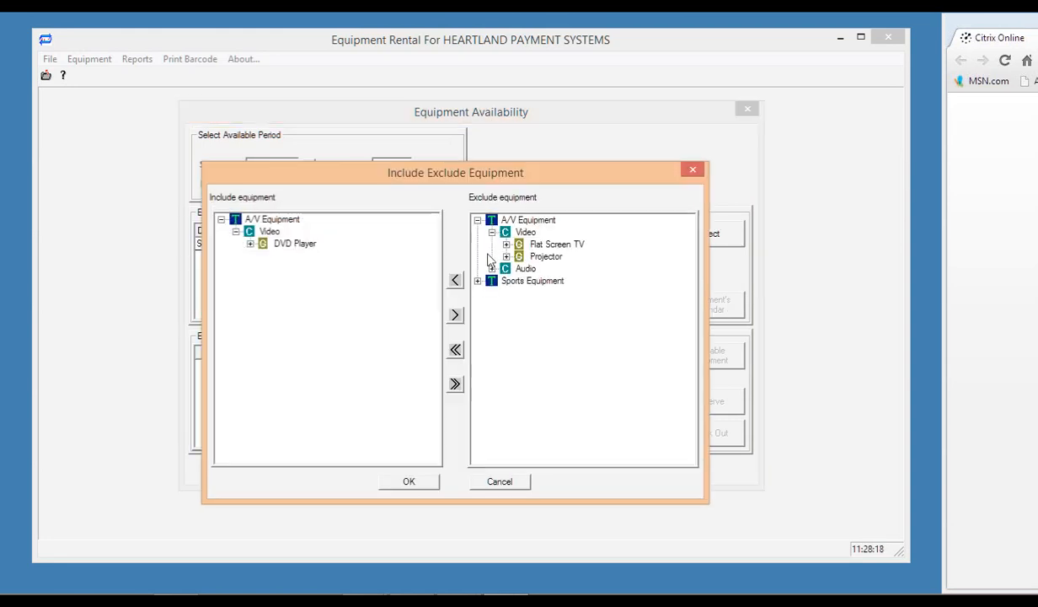
pyautogui.doubleClick(268, 244)
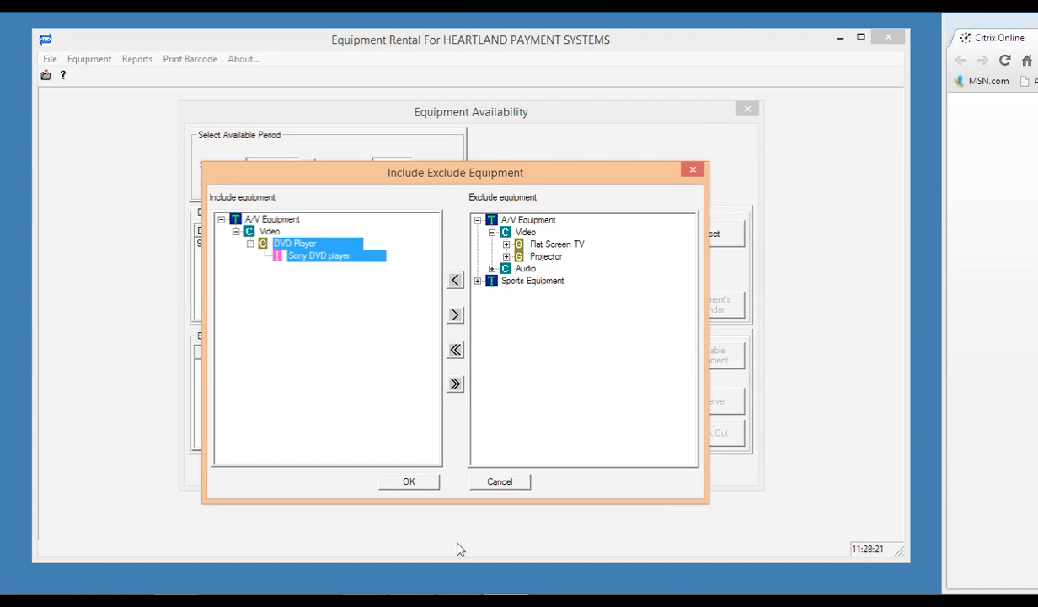
pyautogui.click(407, 482)
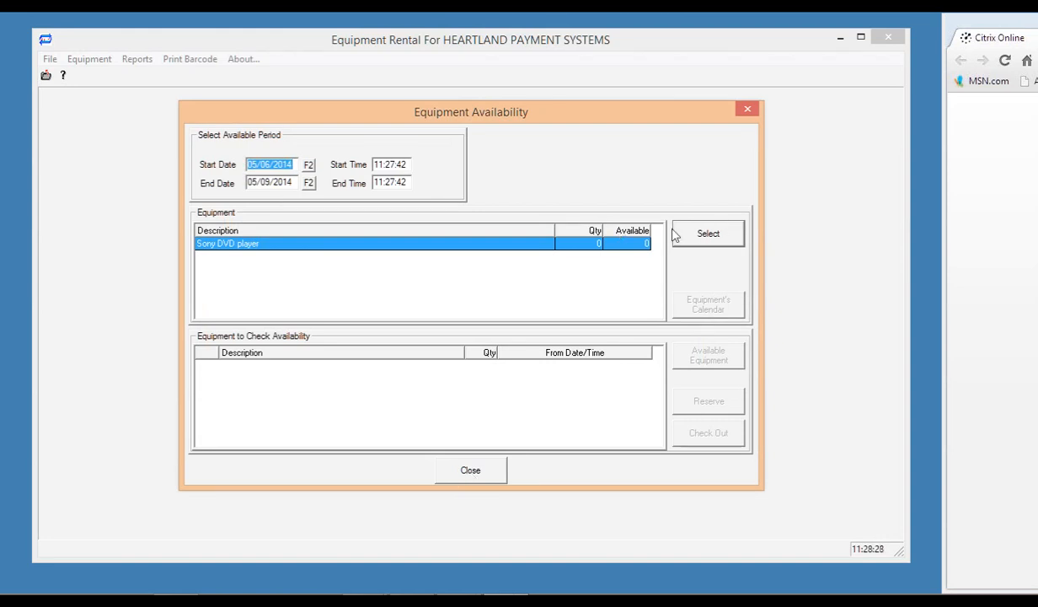
pyautogui.click(476, 479)
pyautogui.click(95, 60)
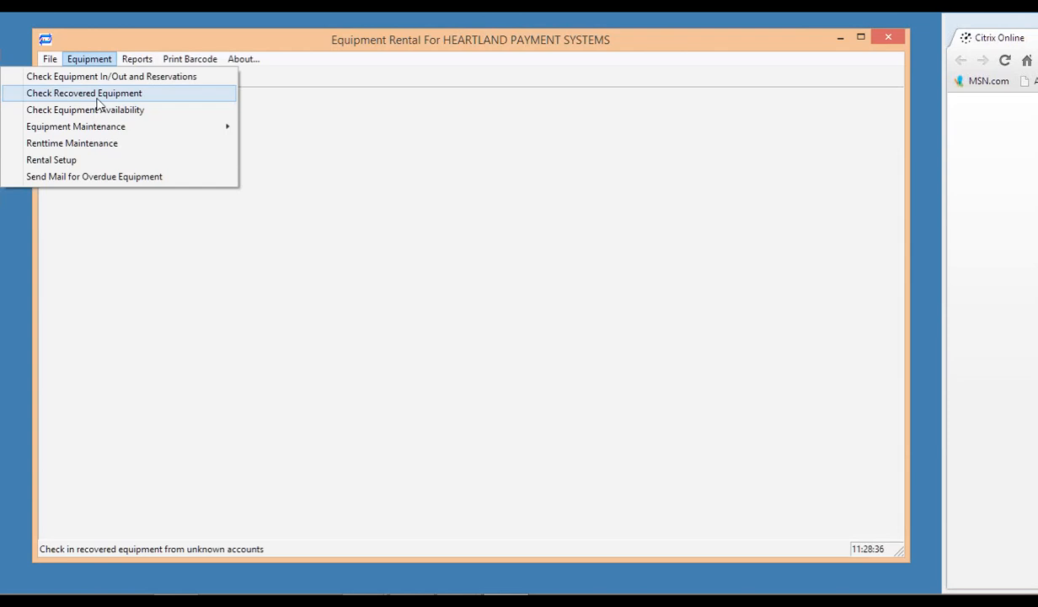
# Glance at recovered equipment, then open the customer's Rental Window and start a Check Out.
pyautogui.click(97, 100)
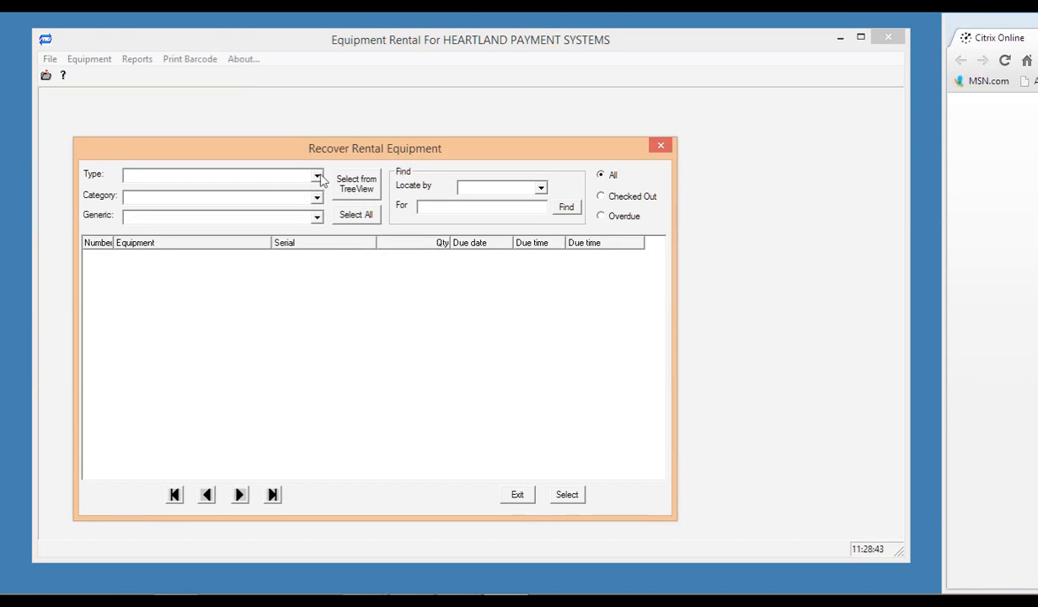
pyautogui.click(661, 145)
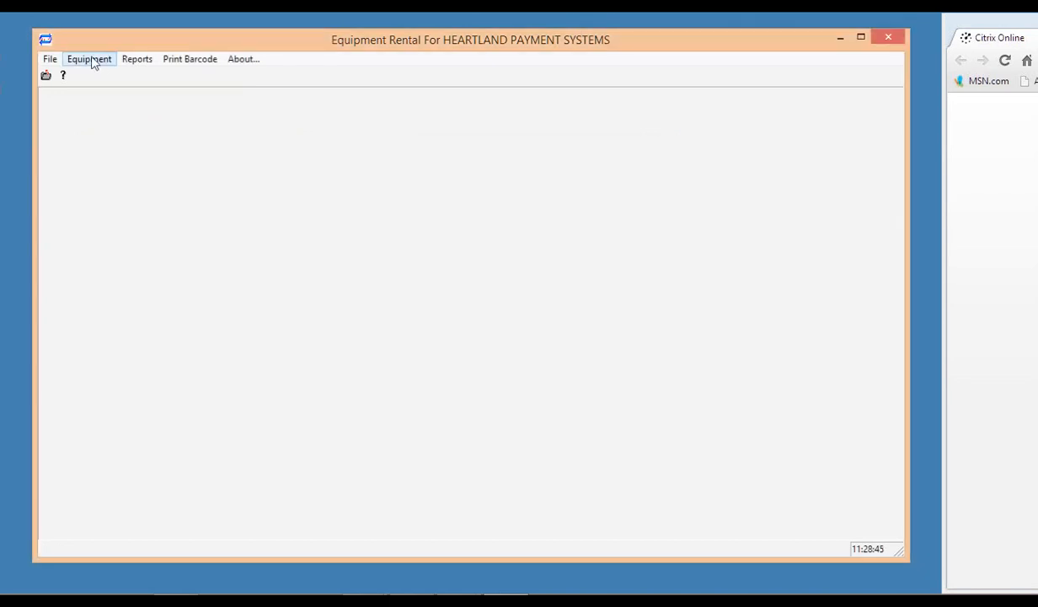
pyautogui.click(93, 64)
pyautogui.click(111, 77)
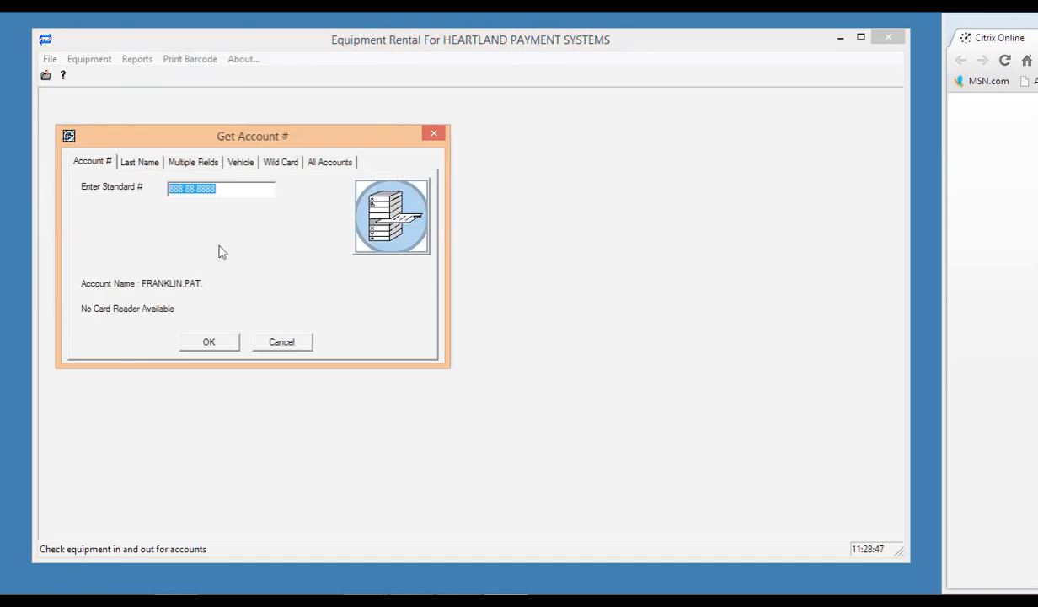
pyautogui.click(207, 340)
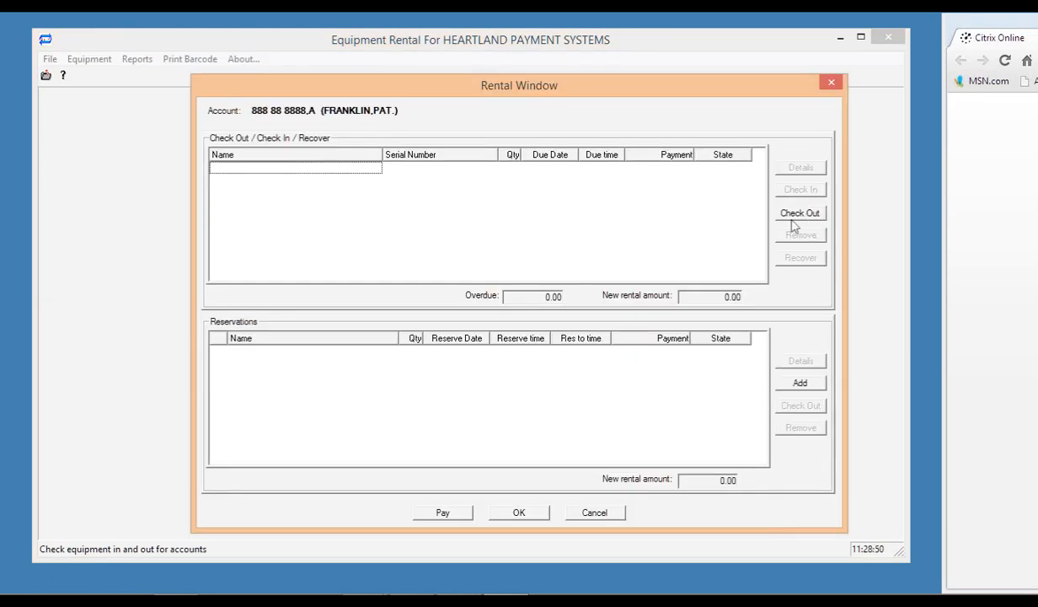
pyautogui.click(792, 222)
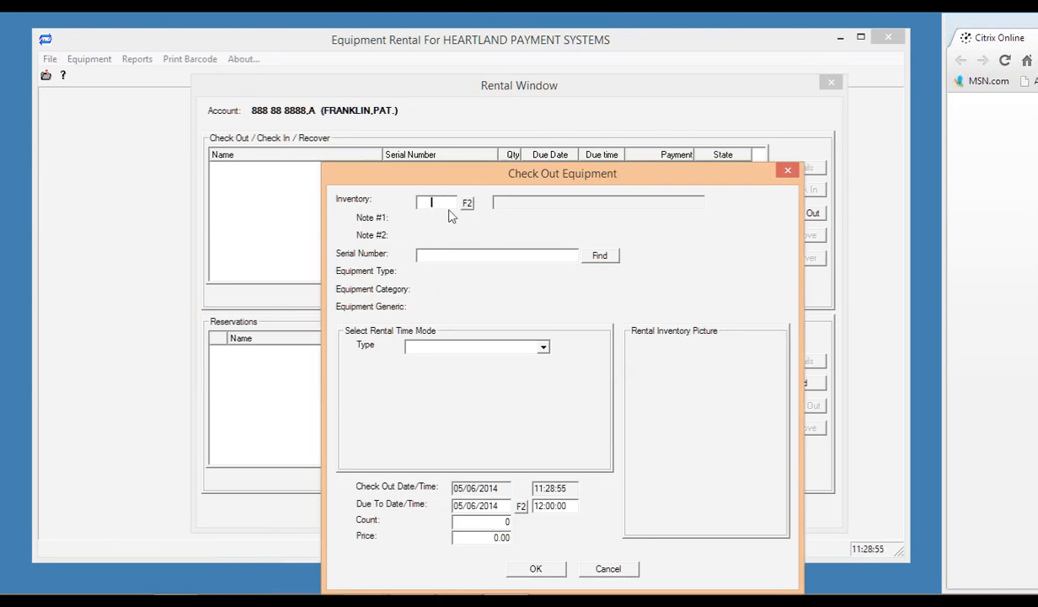
# Search the inventory by item number 2001, which finds no equipment.
pyautogui.click(468, 211)
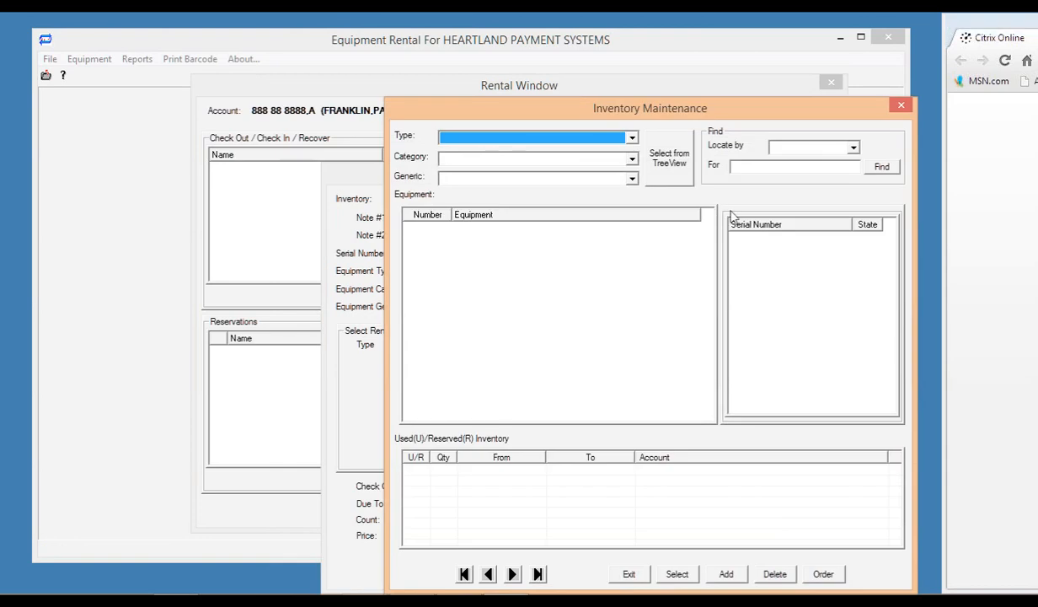
pyautogui.click(836, 149)
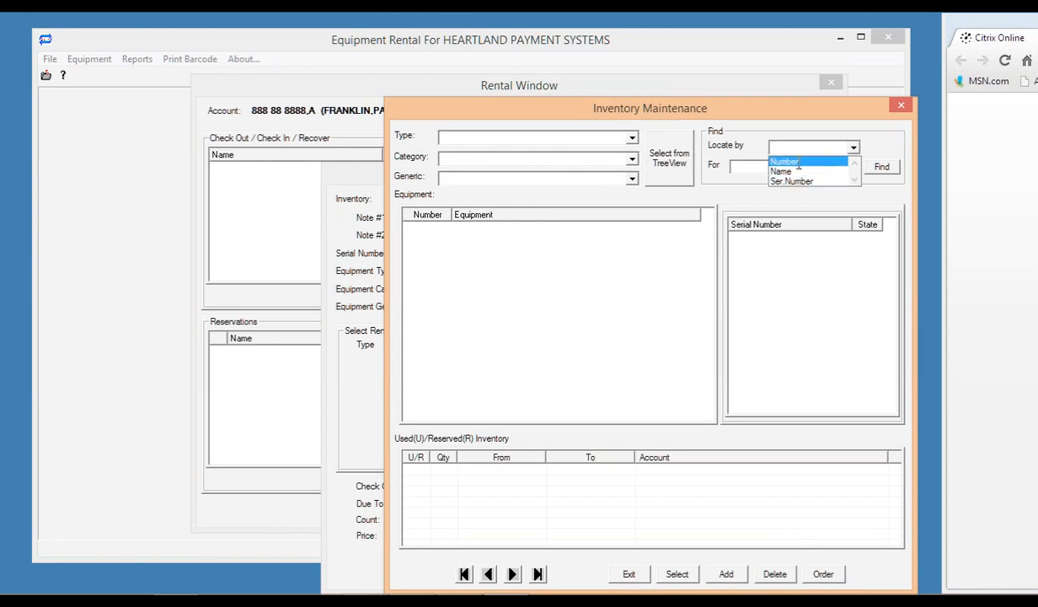
pyautogui.click(799, 162)
pyautogui.click(784, 166)
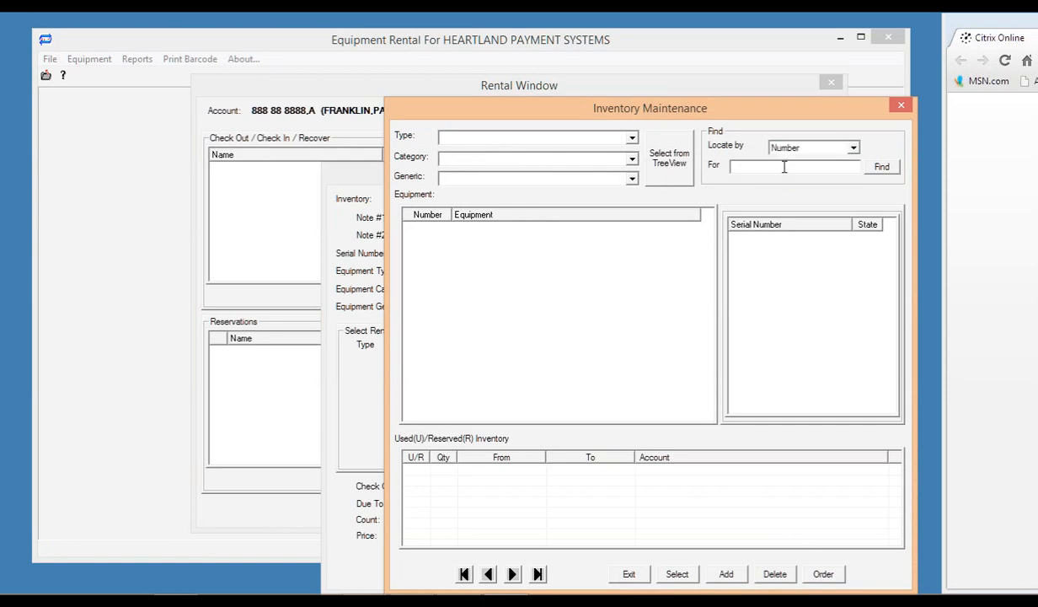
pyautogui.write('2001')
pyautogui.click(882, 167)
pyautogui.click(611, 361)
# Browse the equipment tree to A/V Equipment › Video › Projector, loading serial 4000.
pyautogui.click(614, 136)
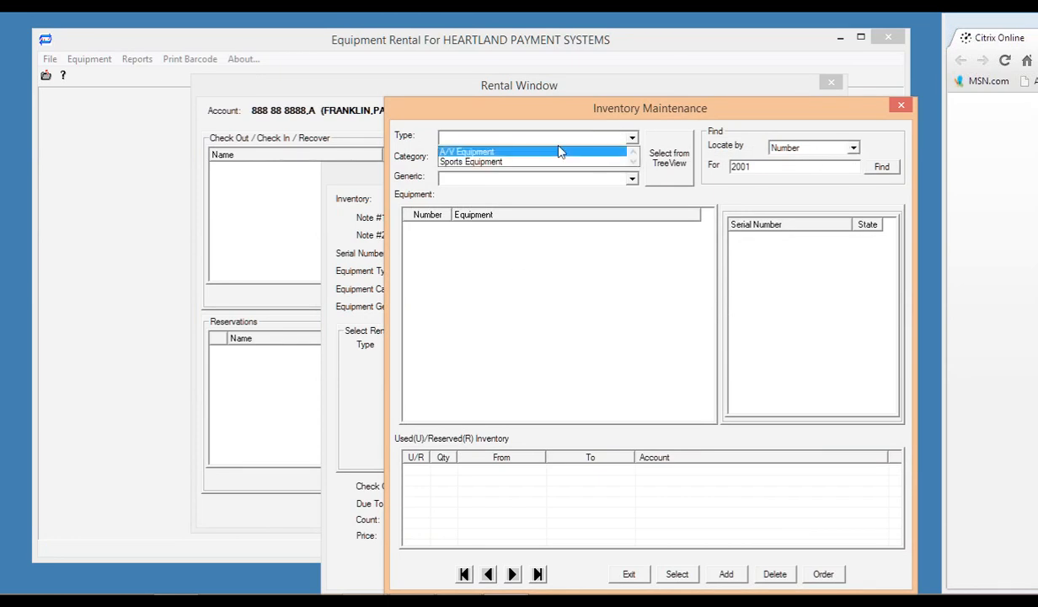
pyautogui.click(633, 160)
pyautogui.click(668, 160)
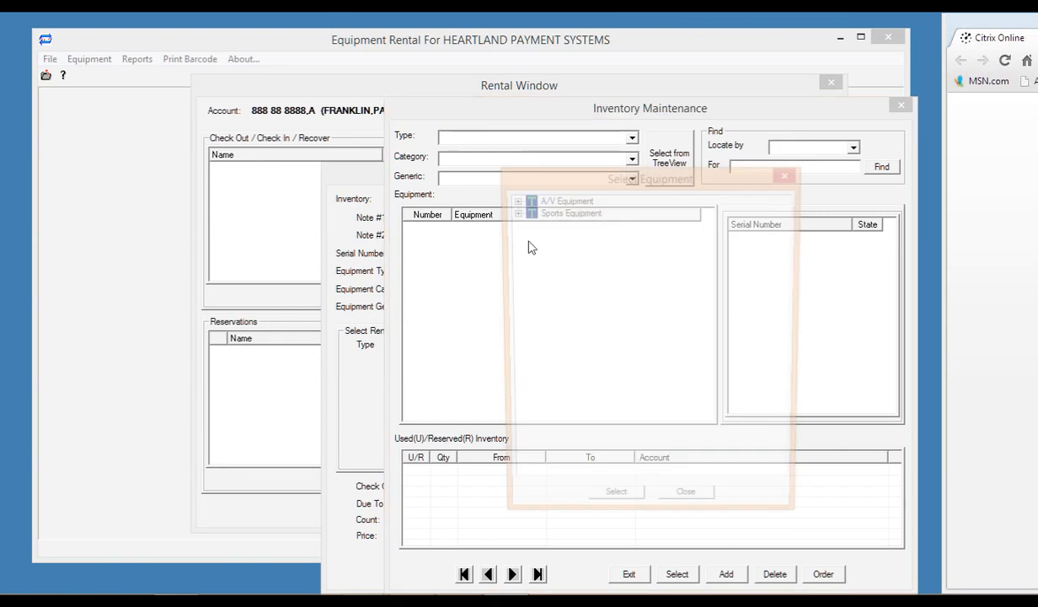
pyautogui.doubleClick(563, 200)
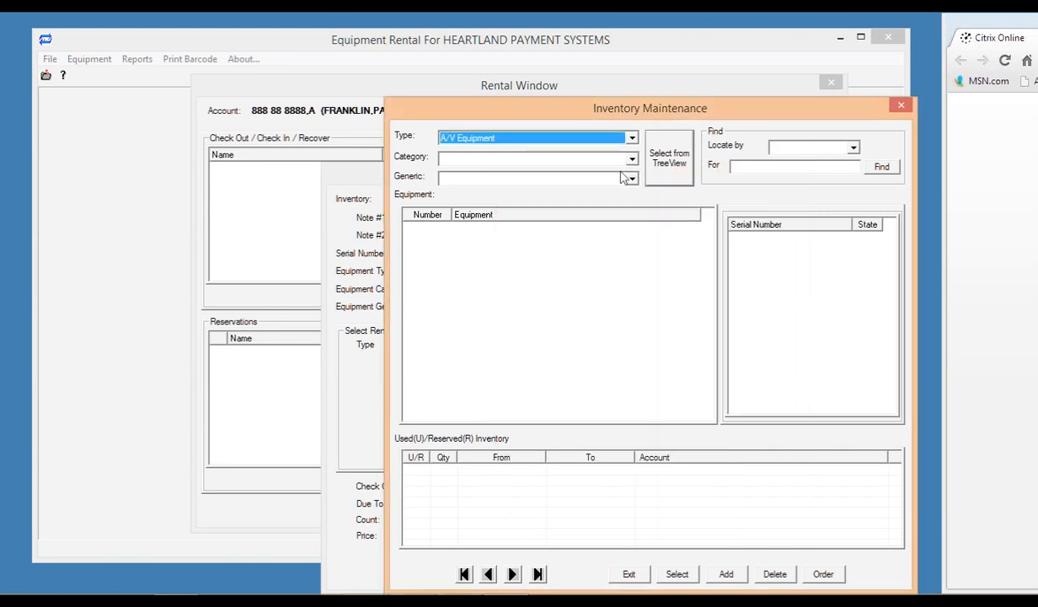
pyautogui.click(669, 159)
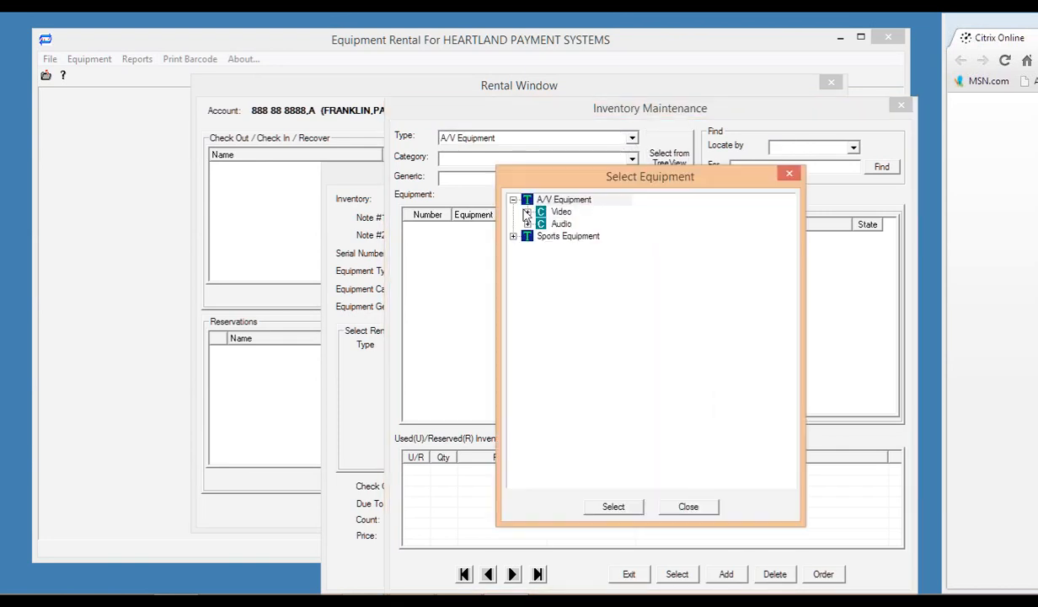
pyautogui.click(528, 211)
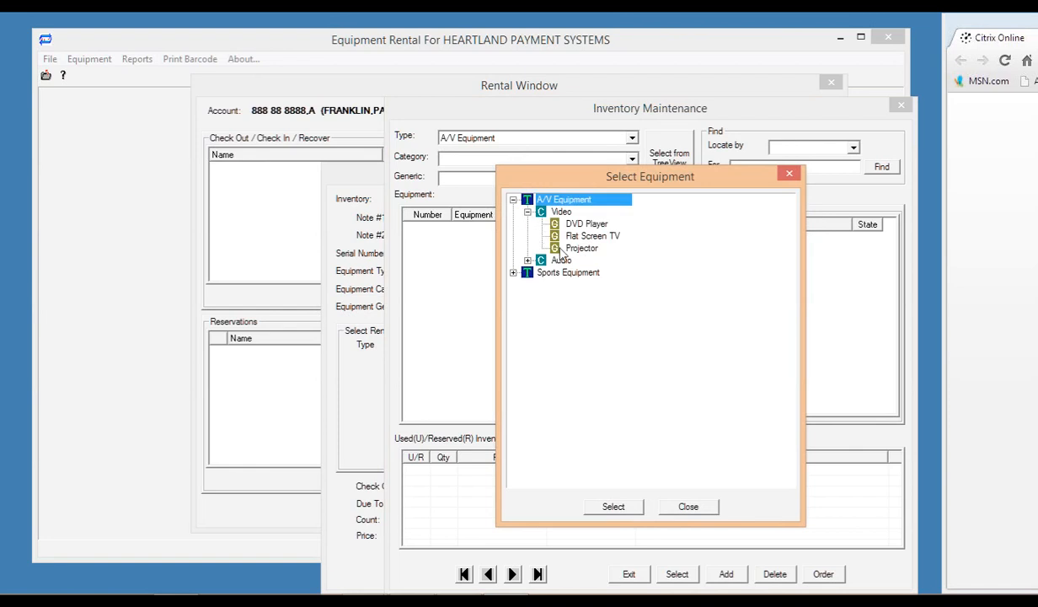
pyautogui.click(576, 249)
pyautogui.doubleClick(574, 251)
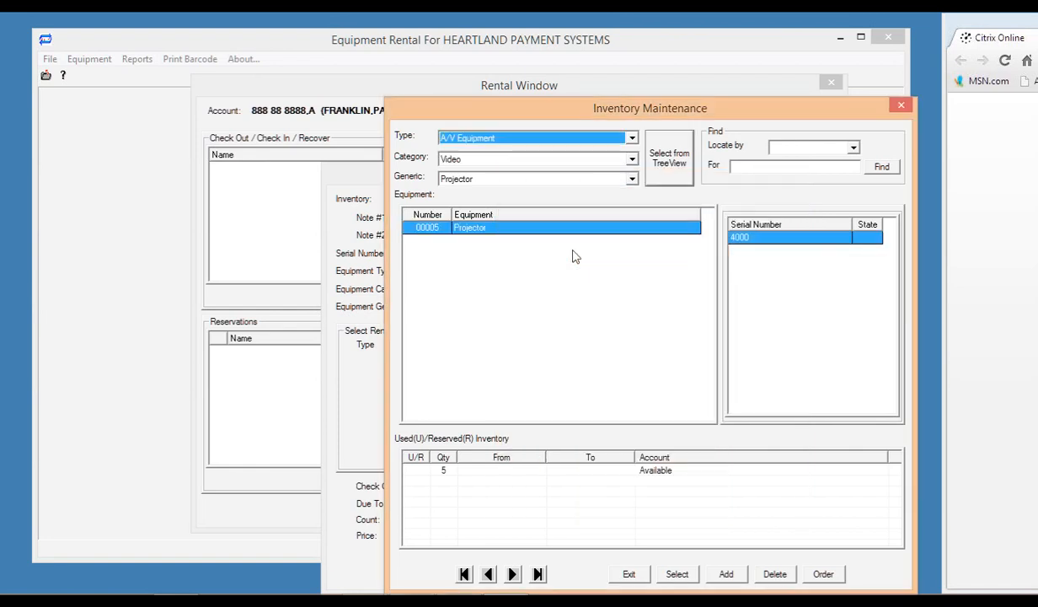
# Search by serial number for 2000, then 2001, both returning not-found errors.
pyautogui.click(854, 149)
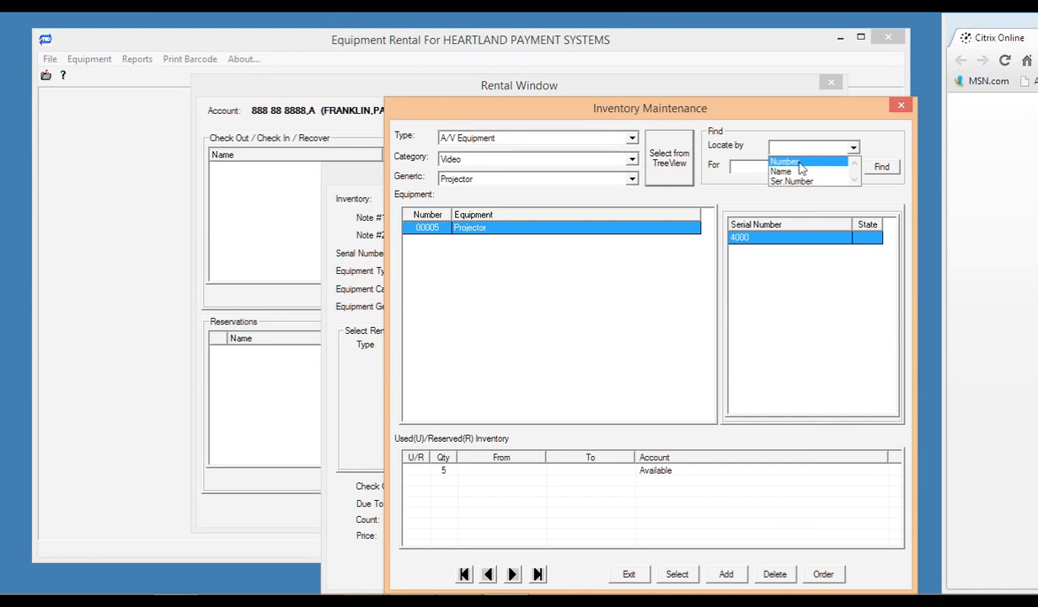
pyautogui.click(792, 181)
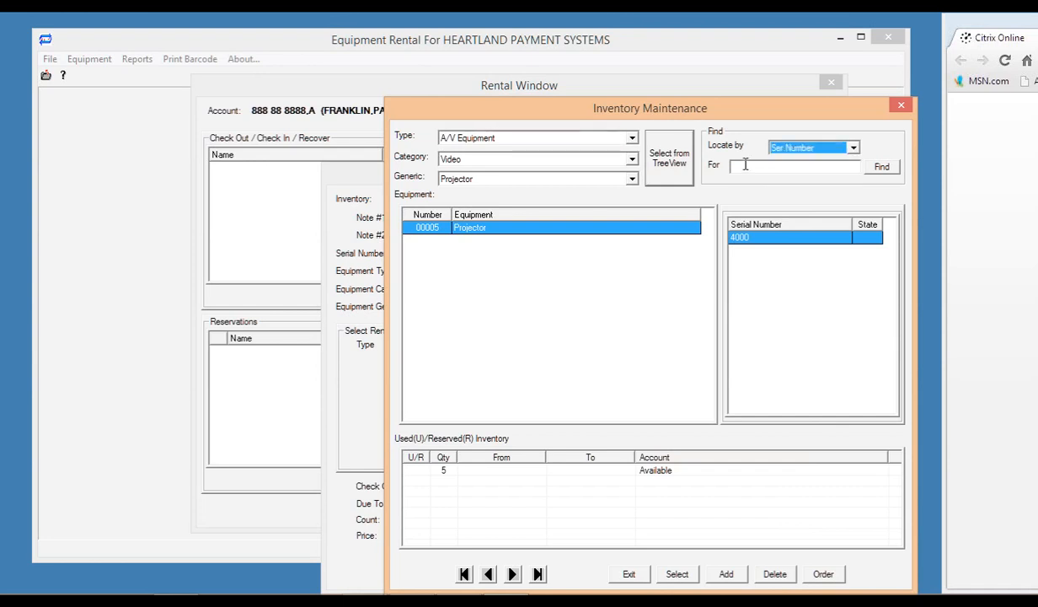
pyautogui.click(745, 165)
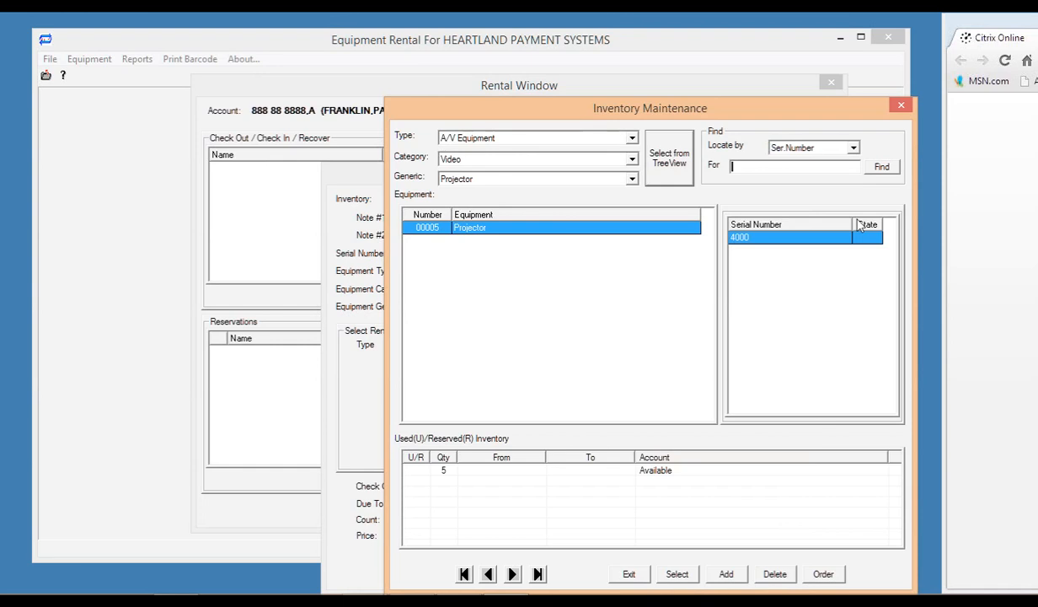
pyautogui.write('2000')
pyautogui.click(881, 167)
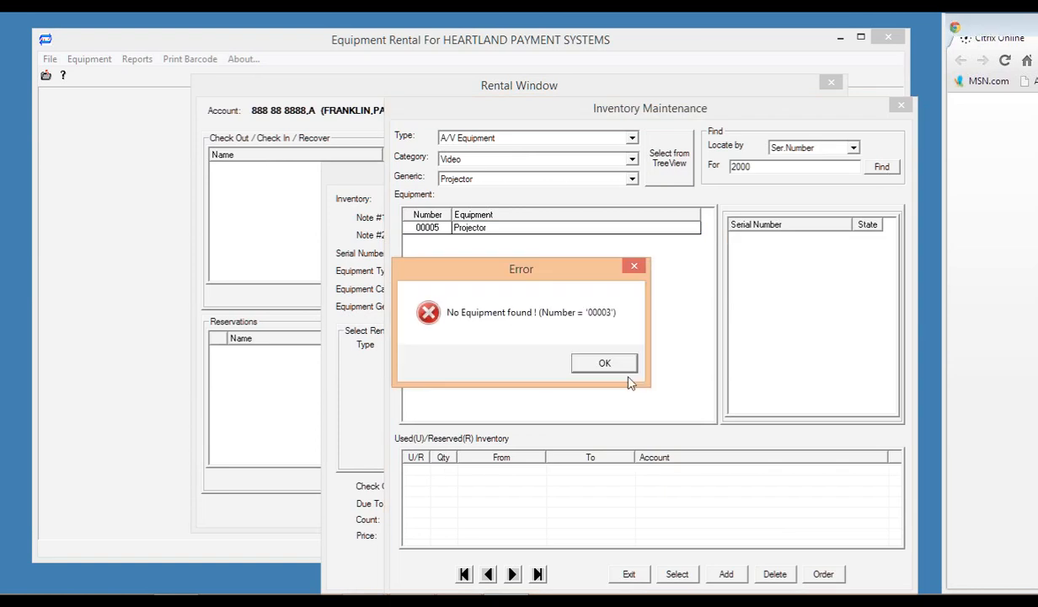
pyautogui.click(620, 363)
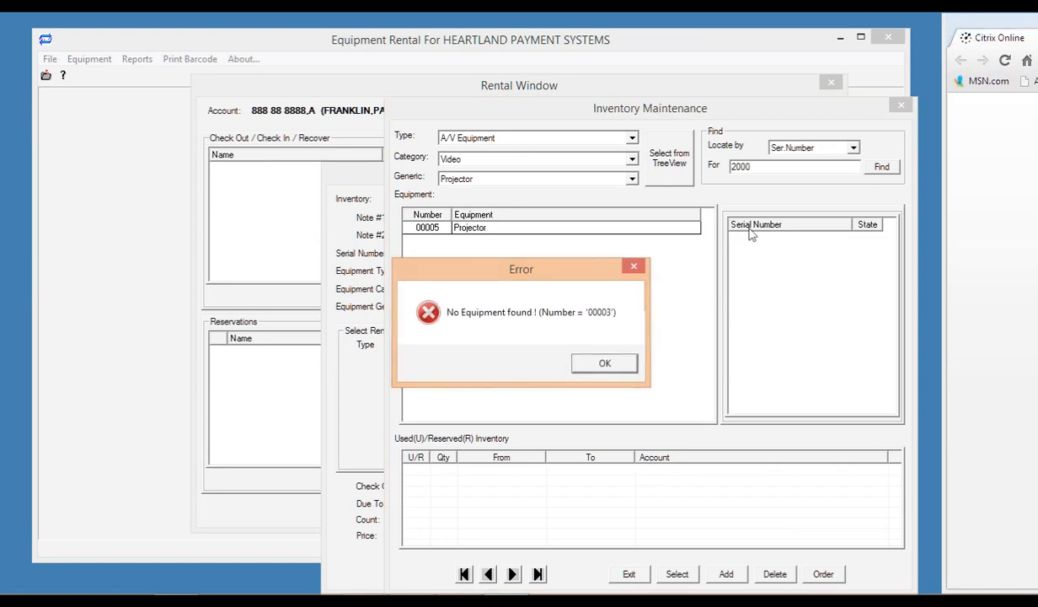
pyautogui.click(613, 363)
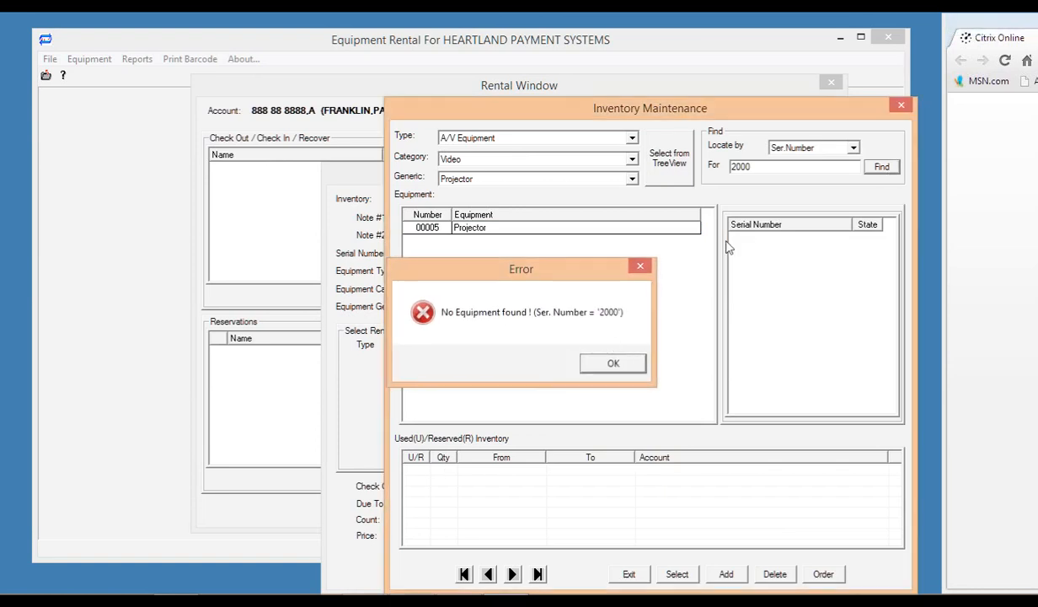
pyautogui.click(756, 167)
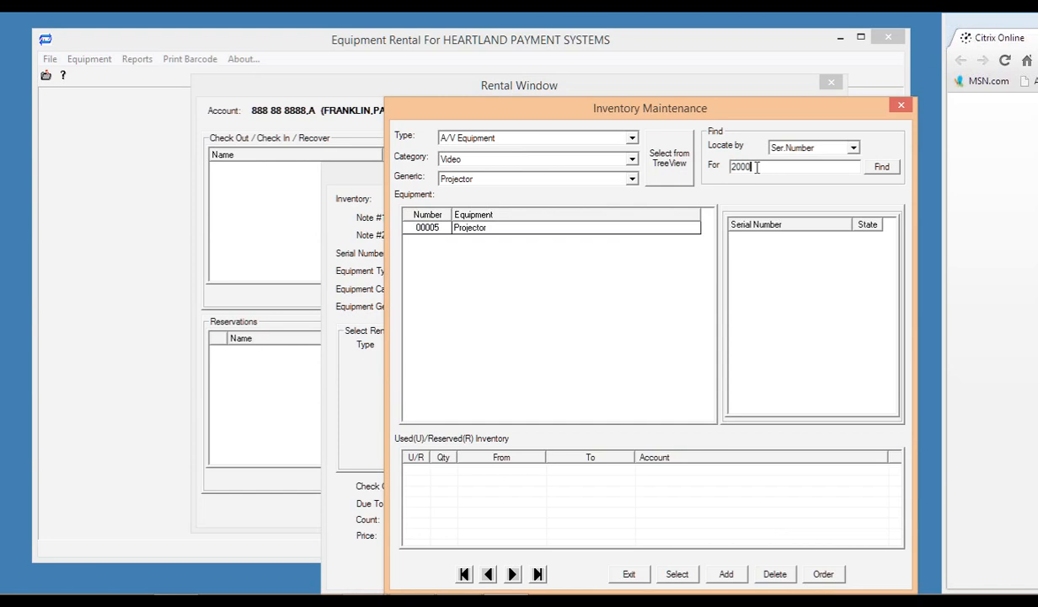
pyautogui.press('BackSpace')
pyautogui.write('1')
pyautogui.click(881, 169)
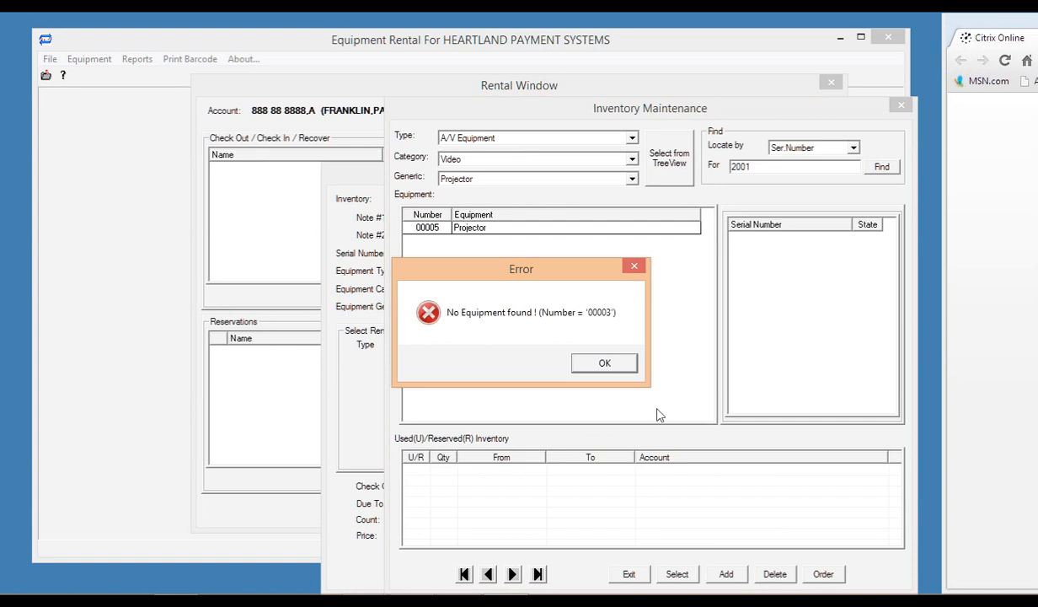
pyautogui.click(601, 364)
pyautogui.click(607, 364)
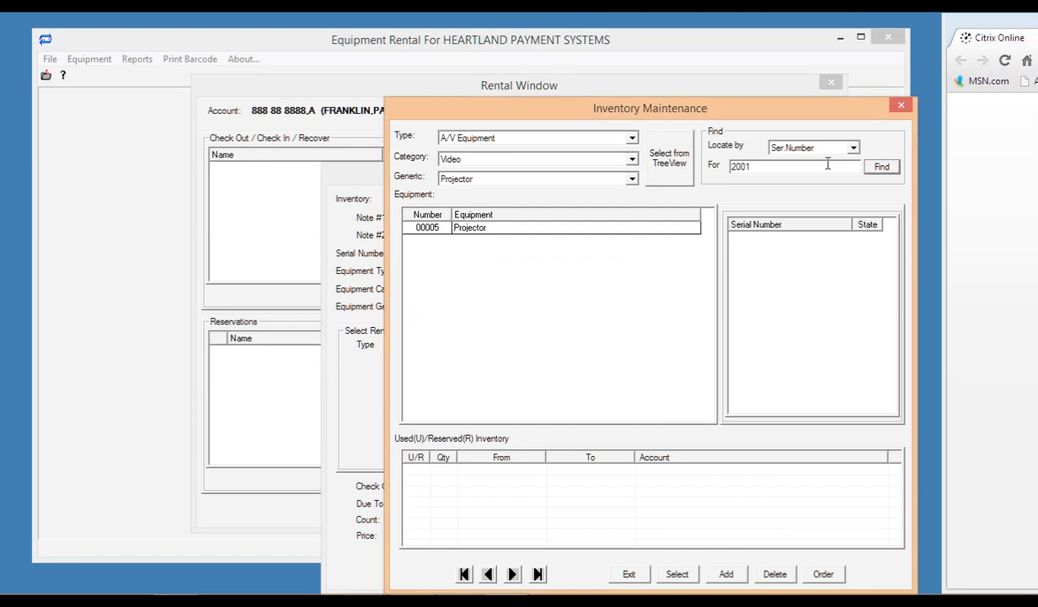
# Reload the Projector and enter a Ser.Number search for 4000.
pyautogui.click(672, 168)
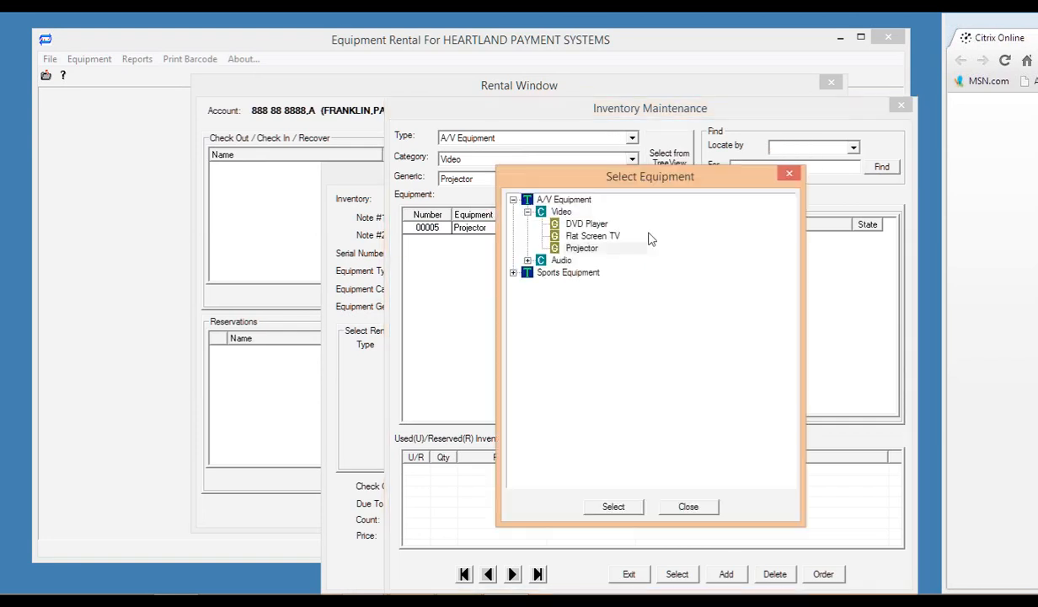
pyautogui.doubleClick(581, 248)
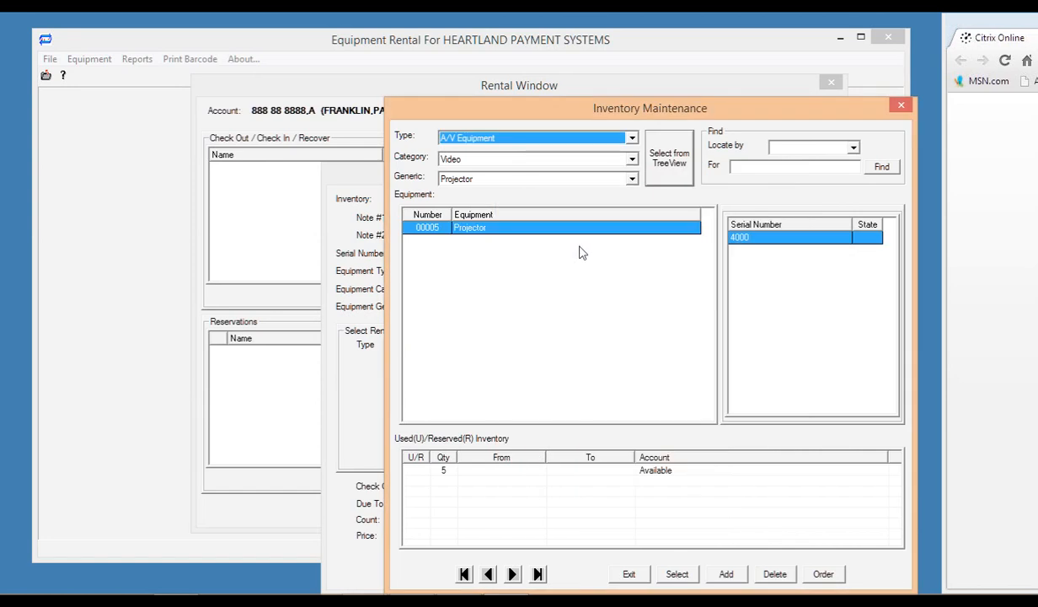
pyautogui.click(784, 147)
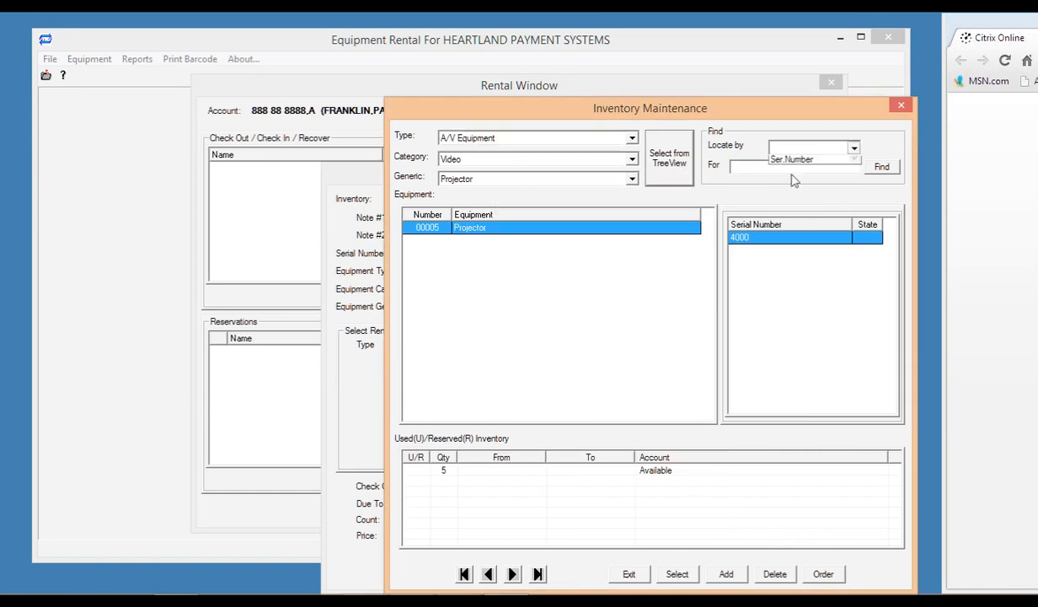
pyautogui.click(788, 181)
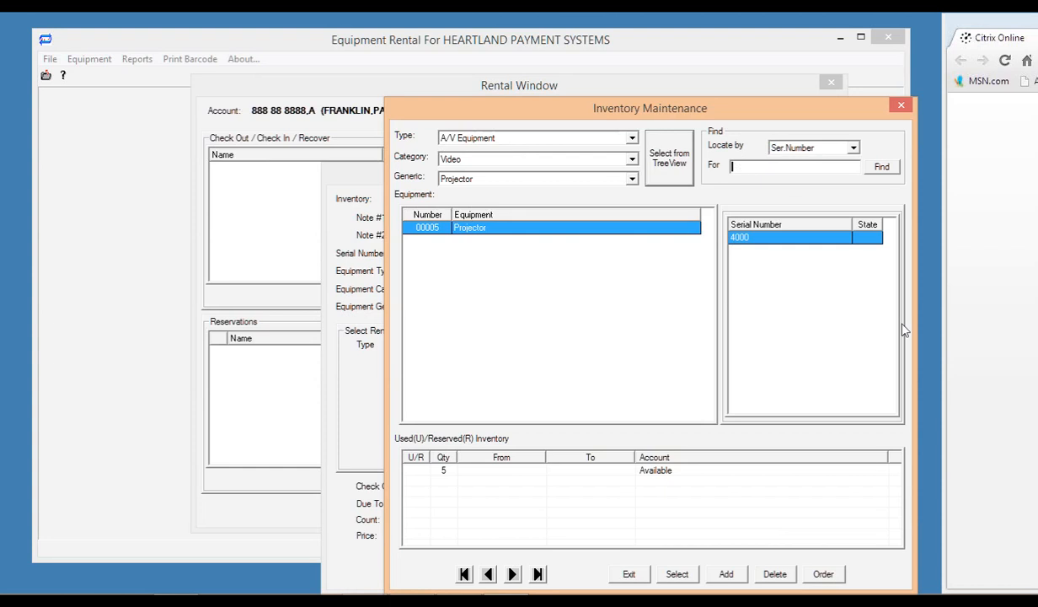
pyautogui.write('4000')
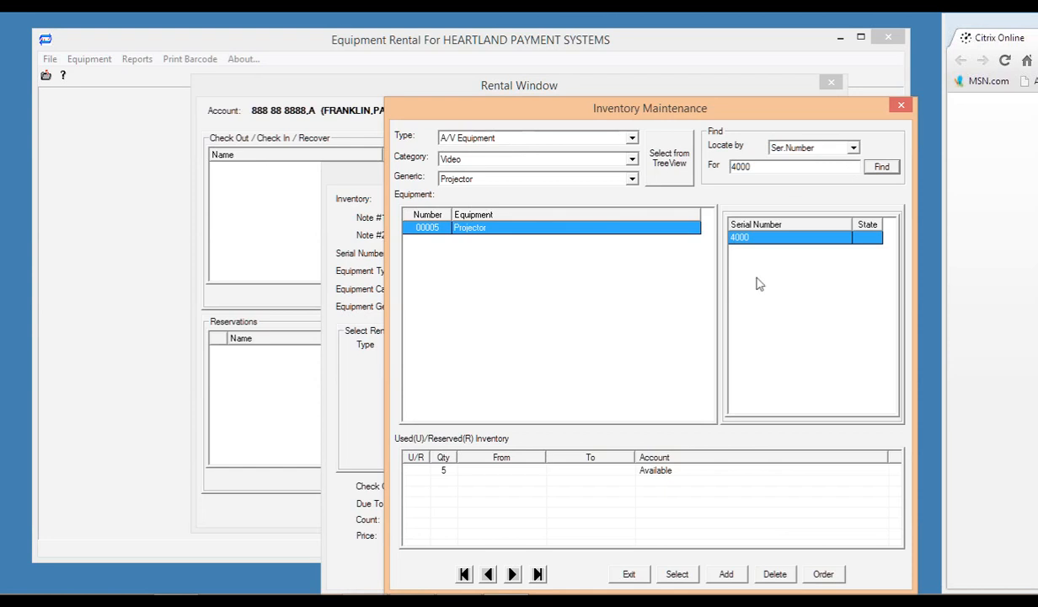
# Start a projector 4000 checkout with SPECIFIC Return Date/Time, then cancel it.
pyautogui.doubleClick(538, 472)
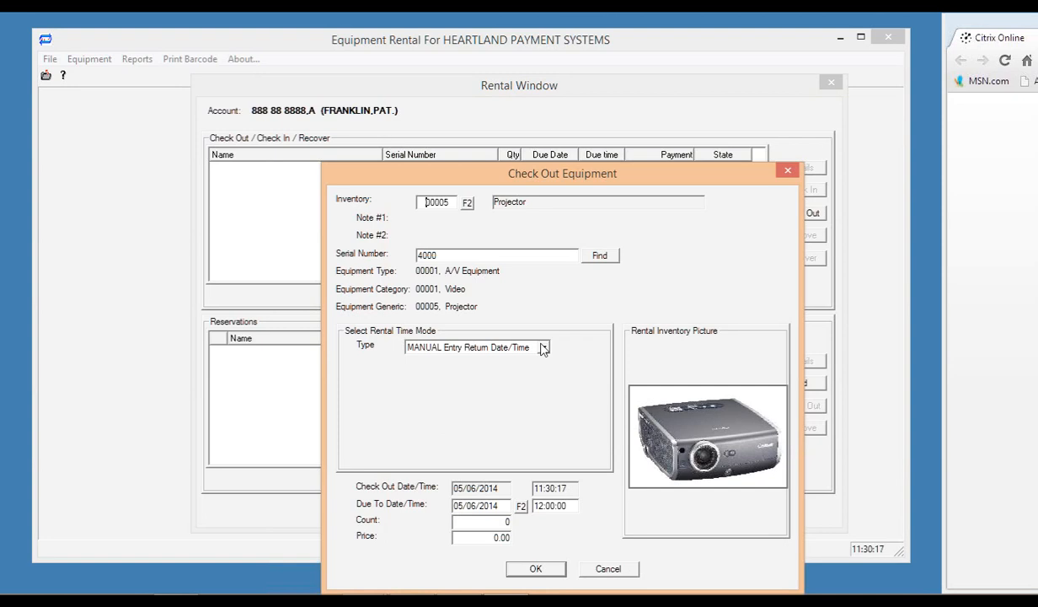
pyautogui.click(504, 348)
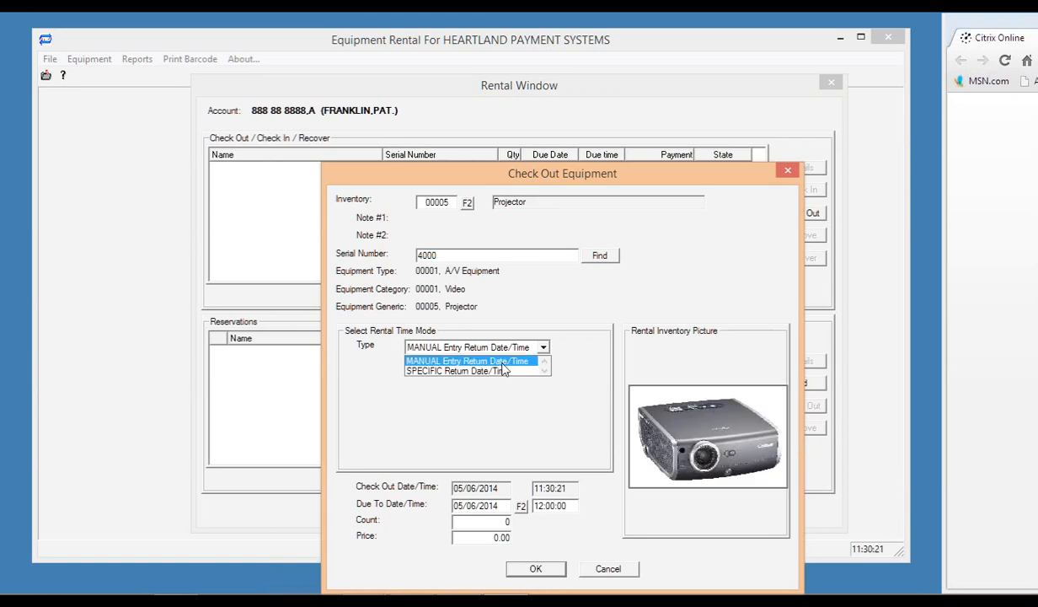
pyautogui.click(501, 363)
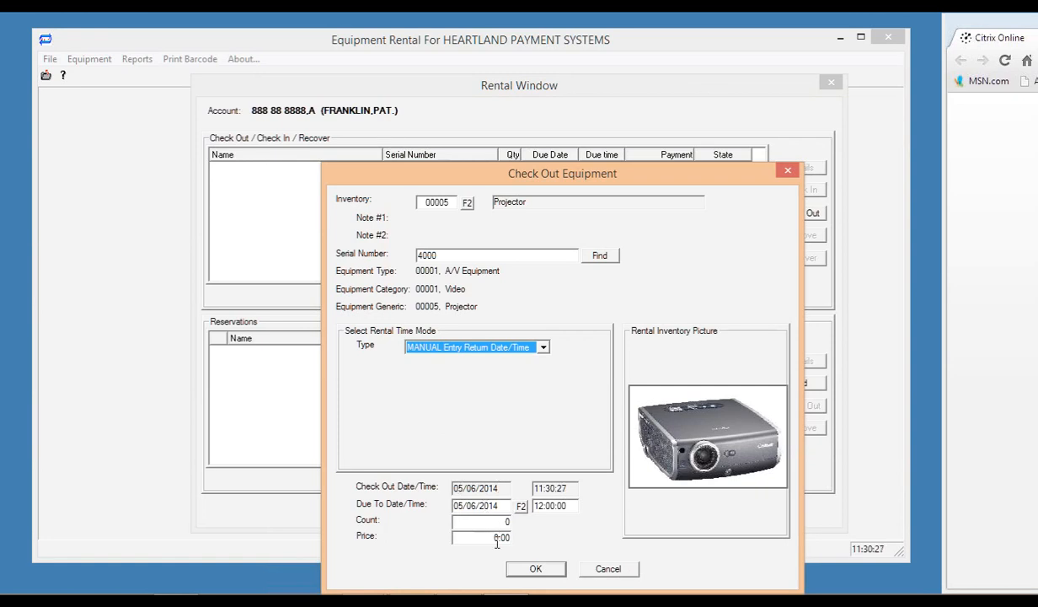
pyautogui.click(546, 354)
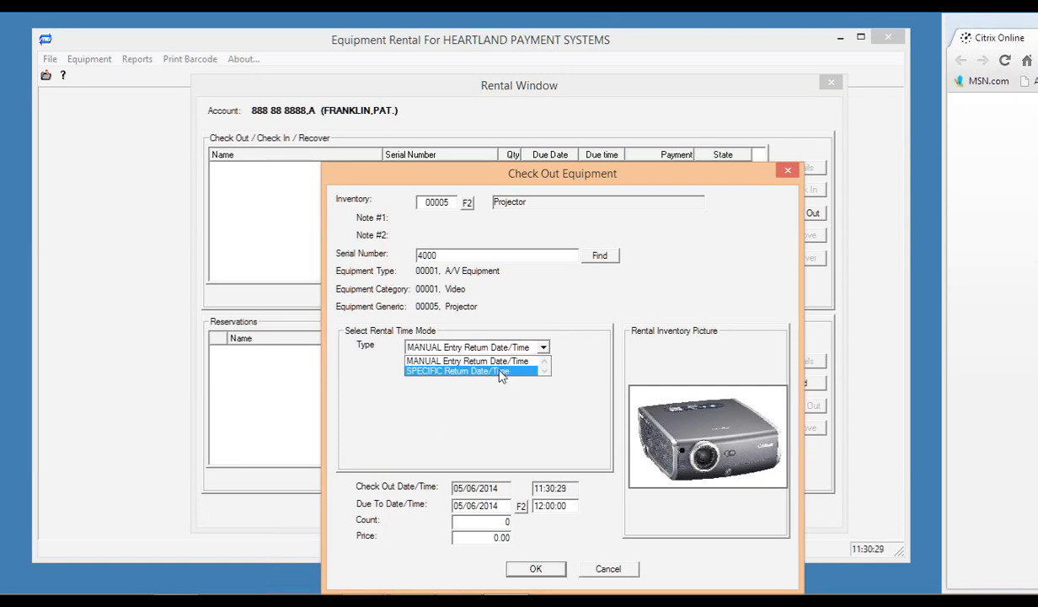
pyautogui.click(499, 372)
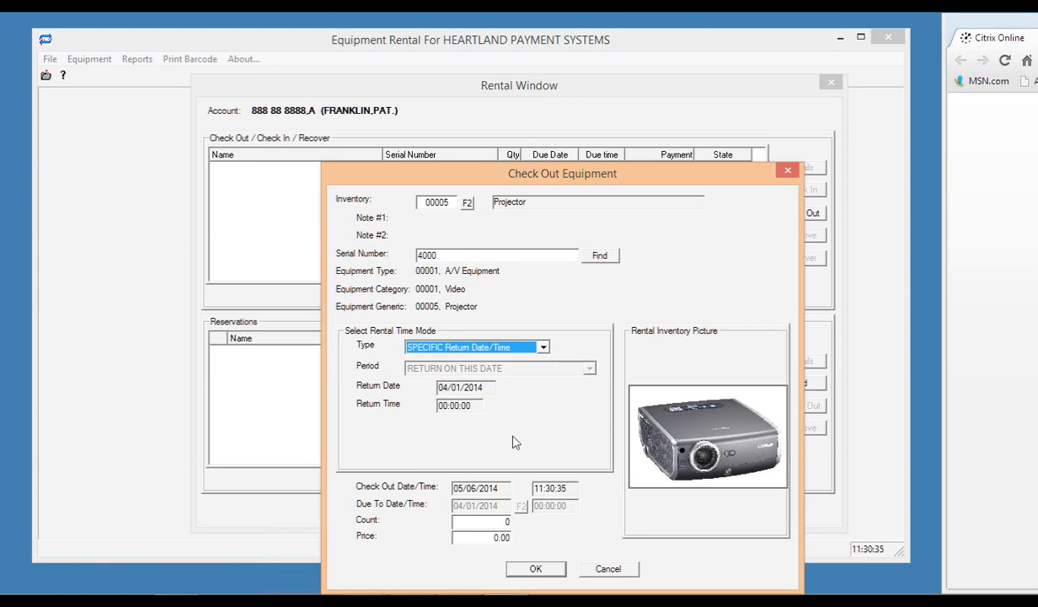
pyautogui.click(541, 353)
pyautogui.click(618, 570)
pyautogui.click(600, 573)
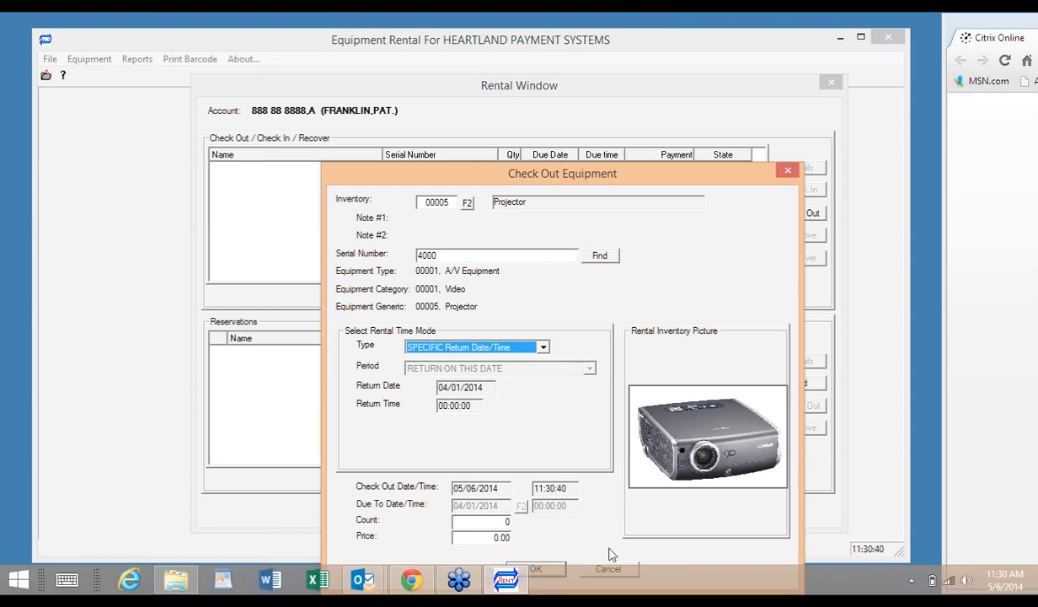
pyautogui.click(600, 569)
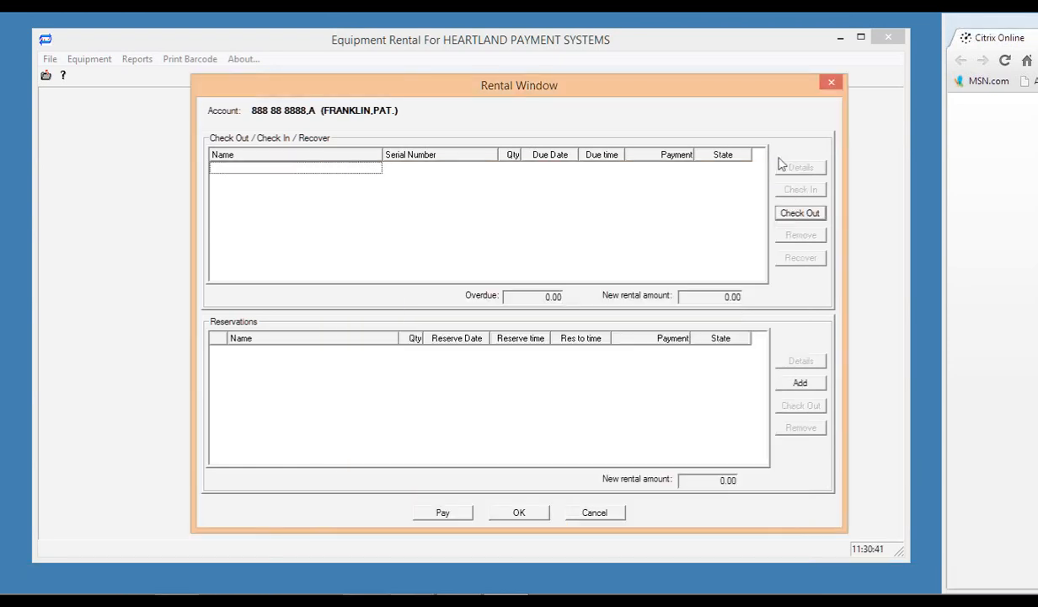
# Leave the Rental Window and account lookup and bring up the Barcode List.
pyautogui.click(832, 84)
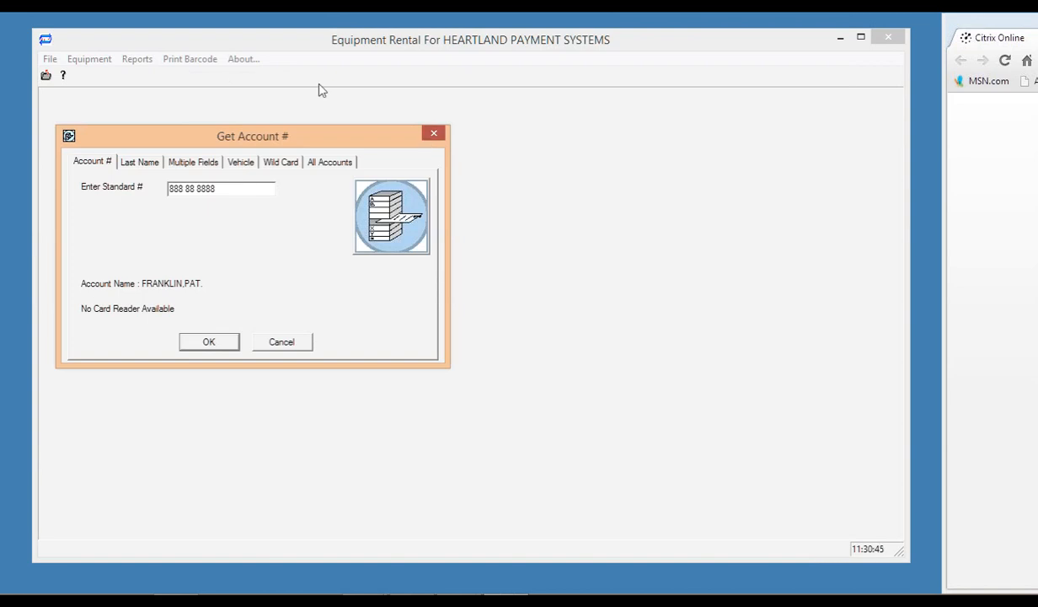
pyautogui.press('Escape')
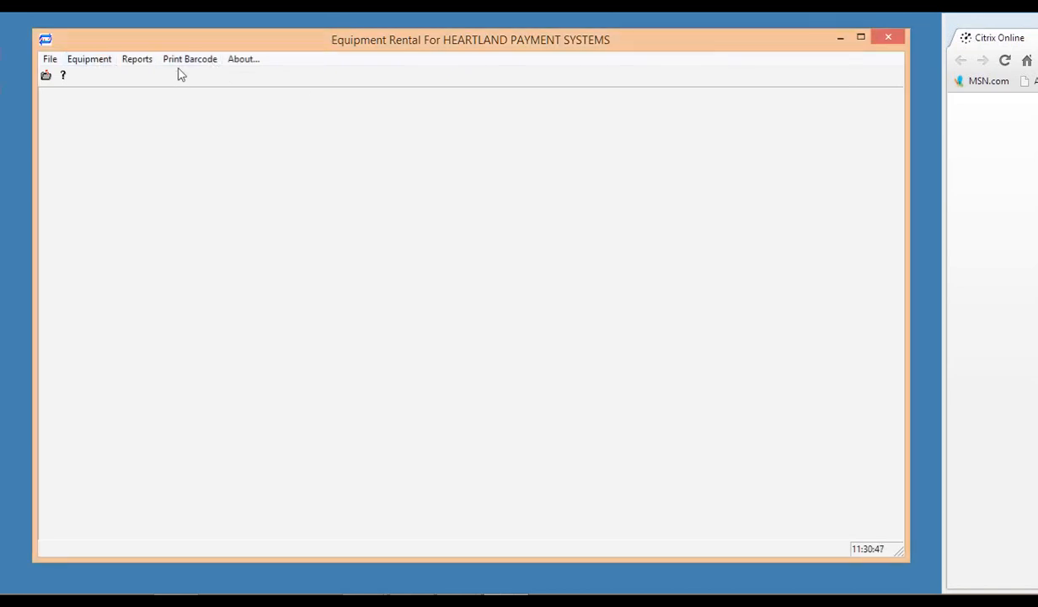
pyautogui.click(188, 60)
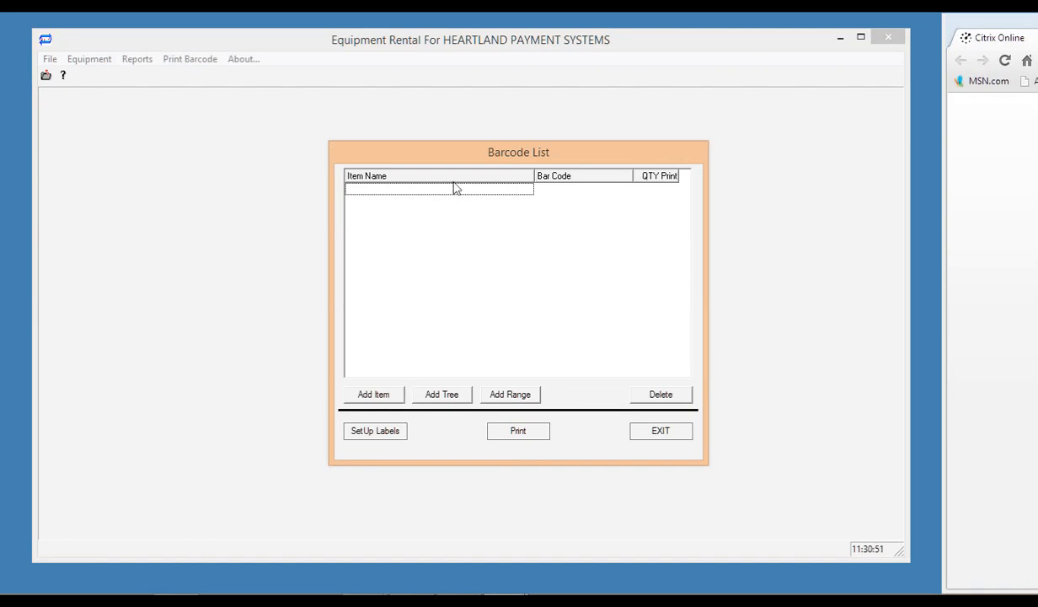
# Add a new label setup named 'label'.
pyautogui.click(376, 433)
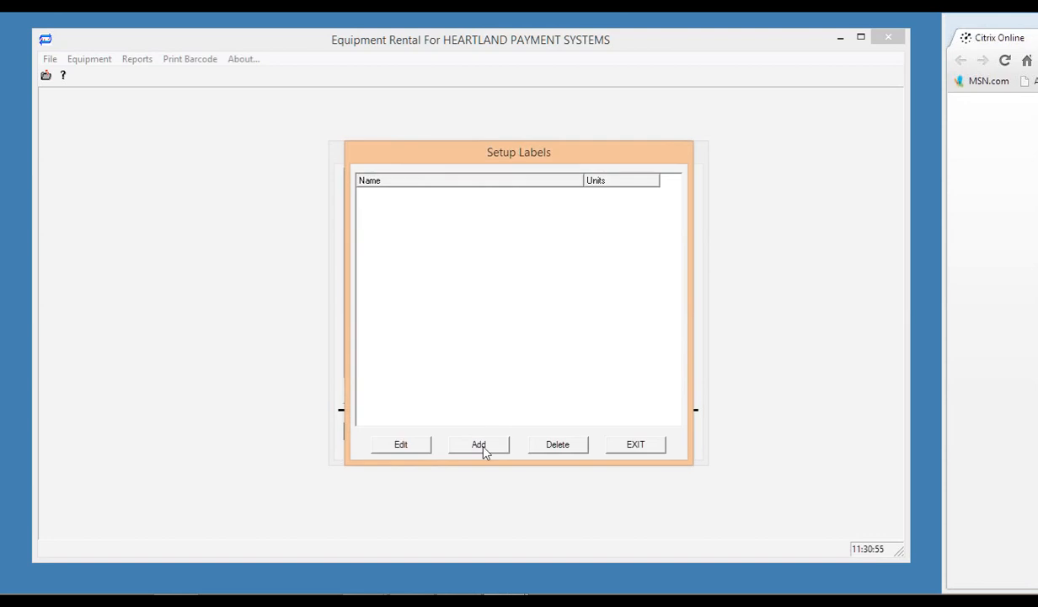
pyautogui.click(481, 447)
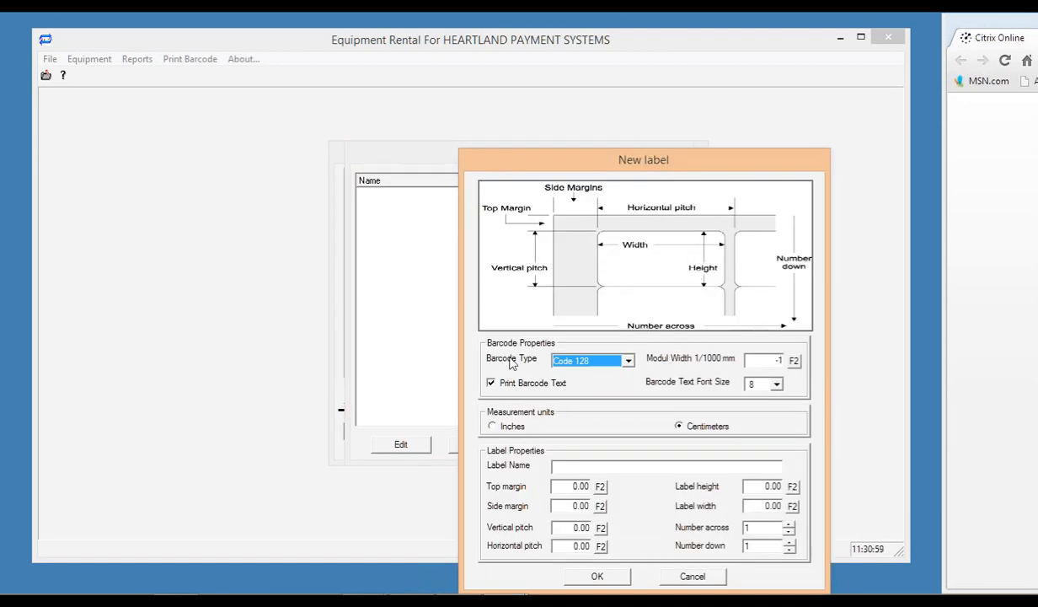
pyautogui.click(584, 466)
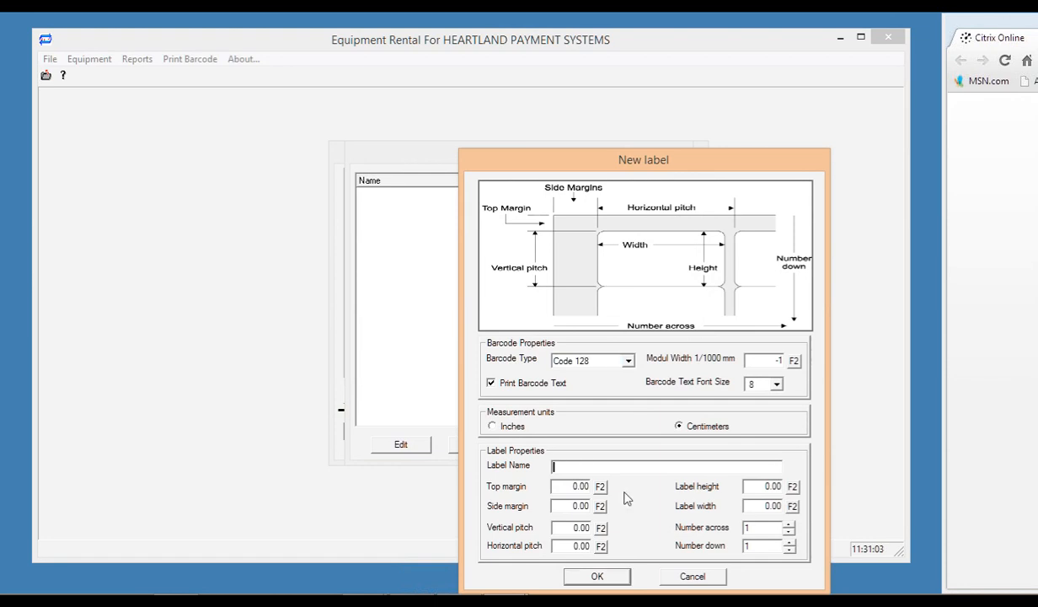
pyautogui.write('lab')
pyautogui.write('el')
pyautogui.click(596, 575)
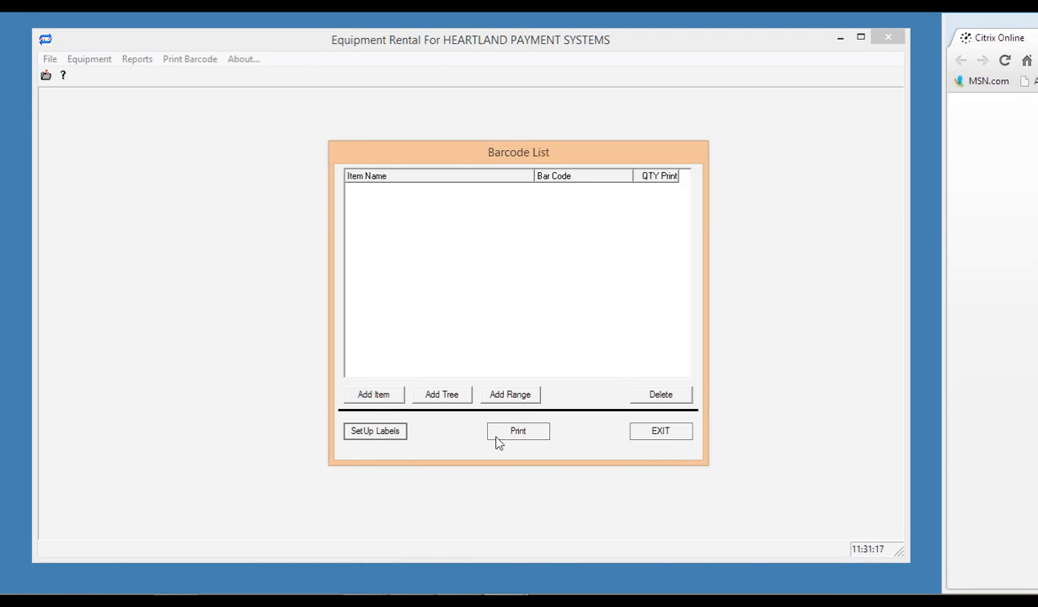
# Add projector serial 4000 to the Barcode List, backing out of a new inventory form.
pyautogui.click(374, 395)
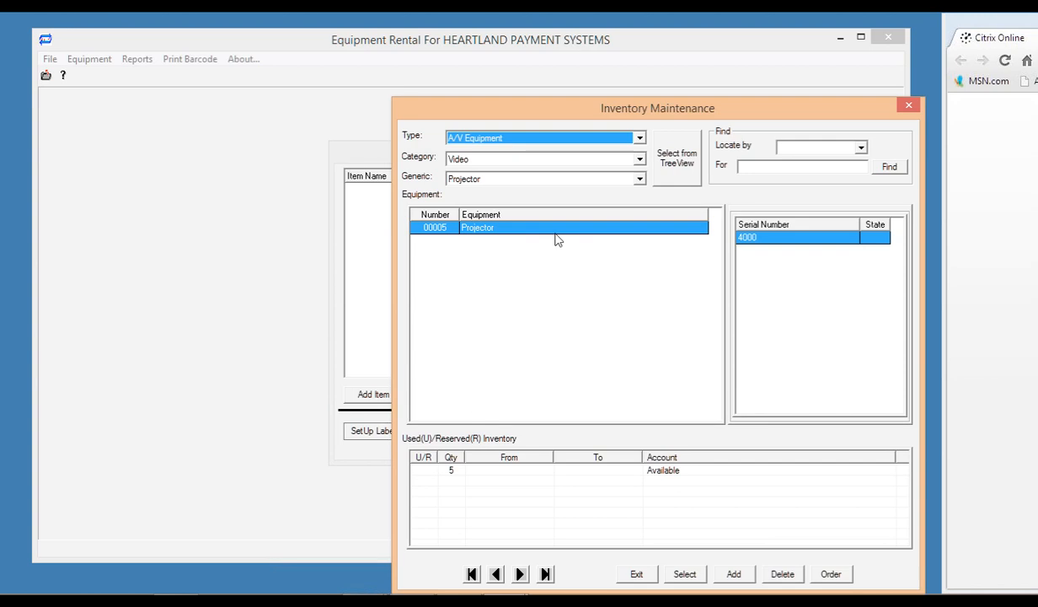
pyautogui.click(737, 573)
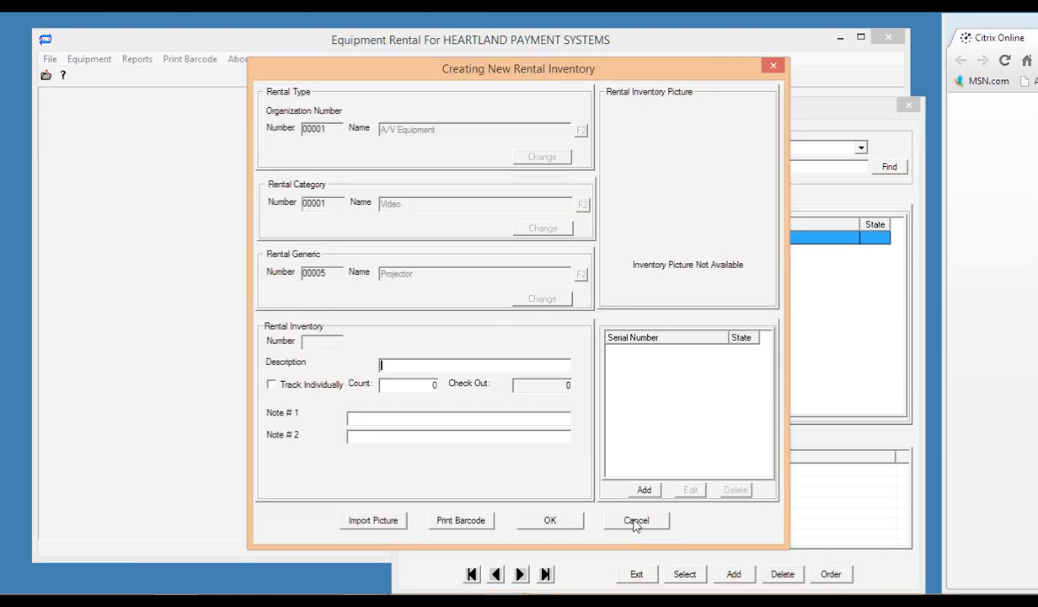
pyautogui.click(637, 521)
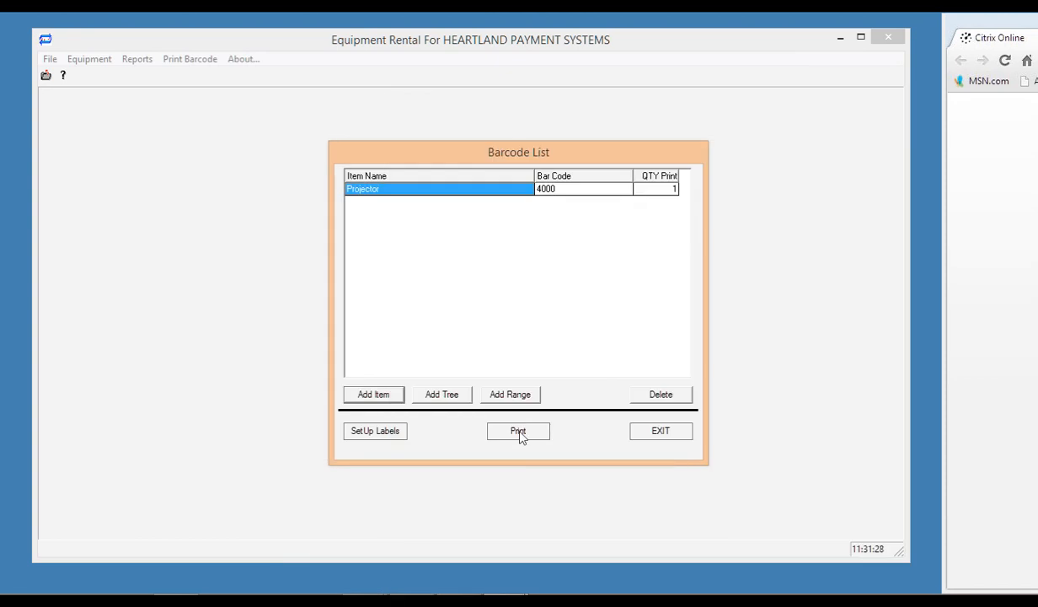
pyautogui.click(520, 434)
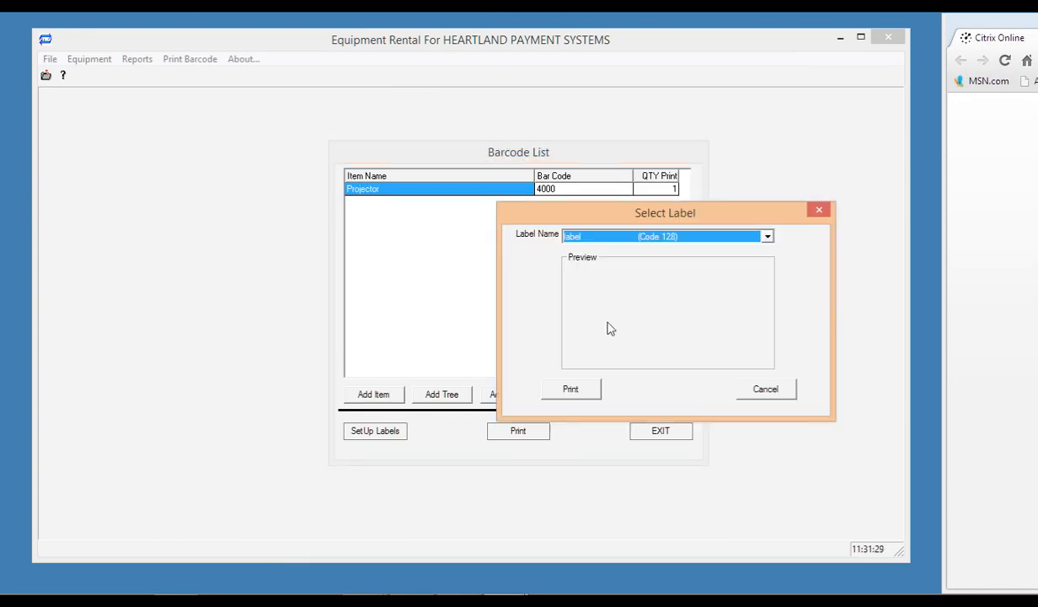
# Pick the label (Code 128) layout, then close the label chooser without printing.
pyautogui.click(767, 238)
pyautogui.click(742, 250)
pyautogui.moveTo(638, 217); pyautogui.dragTo(353, 96)
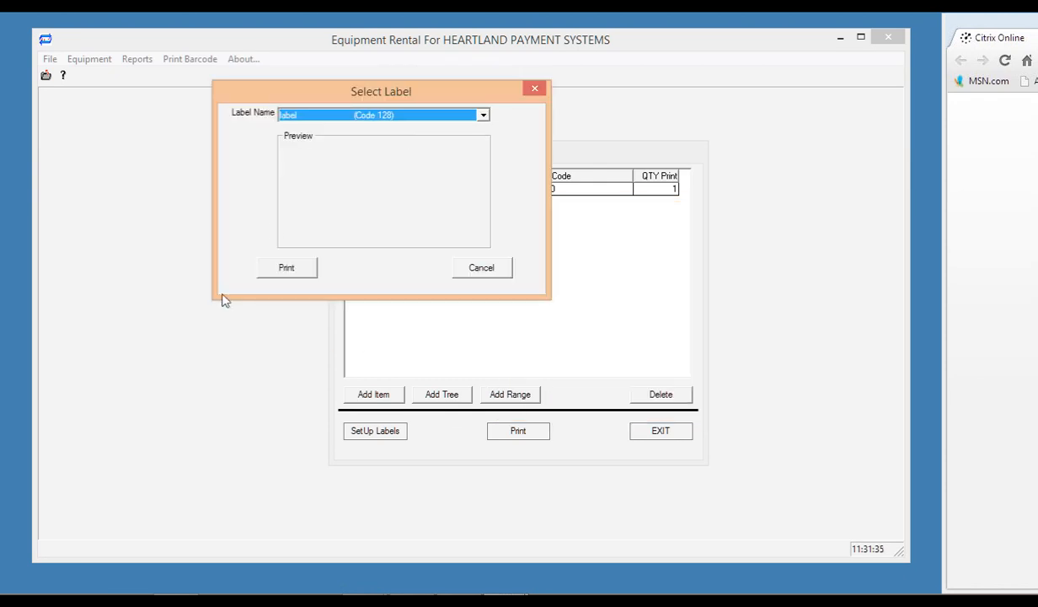
pyautogui.click(489, 269)
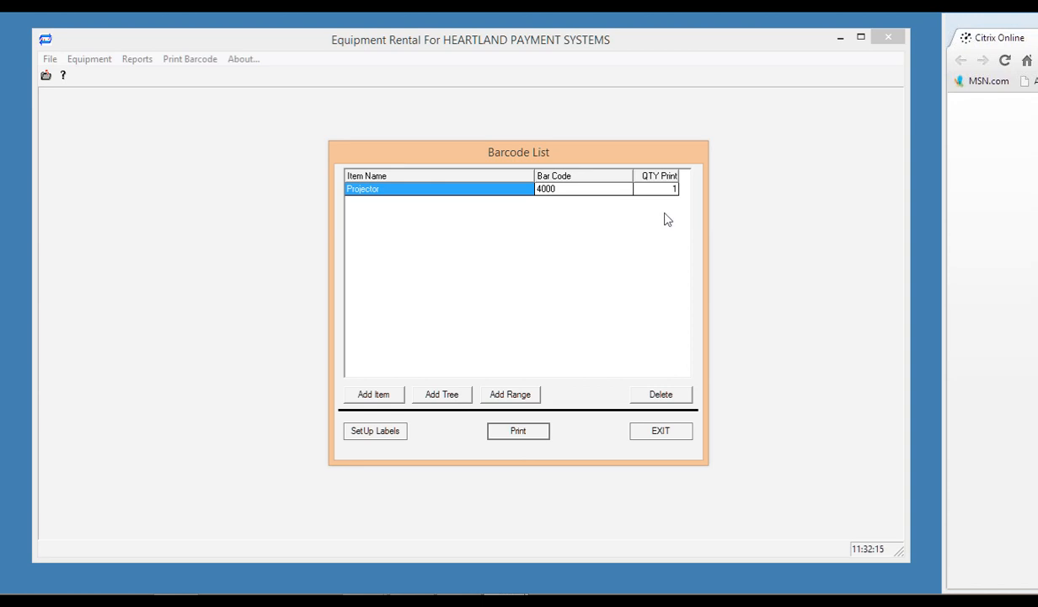
# Exit the Barcode List showing the Projector (4000) and open the Reports menu.
pyautogui.click(668, 436)
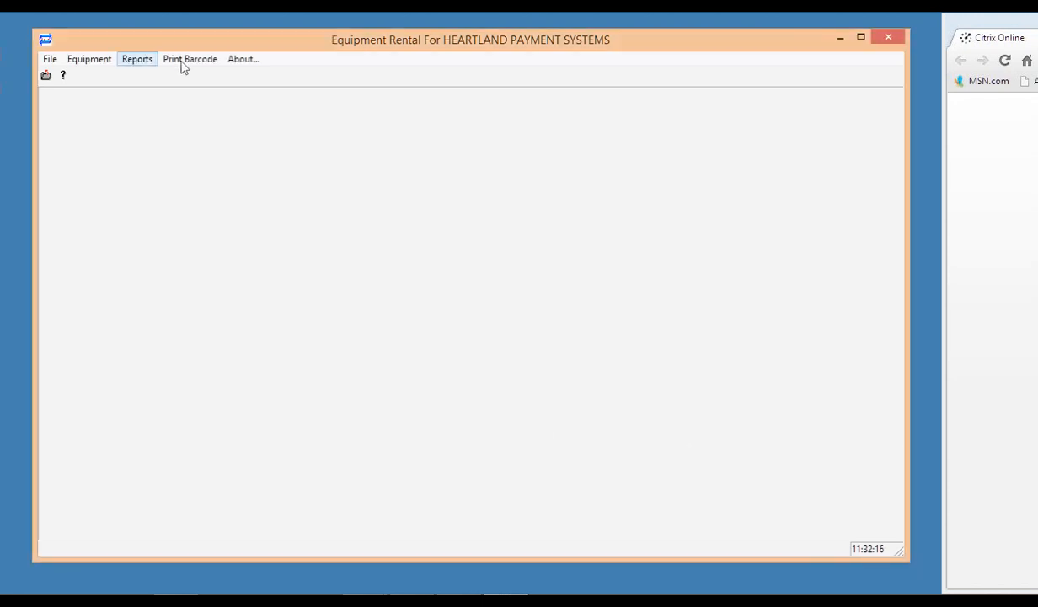
pyautogui.click(132, 61)
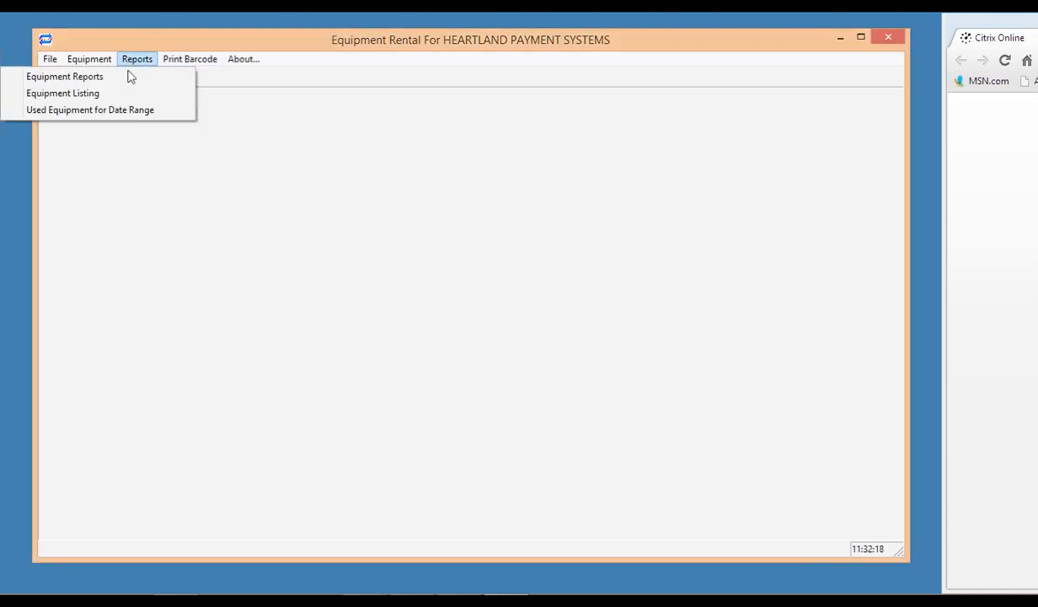
# Generate an HTML Equipment report of available equipment, review it, and close it.
pyautogui.click(116, 77)
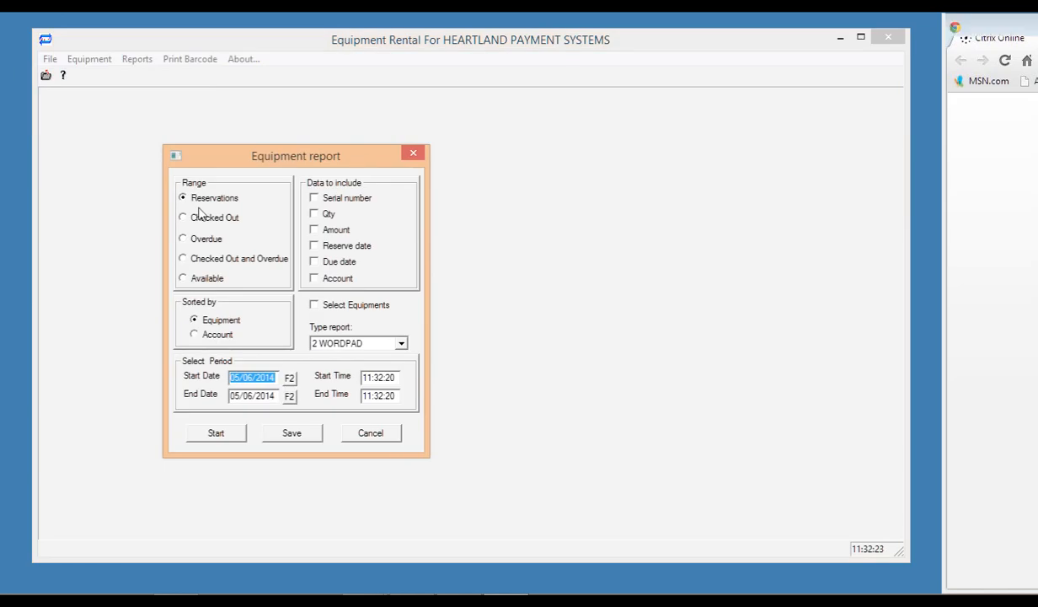
pyautogui.click(202, 277)
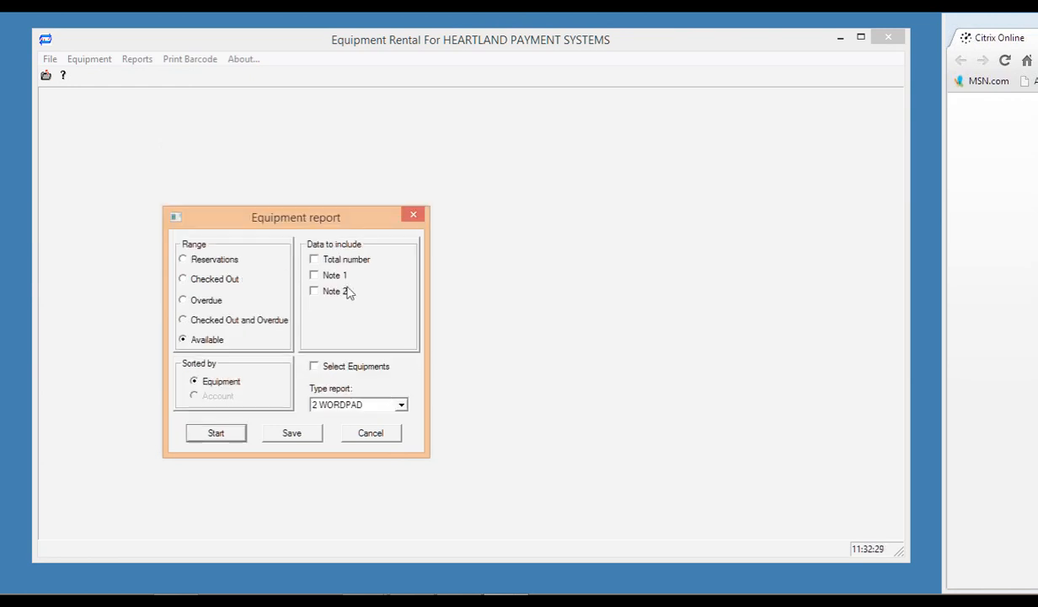
pyautogui.click(404, 407)
pyautogui.click(333, 417)
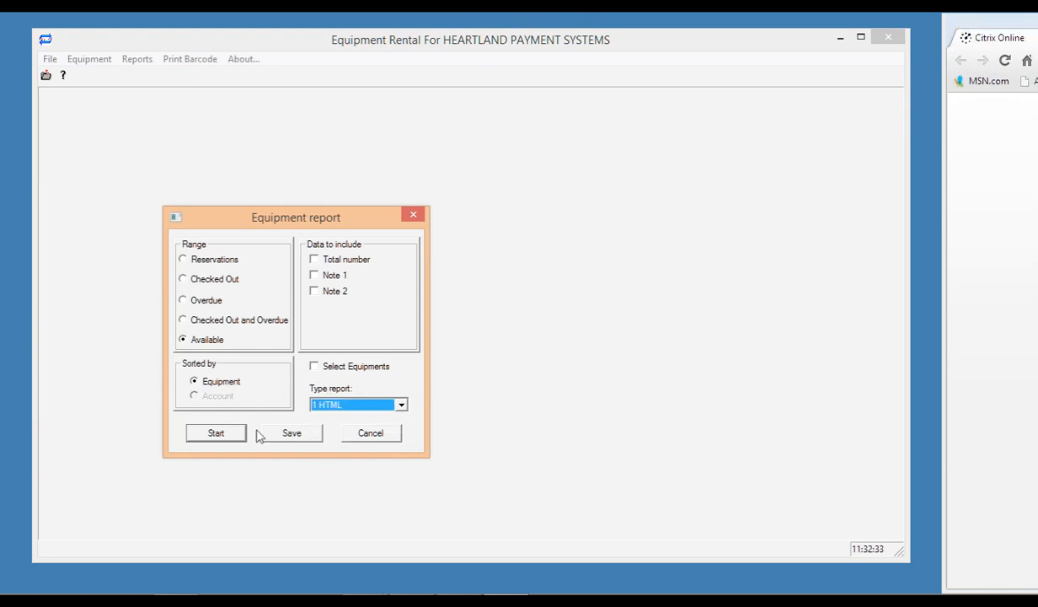
pyautogui.click(217, 433)
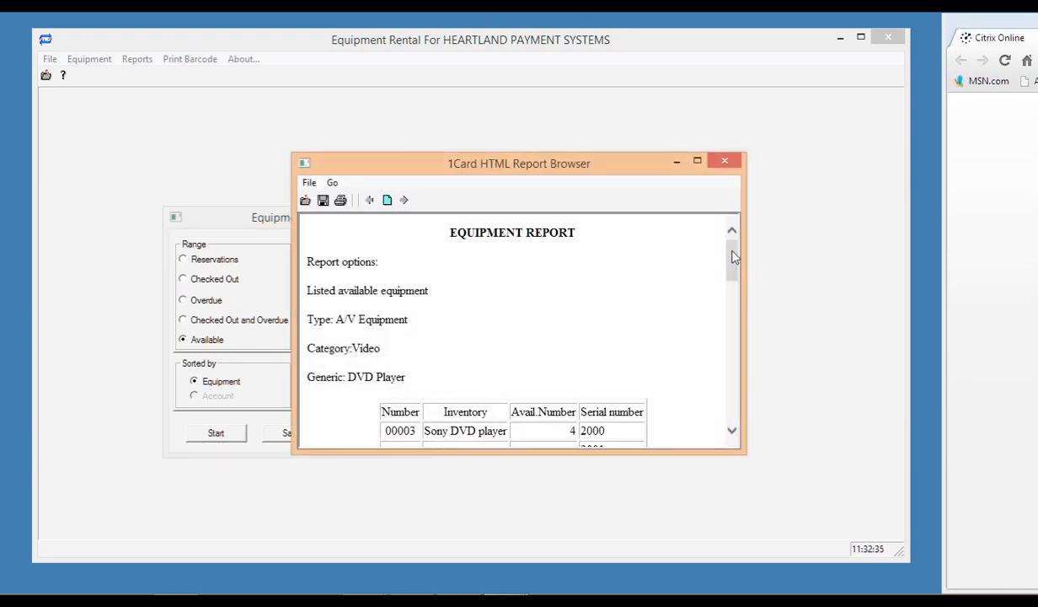
pyautogui.scroll(-10, 727, 354)
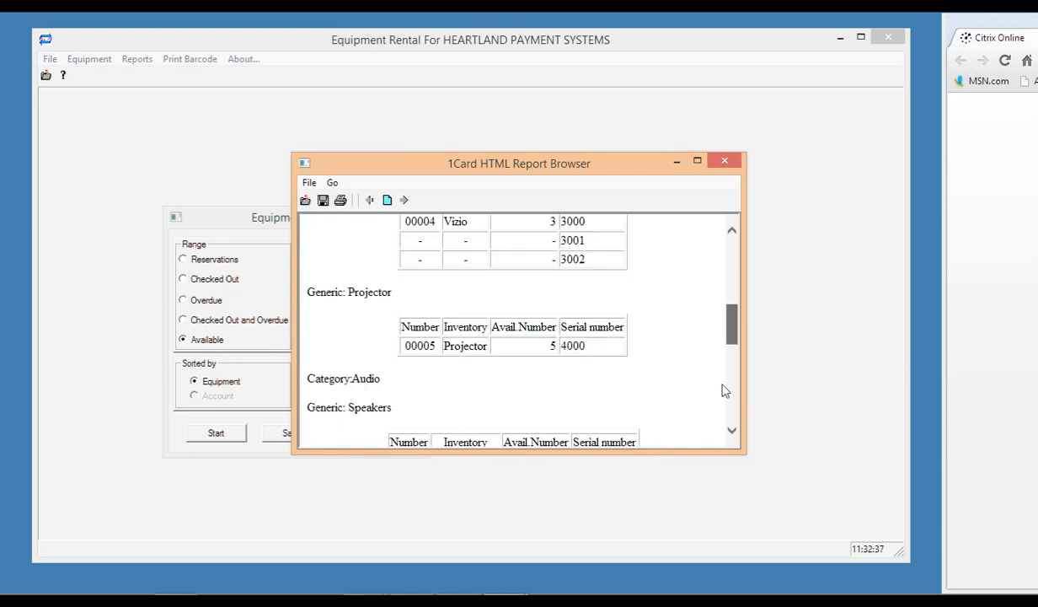
pyautogui.scroll(-2, 722, 422)
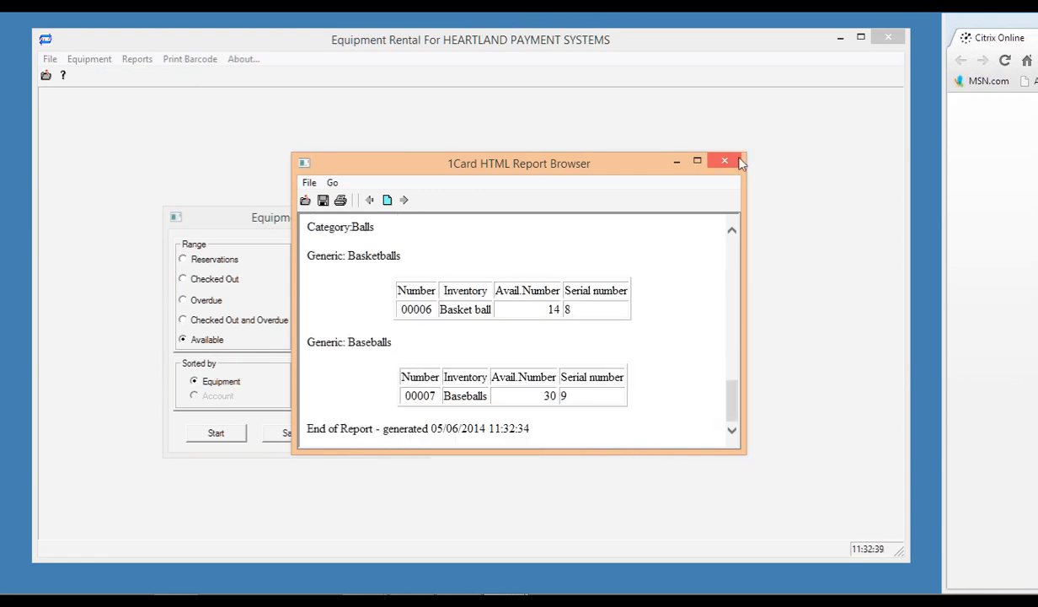
pyautogui.click(730, 160)
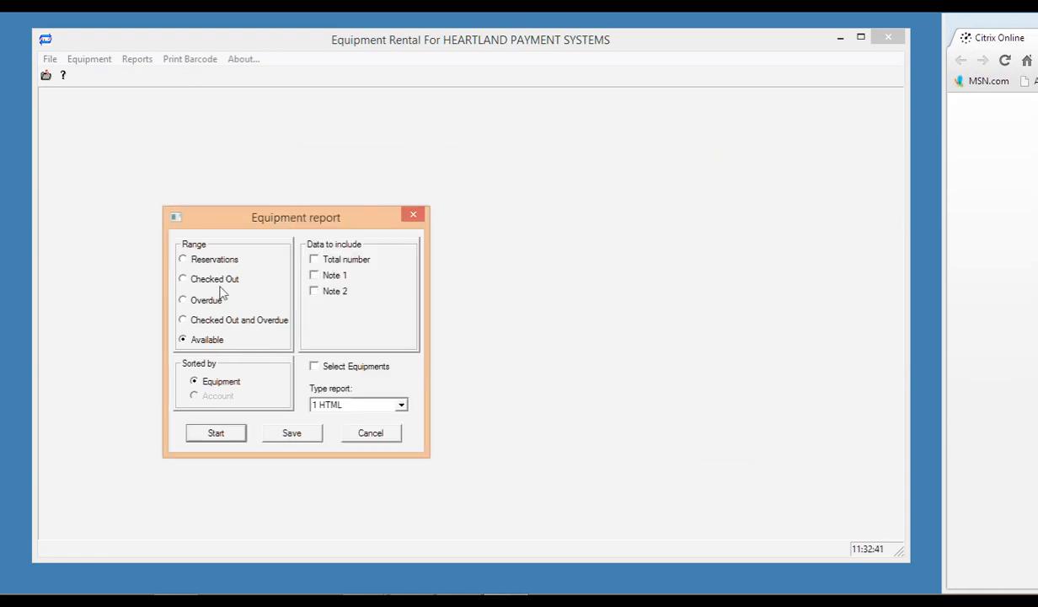
# Set up a reservations report with serial, quantity, amount, reserve date, due date and account, then cancel it.
pyautogui.click(184, 260)
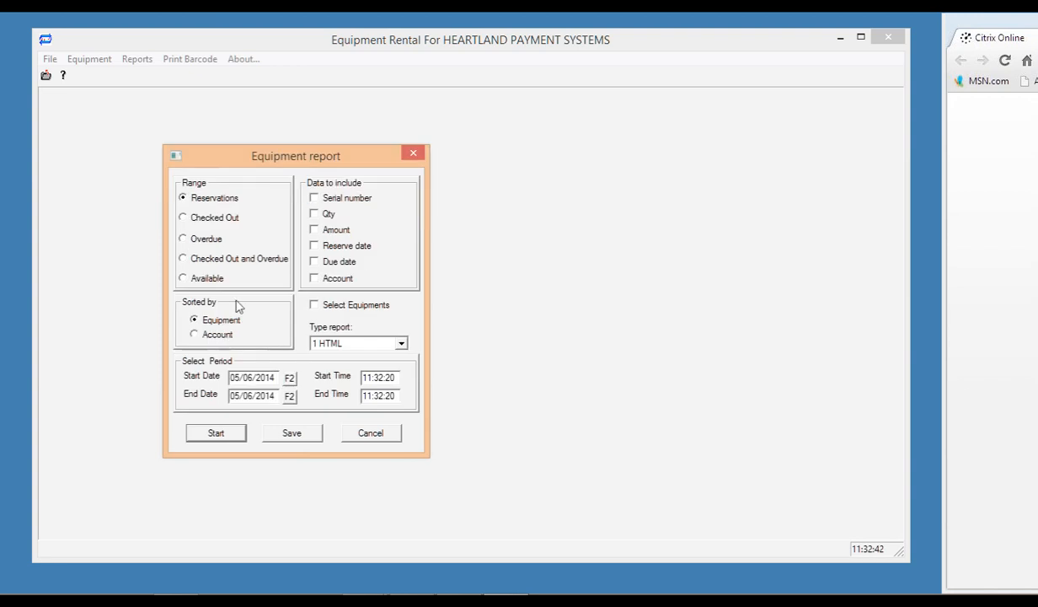
pyautogui.click(314, 198)
pyautogui.click(314, 214)
pyautogui.click(314, 229)
pyautogui.click(314, 246)
pyautogui.click(315, 261)
pyautogui.click(314, 278)
pyautogui.click(357, 432)
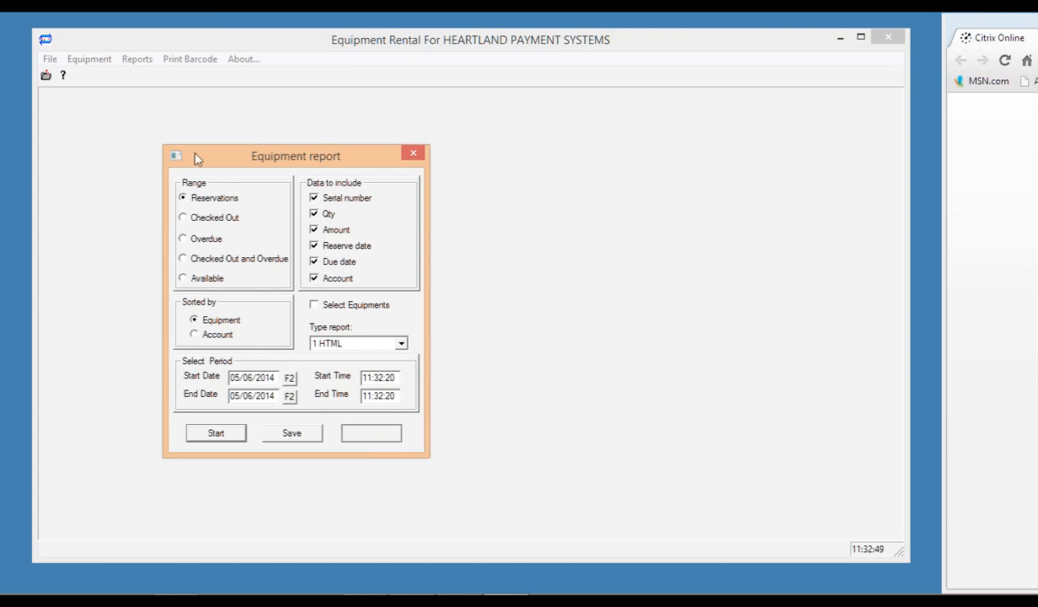
pyautogui.click(135, 61)
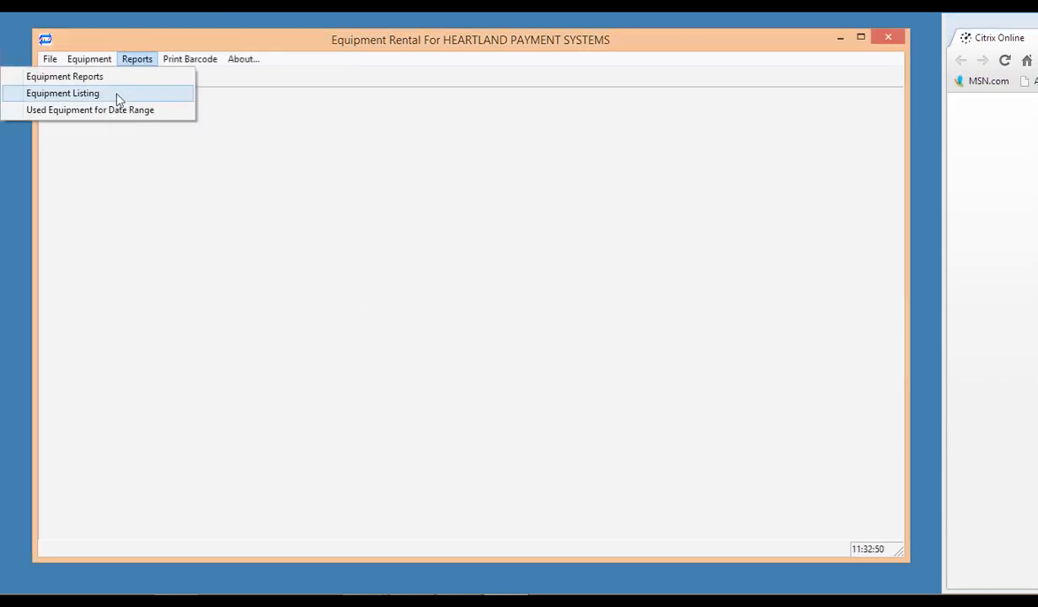
# Generate the Equipment Listing by type in WordPad, then close WordPad.
pyautogui.click(118, 99)
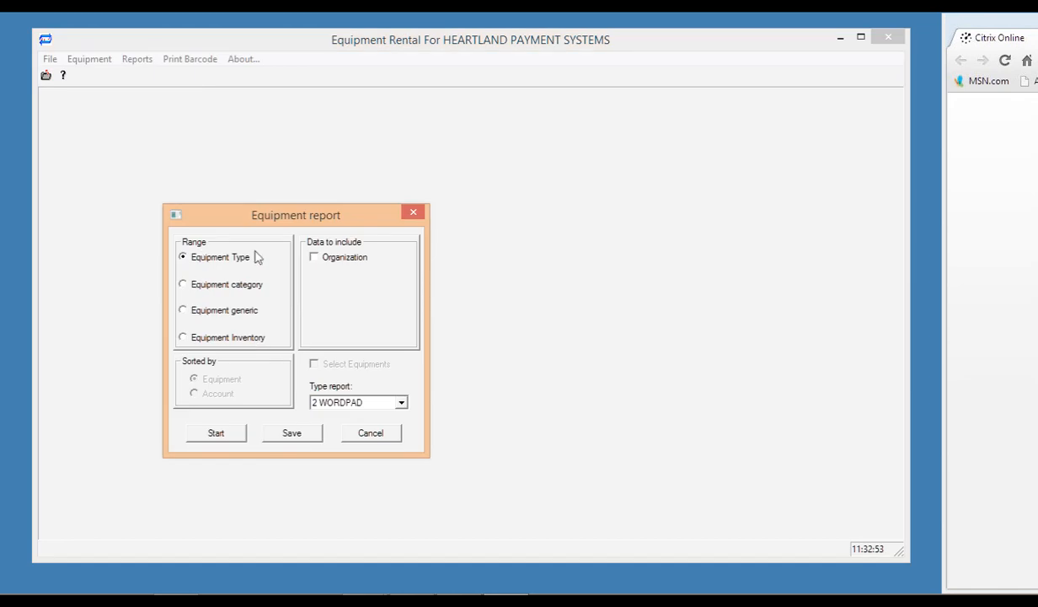
pyautogui.click(216, 433)
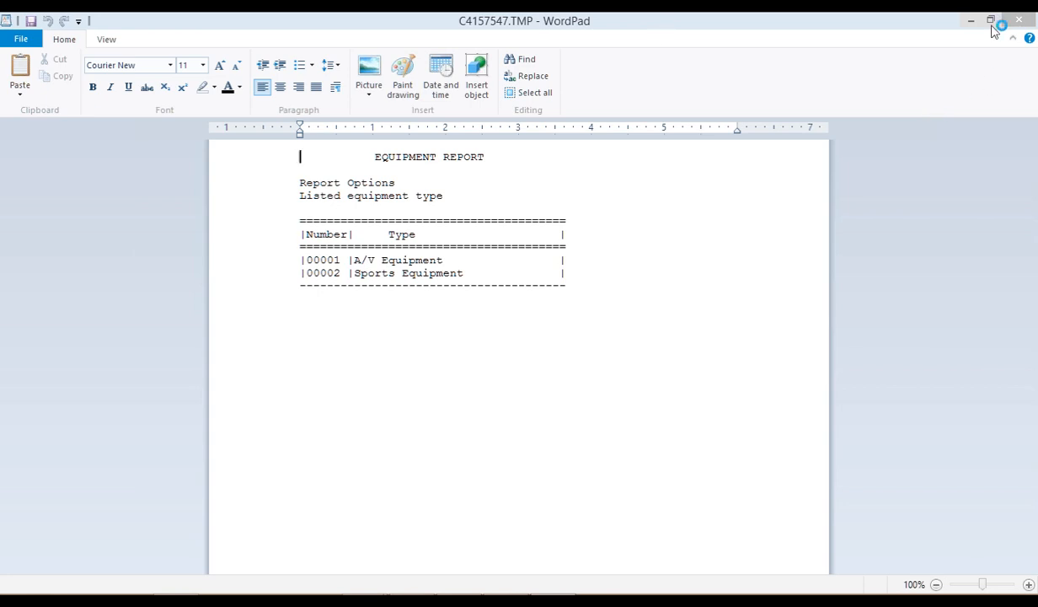
pyautogui.click(1020, 23)
pyautogui.click(1019, 23)
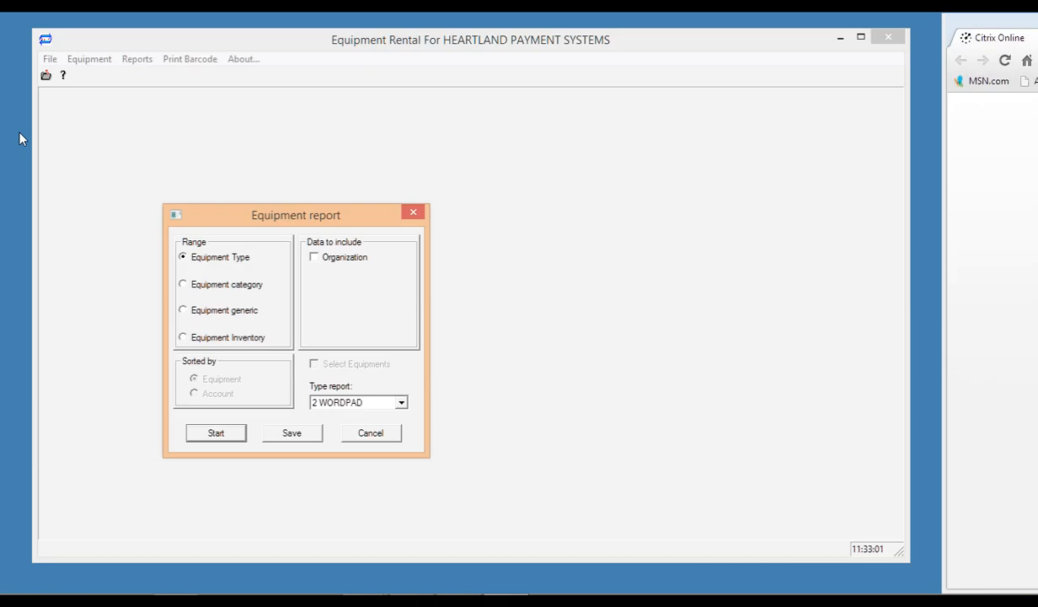
# Change the listing range through Category and Generic to Equipment Inventory.
pyautogui.click(187, 286)
pyautogui.click(185, 311)
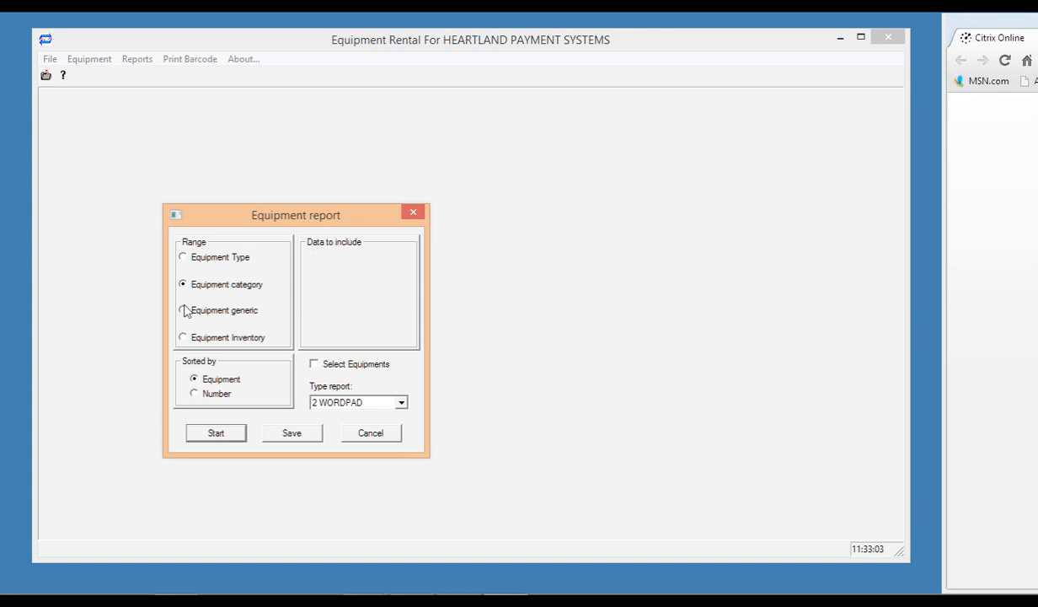
pyautogui.click(185, 337)
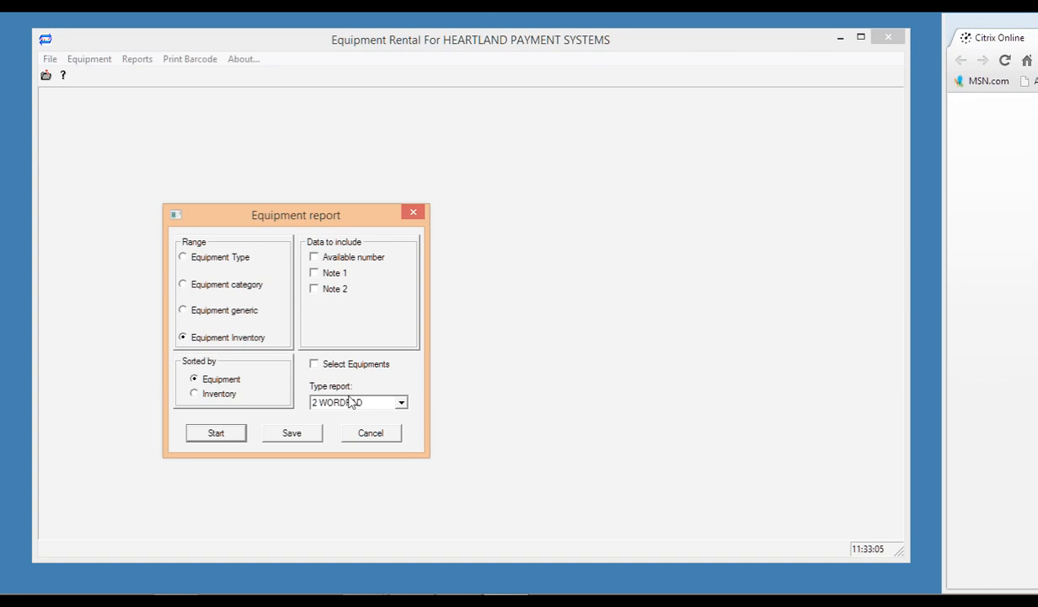
# Include available numbers, output as HTML, and limit the inventory listing to specific equipment.
pyautogui.click(314, 257)
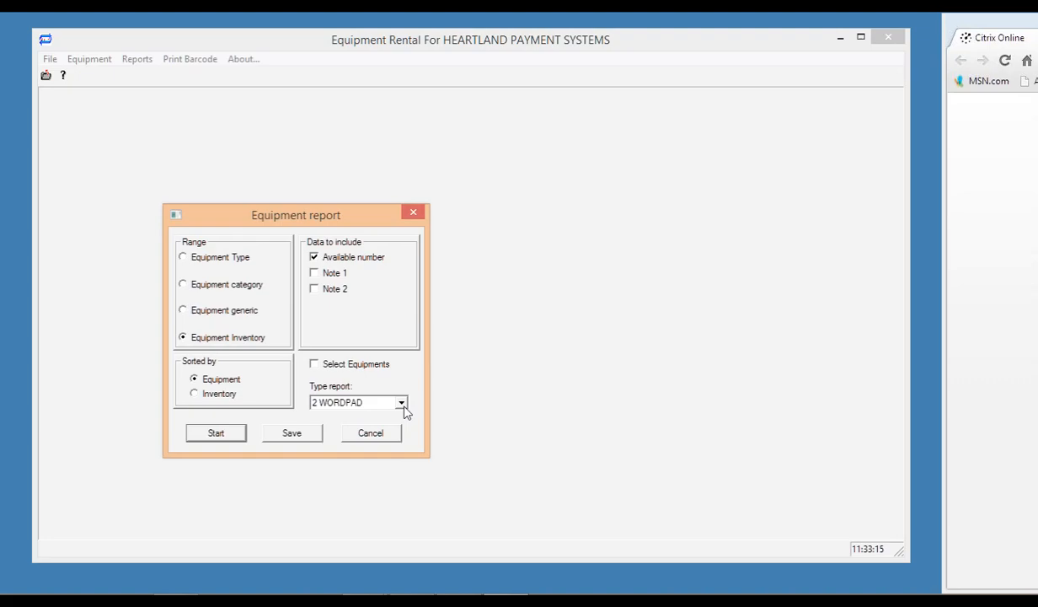
pyautogui.click(401, 402)
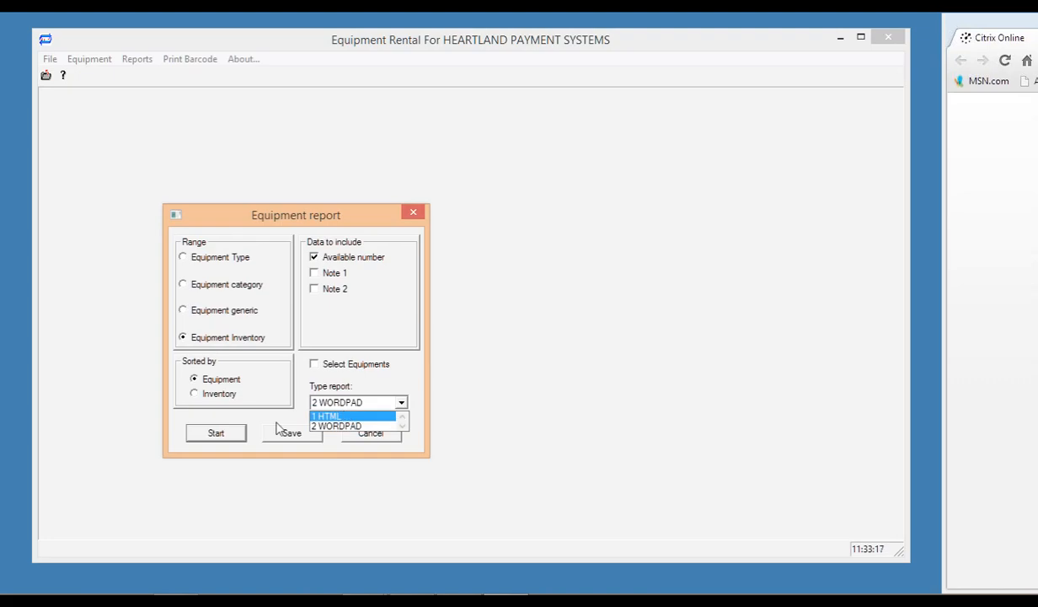
pyautogui.click(354, 416)
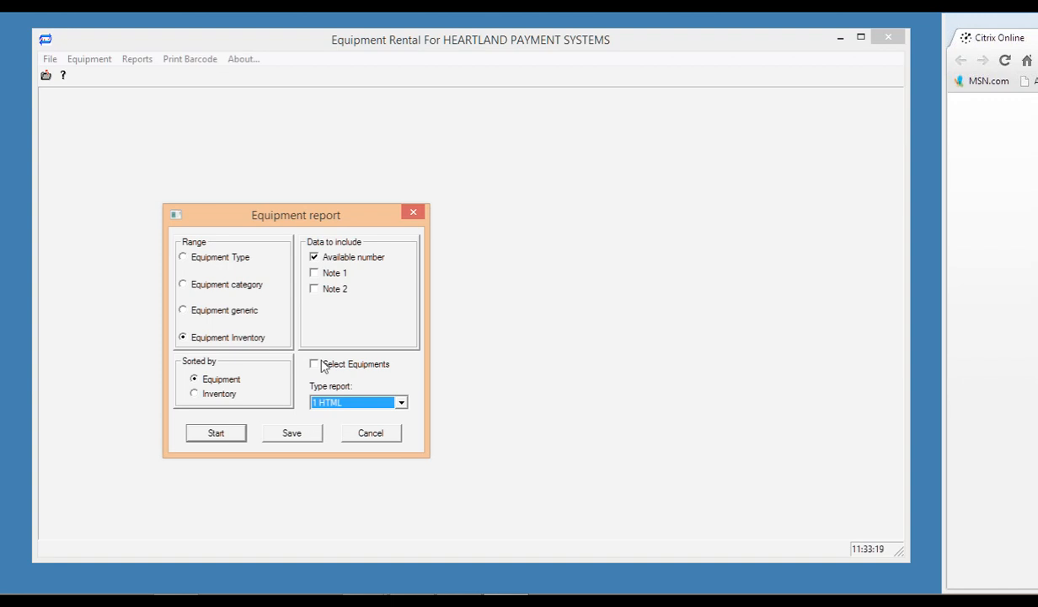
pyautogui.click(314, 364)
pyautogui.click(220, 433)
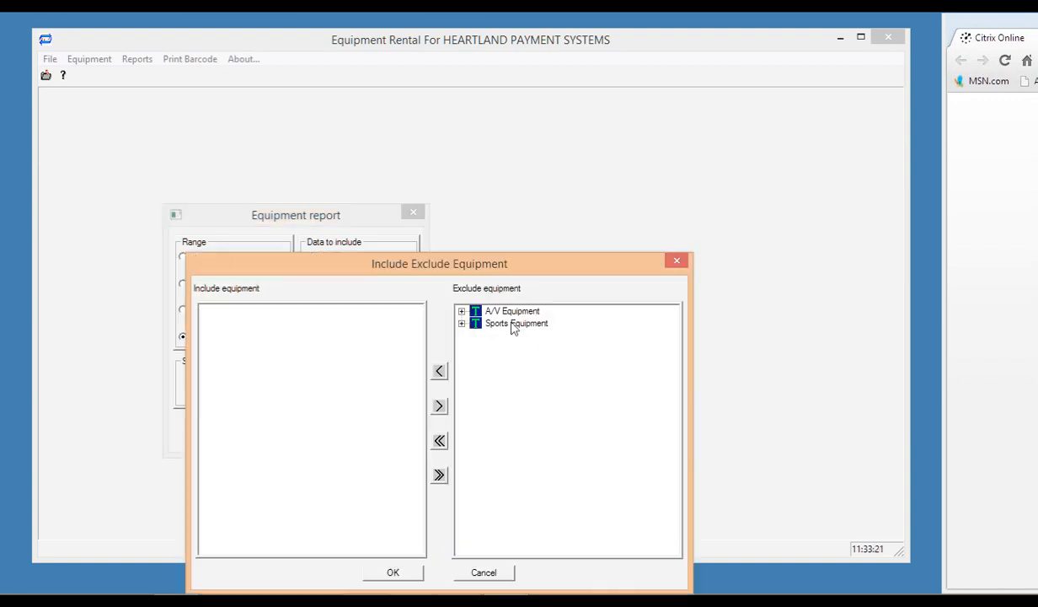
# Choose the Sony DVD player under A/V Equipment > Video > DVD Player and run the report.
pyautogui.click(461, 312)
pyautogui.click(476, 324)
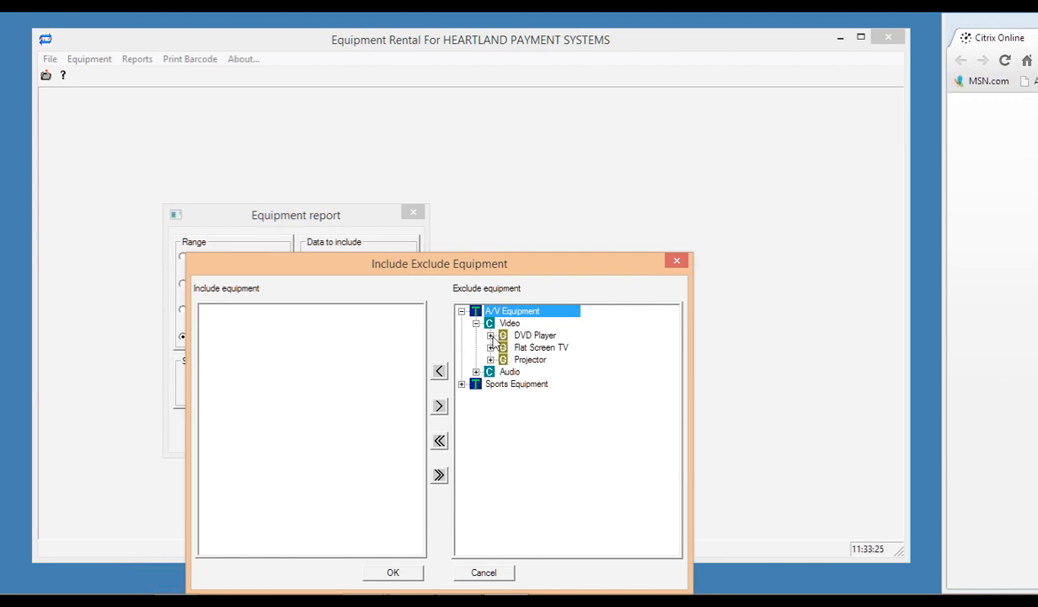
pyautogui.click(491, 335)
pyautogui.click(531, 336)
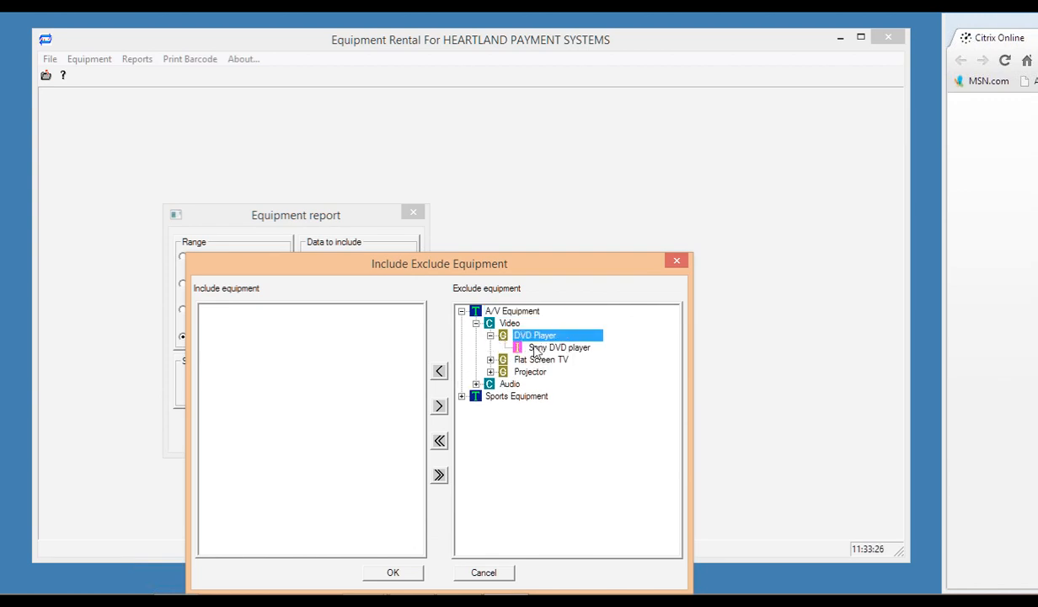
pyautogui.click(556, 347)
pyautogui.click(439, 372)
pyautogui.click(396, 575)
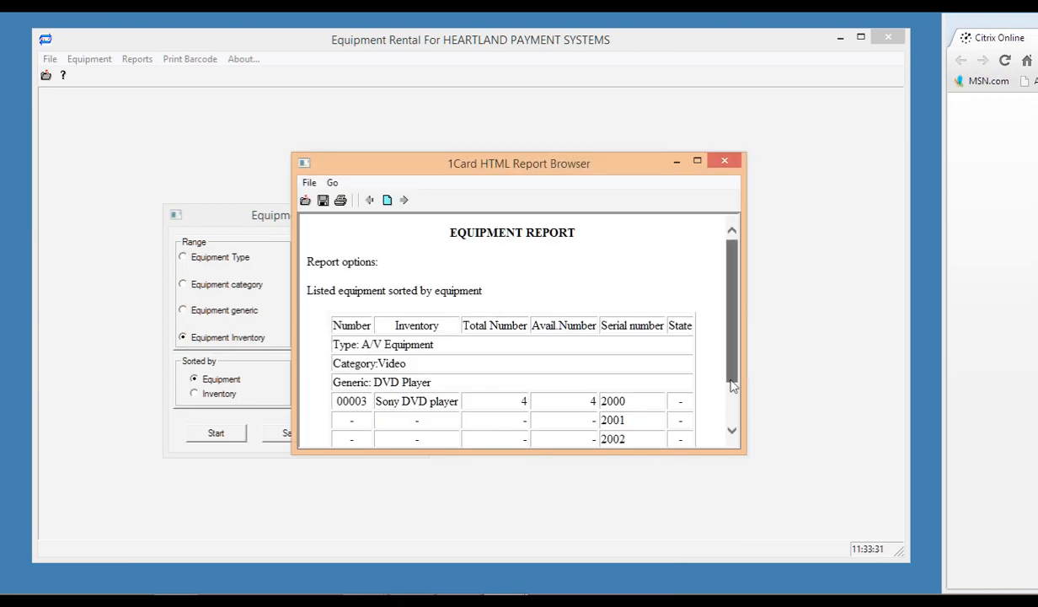
# Review and close the inventory report, cancel the Equipment report dialog, and open Reports.
pyautogui.scroll(-2, 730, 248)
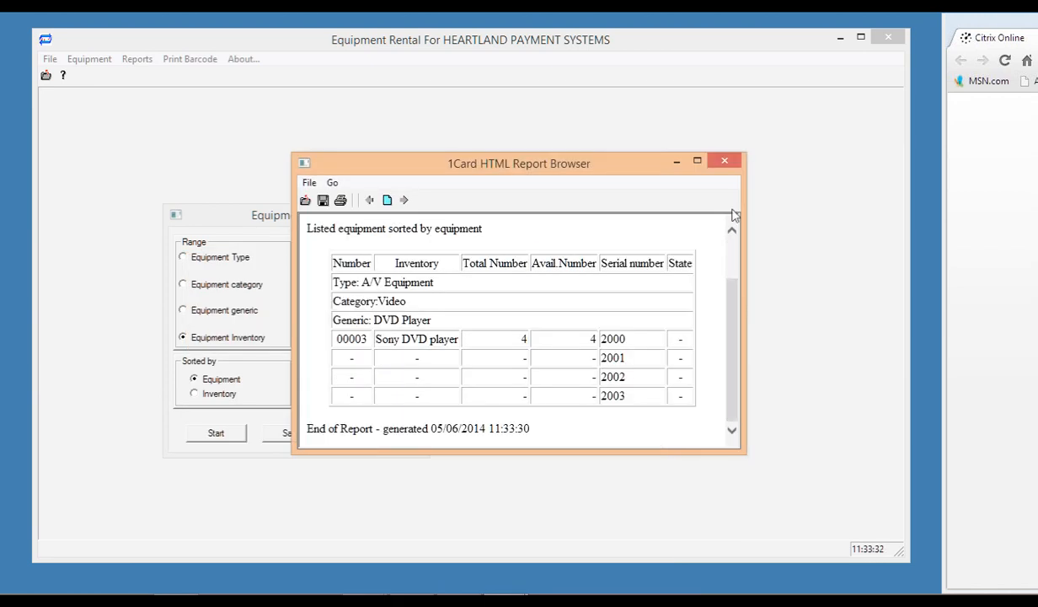
pyautogui.click(724, 164)
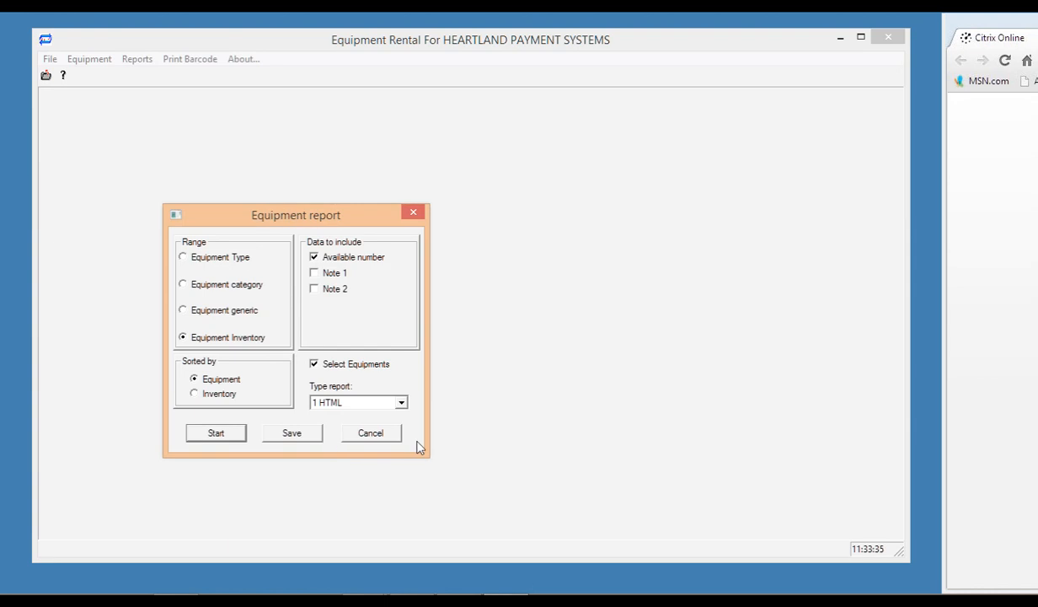
pyautogui.click(371, 433)
pyautogui.click(142, 60)
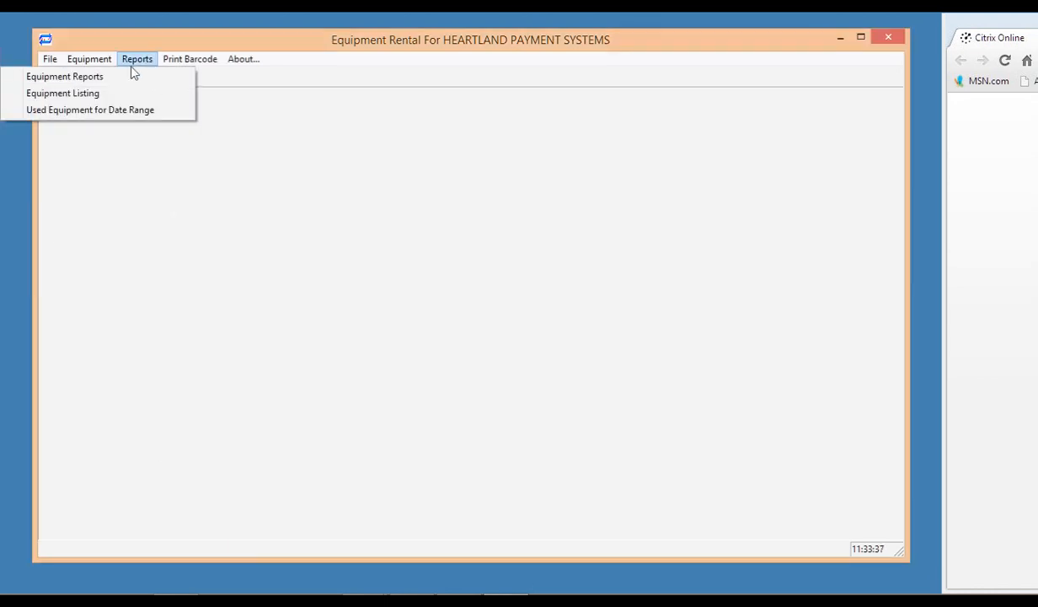
# Set the used-equipment report end date to 06/06/2014, including serial numbers and due date/time.
pyautogui.click(109, 112)
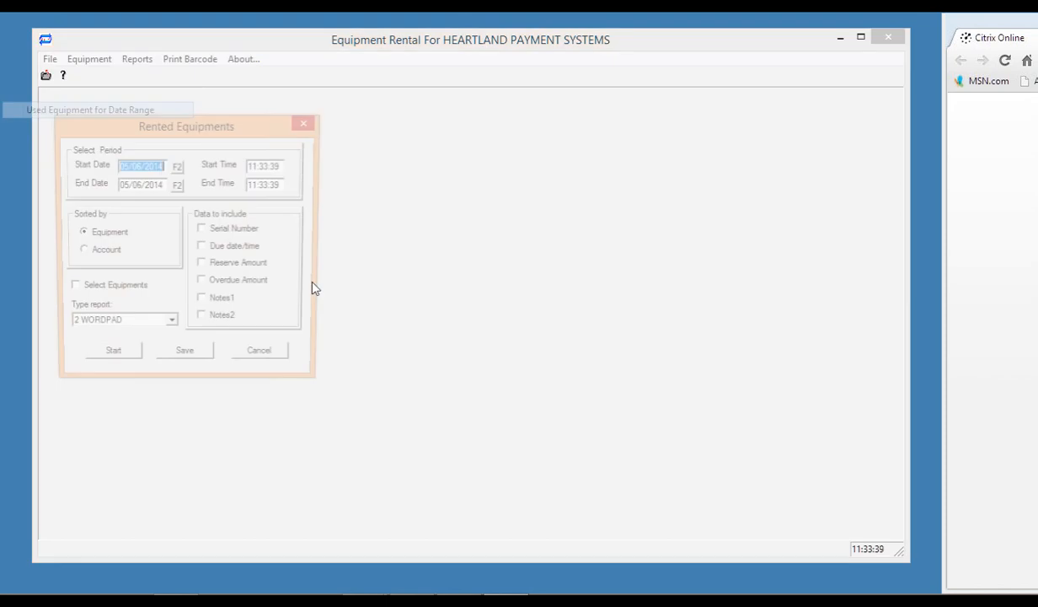
pyautogui.click(176, 185)
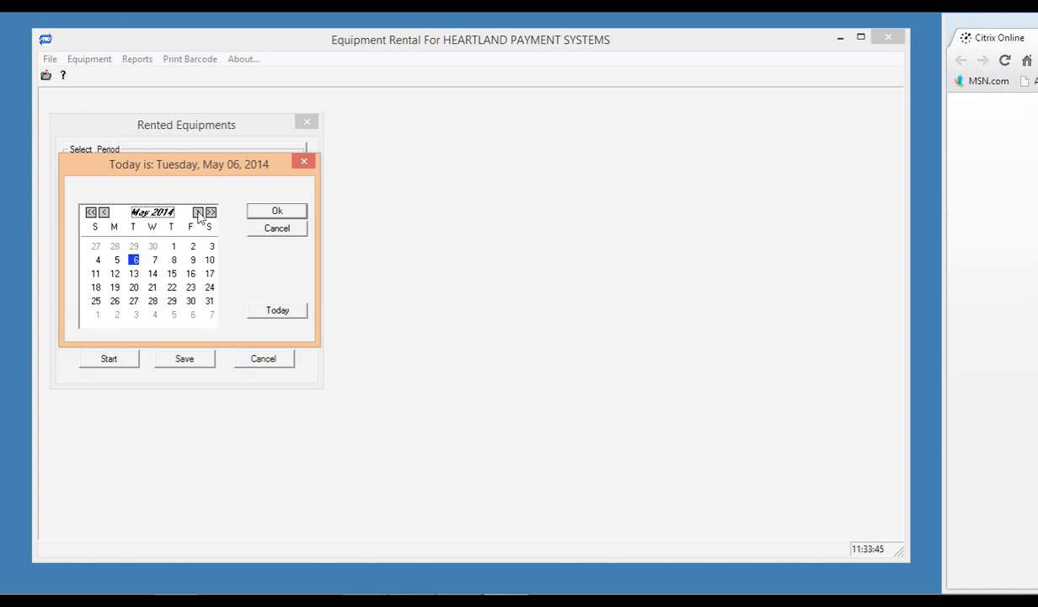
pyautogui.click(198, 211)
pyautogui.click(291, 211)
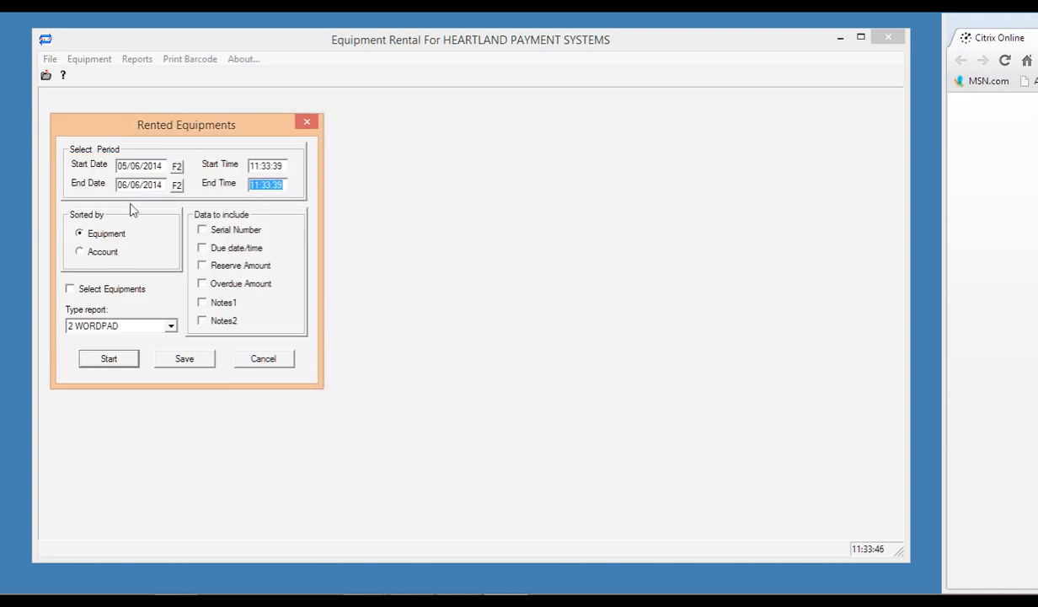
pyautogui.click(202, 229)
pyautogui.click(203, 248)
# Generate the usage report as 1 HTML, then close it and the Rented Equipments settings.
pyautogui.click(137, 328)
pyautogui.click(130, 336)
pyautogui.click(133, 358)
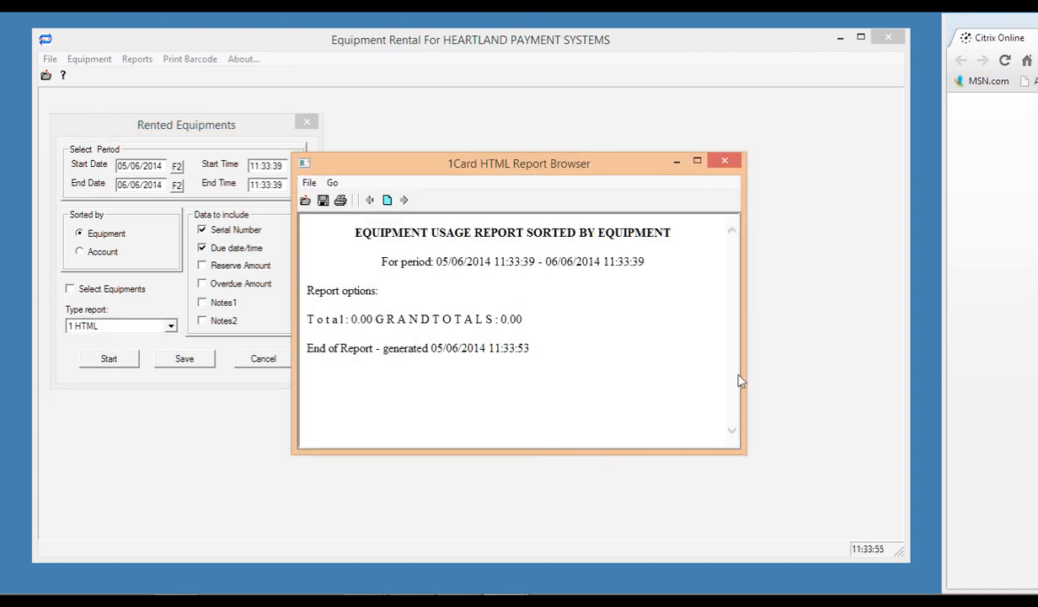
pyautogui.click(726, 163)
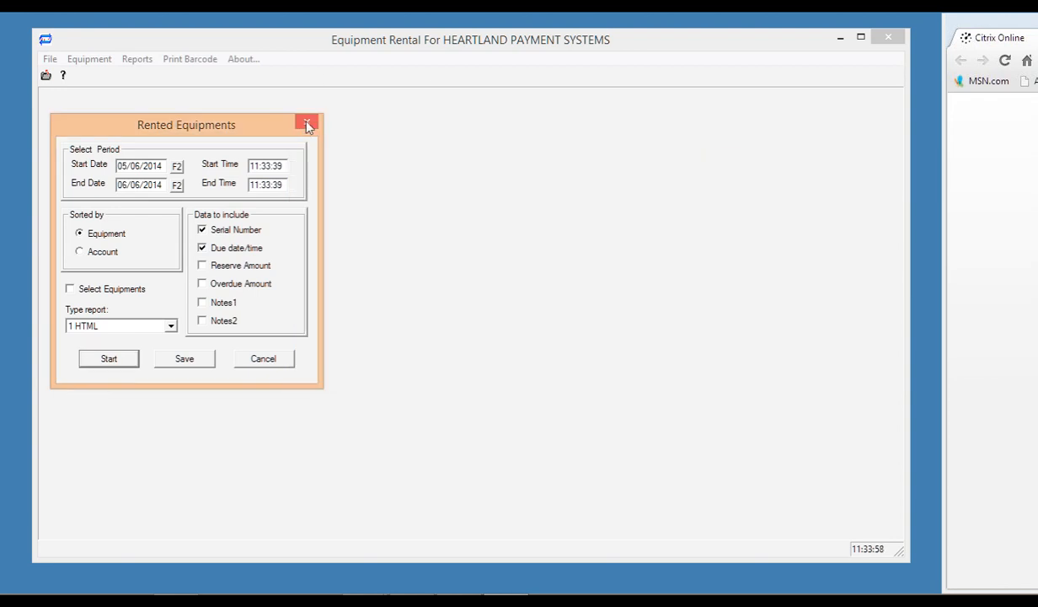
pyautogui.click(308, 125)
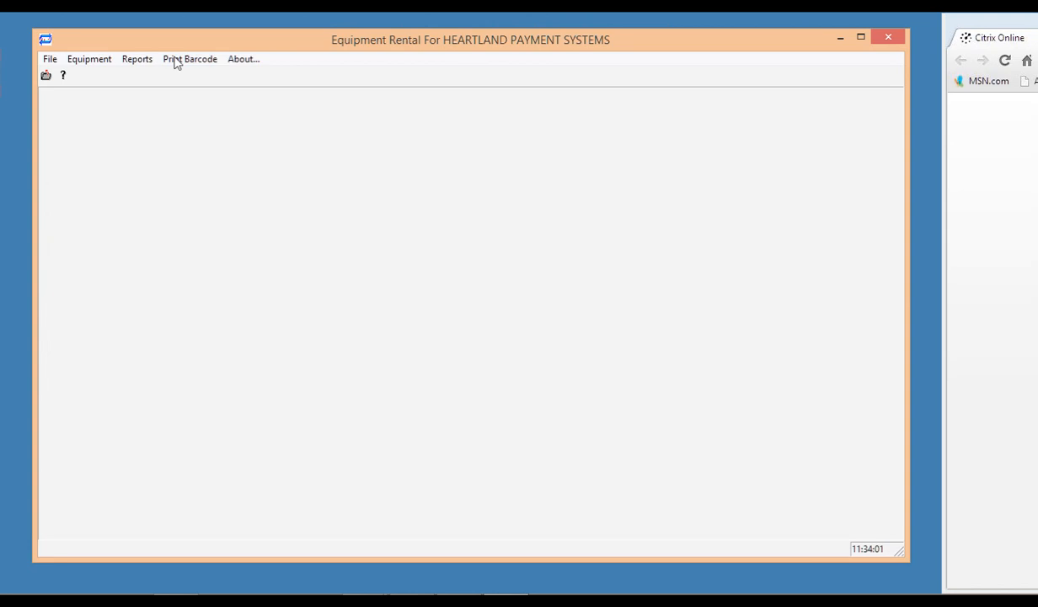
pyautogui.click(49, 61)
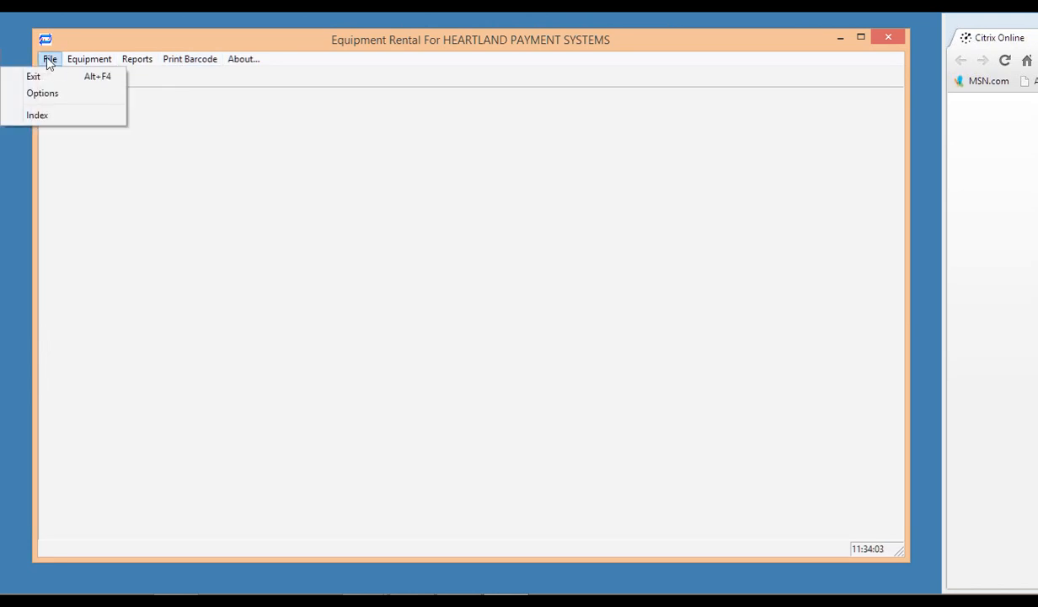
pyautogui.click(73, 94)
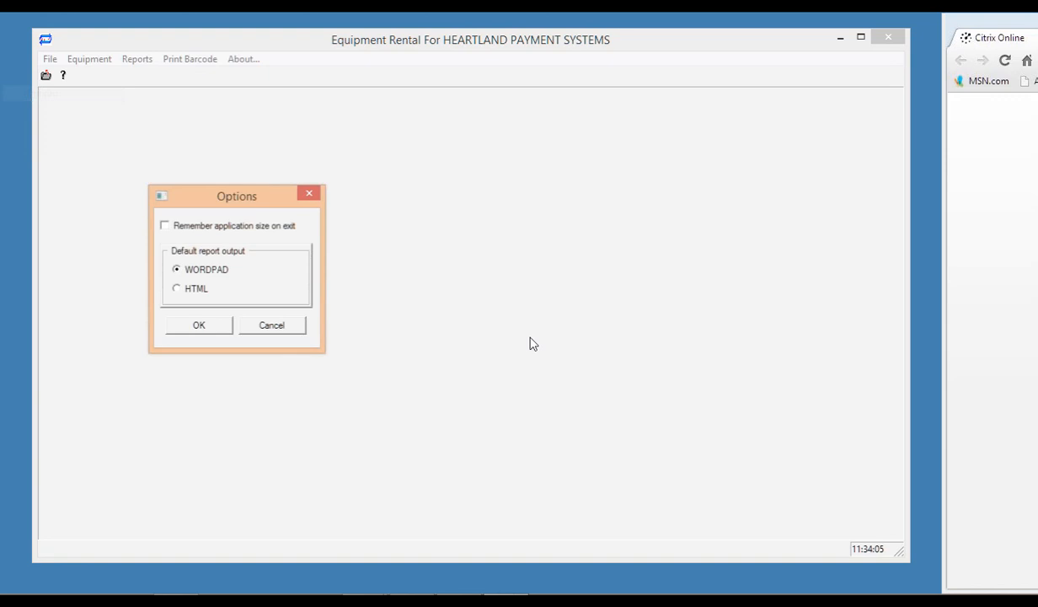
pyautogui.press('Escape')
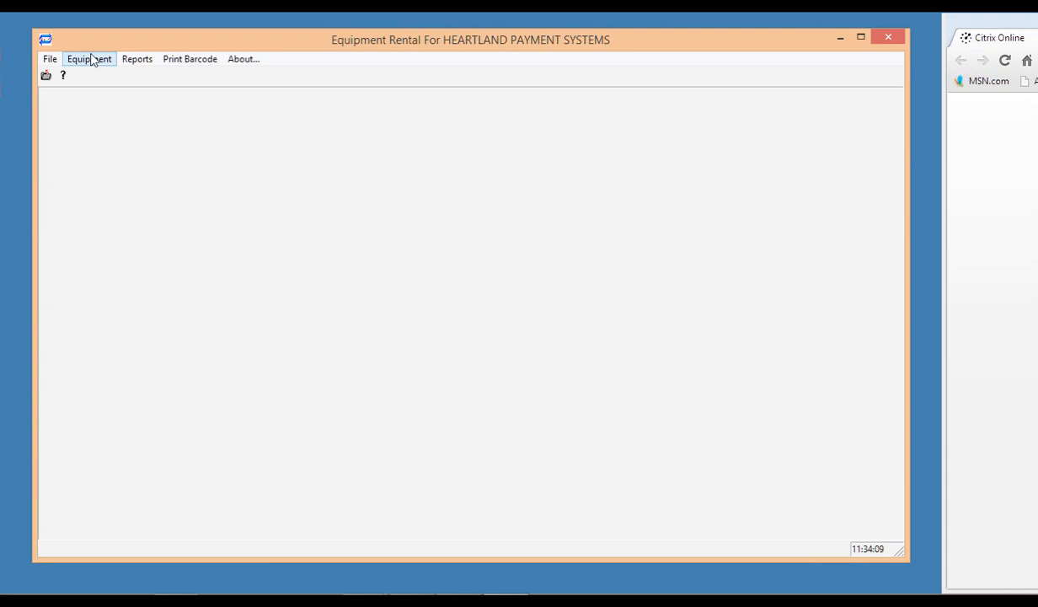
# Enter the sender e-mail address, subject 'return your item' and body '(1) (2)' for overdue mail.
pyautogui.click(92, 61)
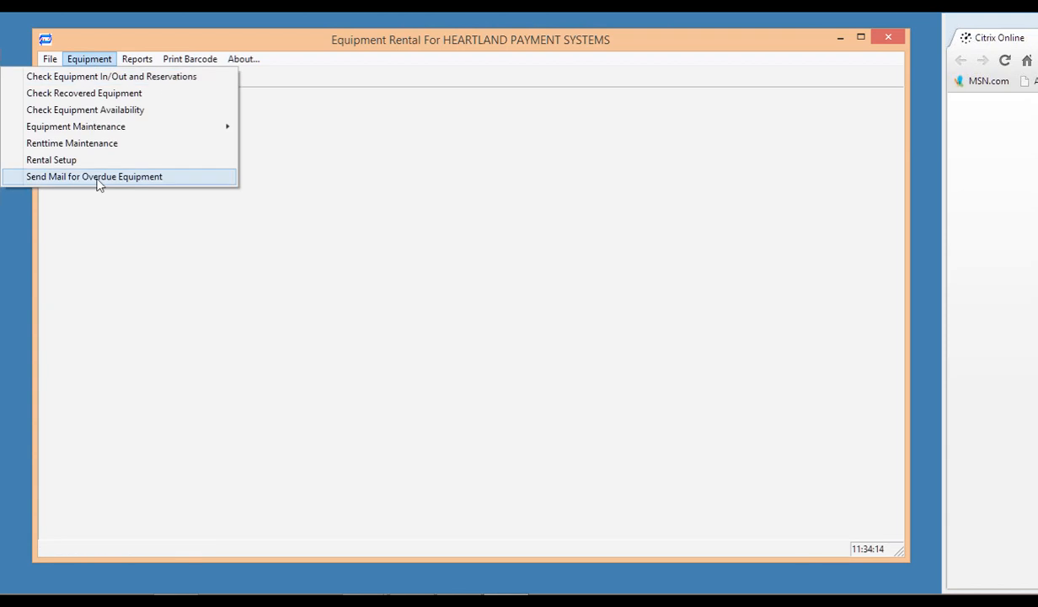
pyautogui.click(97, 177)
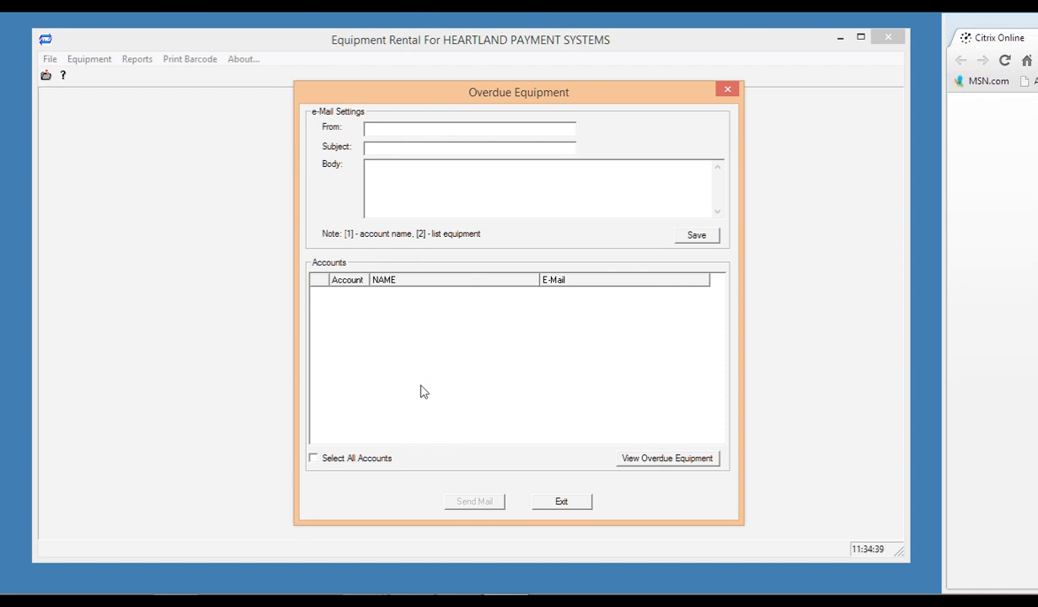
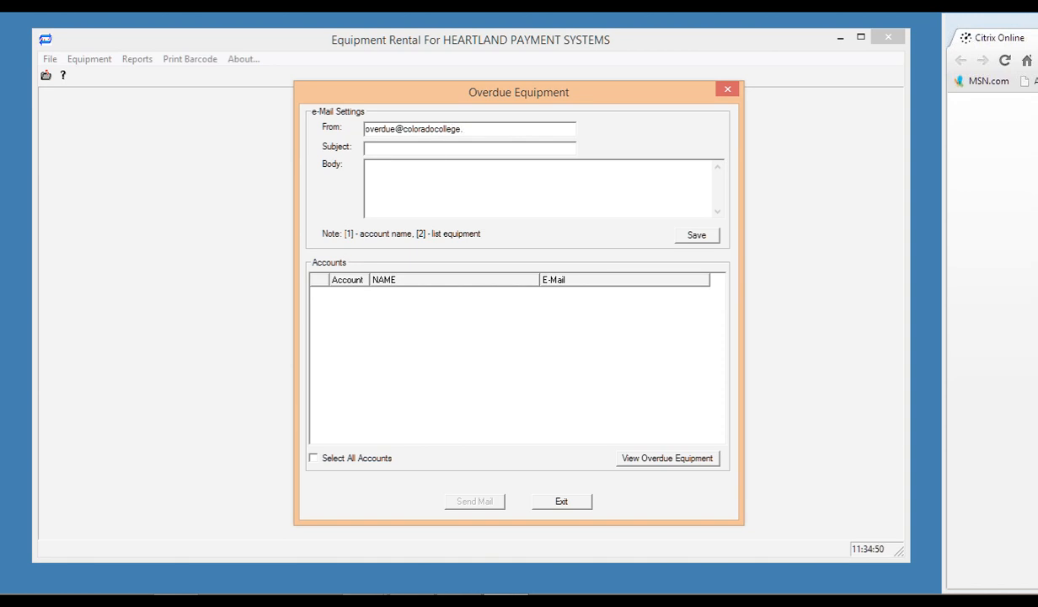
pyautogui.click(426, 150)
pyautogui.write('return your item')
pyautogui.click(412, 173)
pyautogui.click(410, 174)
pyautogui.write('(1) (')
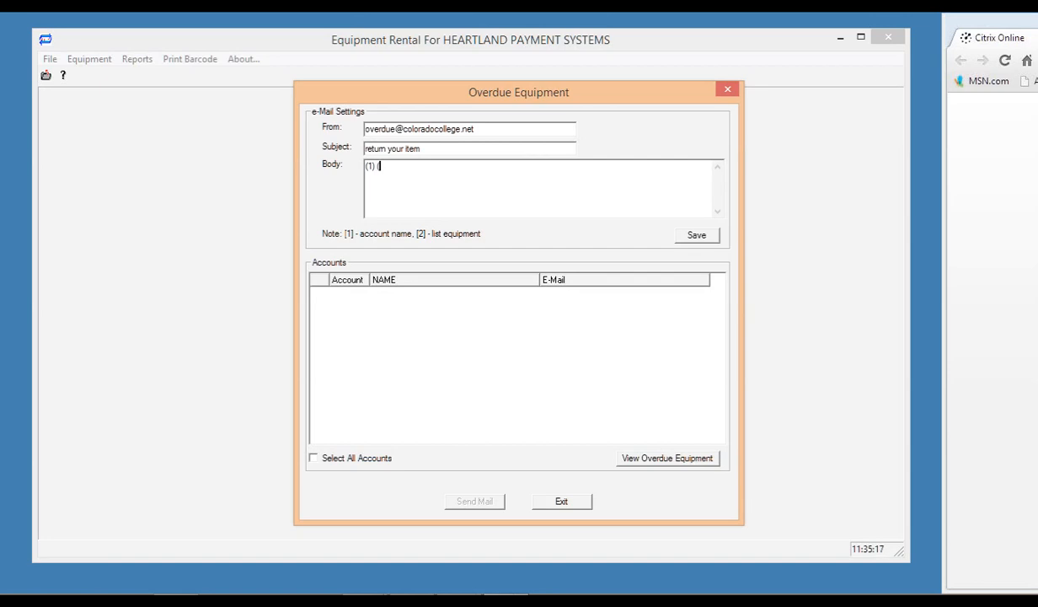
pyautogui.write('2)')
# List overdue accounts, select all accounts, save the settings, and close the mailer.
pyautogui.click(664, 460)
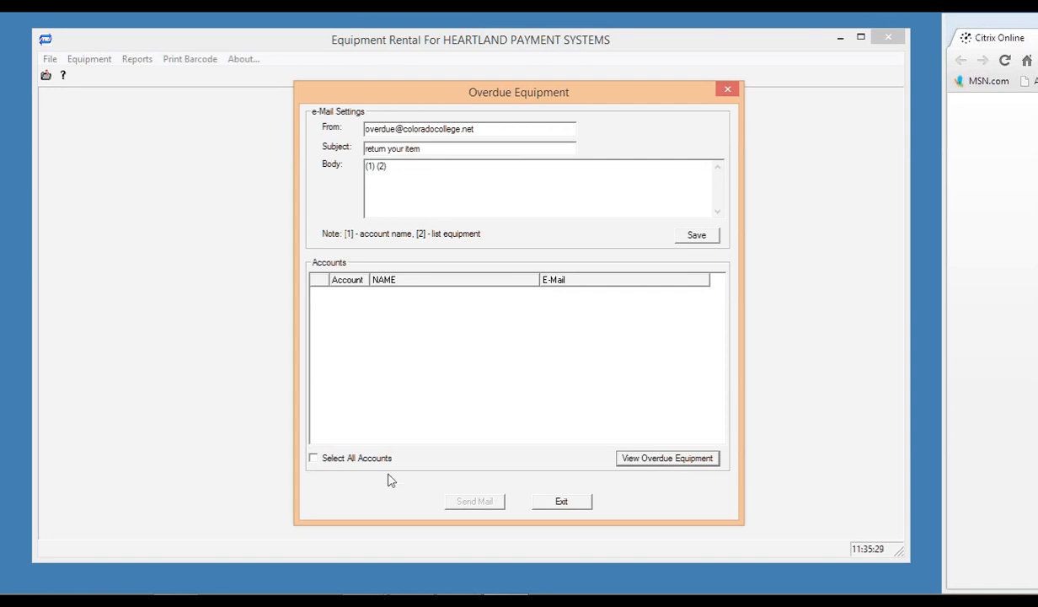
pyautogui.click(317, 463)
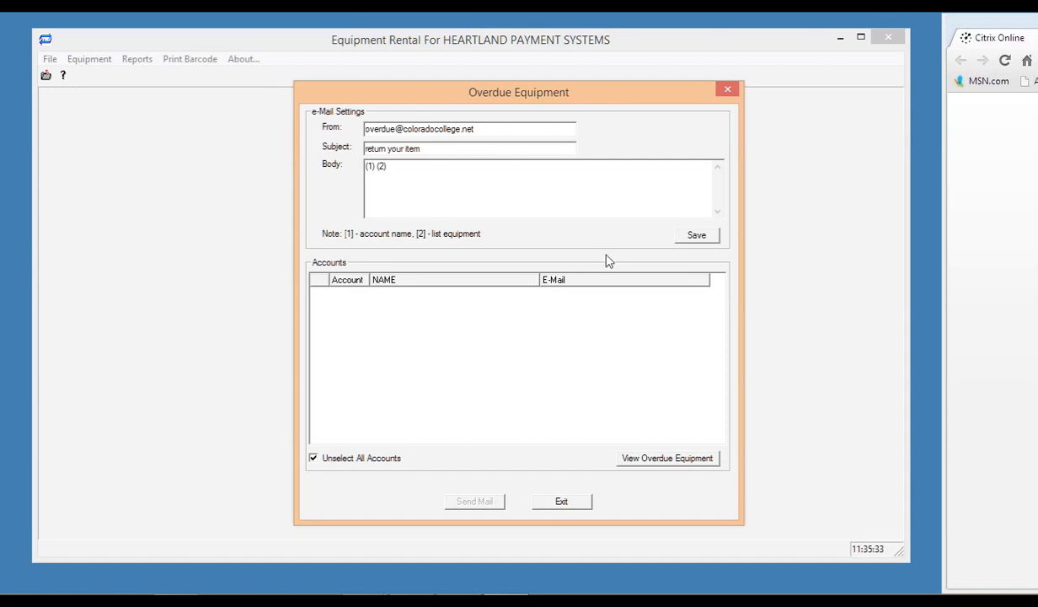
pyautogui.click(695, 238)
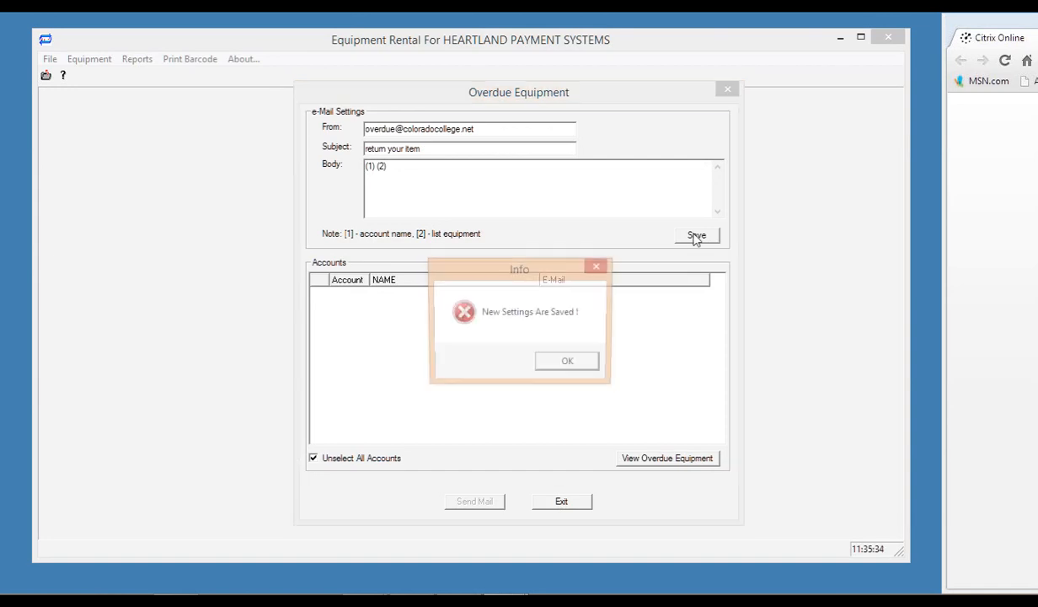
pyautogui.click(570, 364)
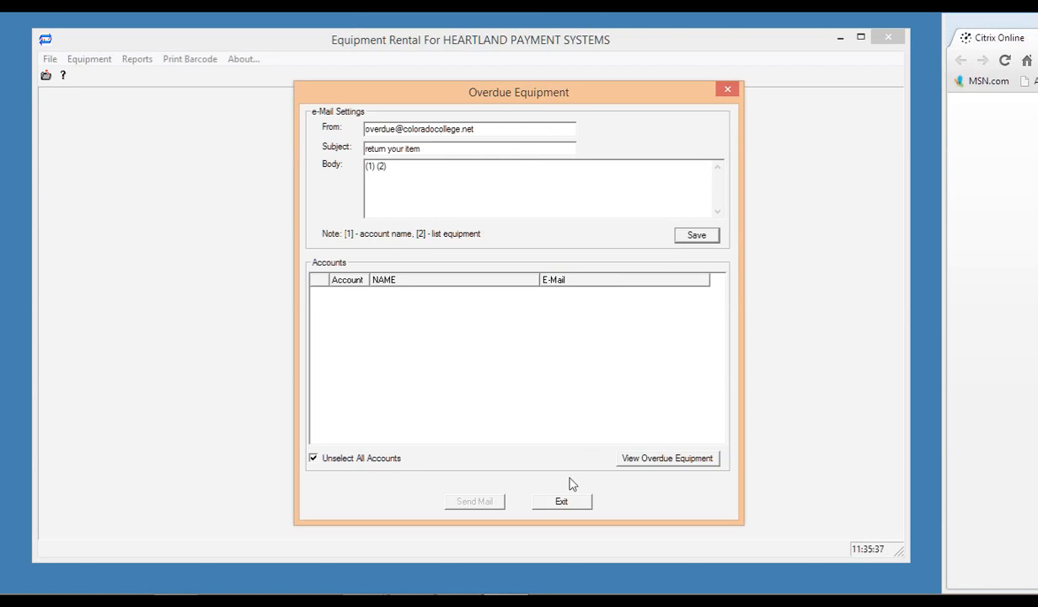
pyautogui.click(561, 503)
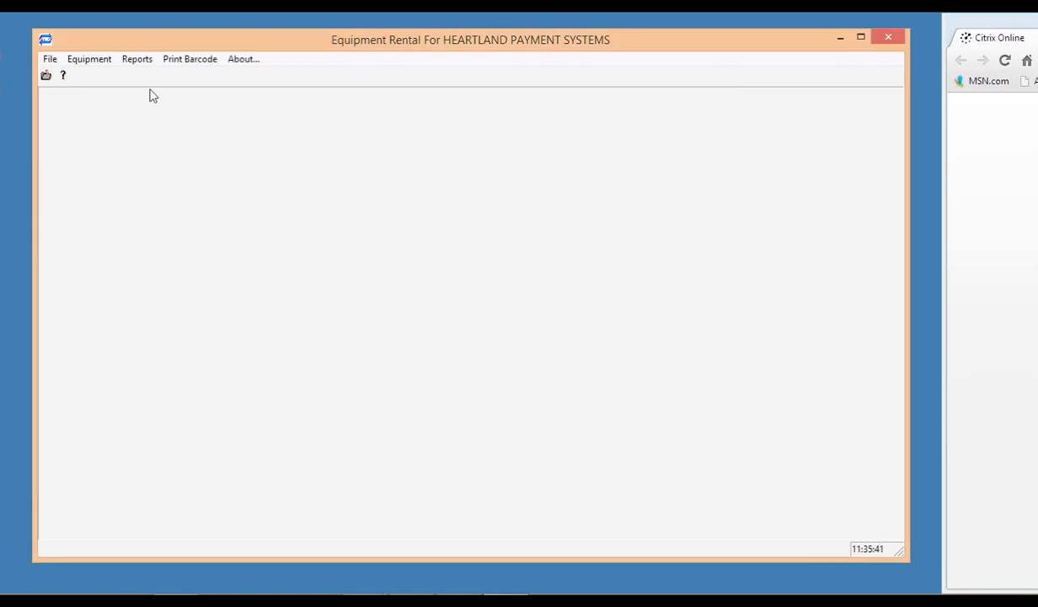
# Reopen Send Mail for Overdue Equipment to confirm the settings, exit it, and minimise Equipment Rental.
pyautogui.click(88, 61)
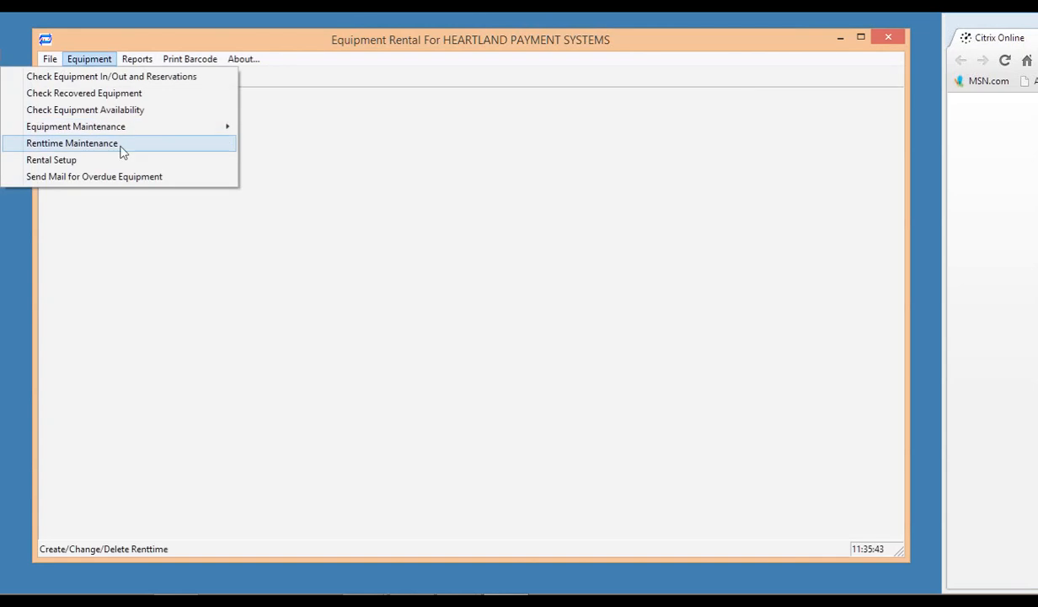
pyautogui.click(118, 178)
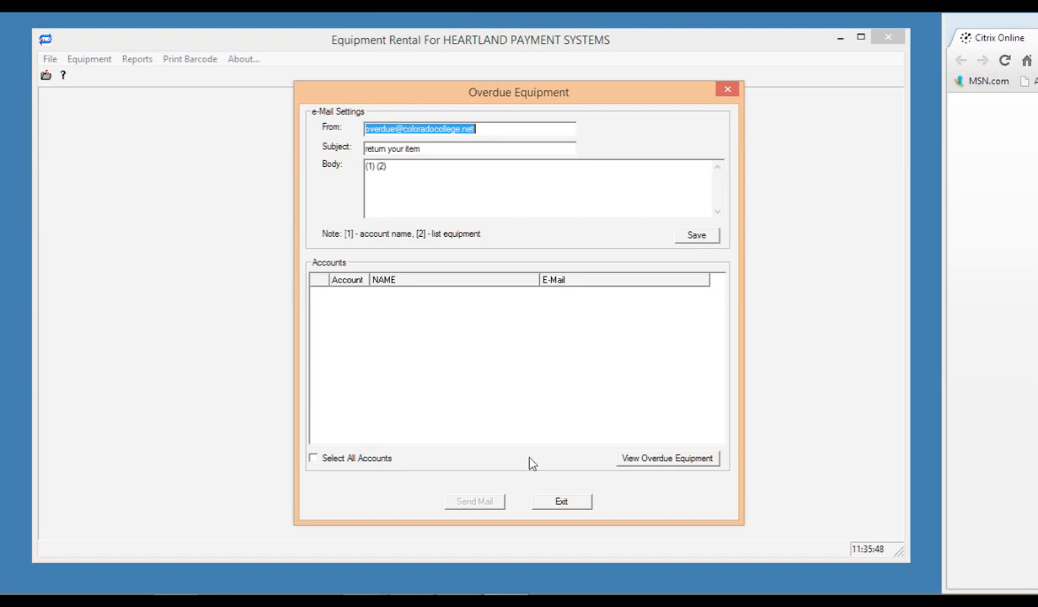
pyautogui.click(563, 502)
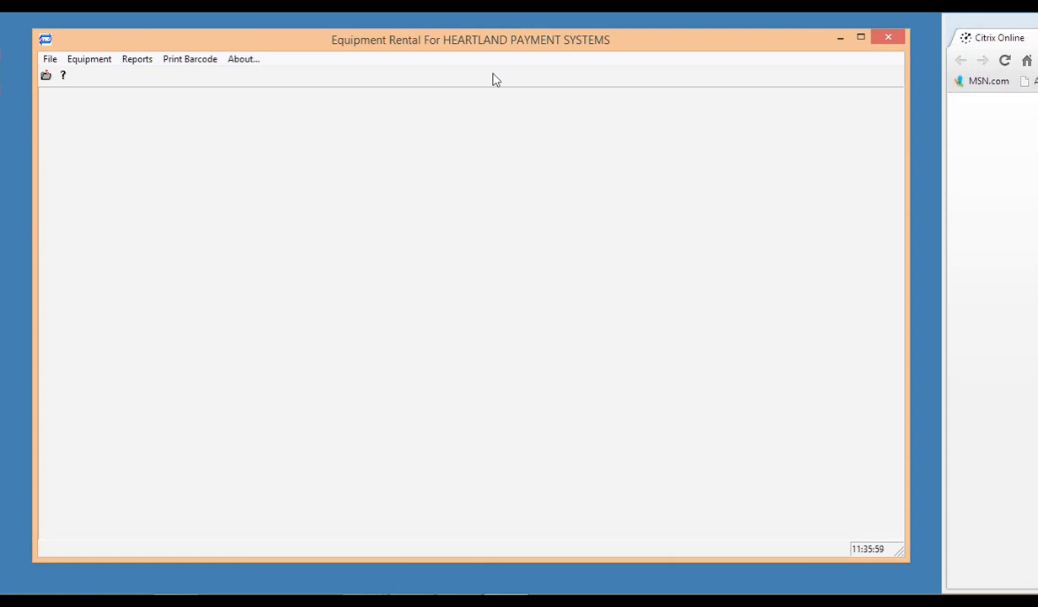
pyautogui.click(840, 40)
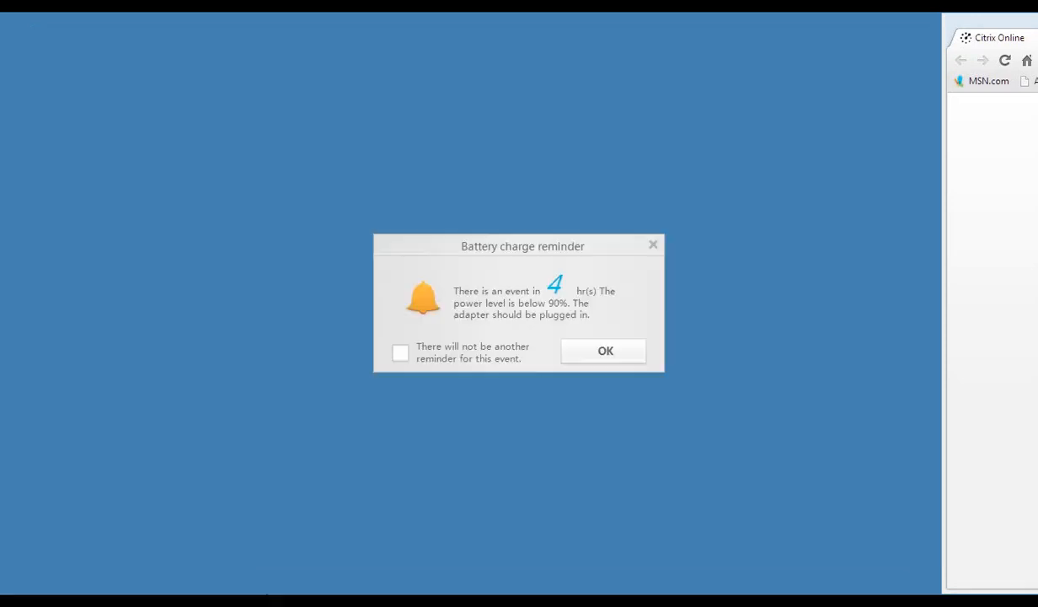
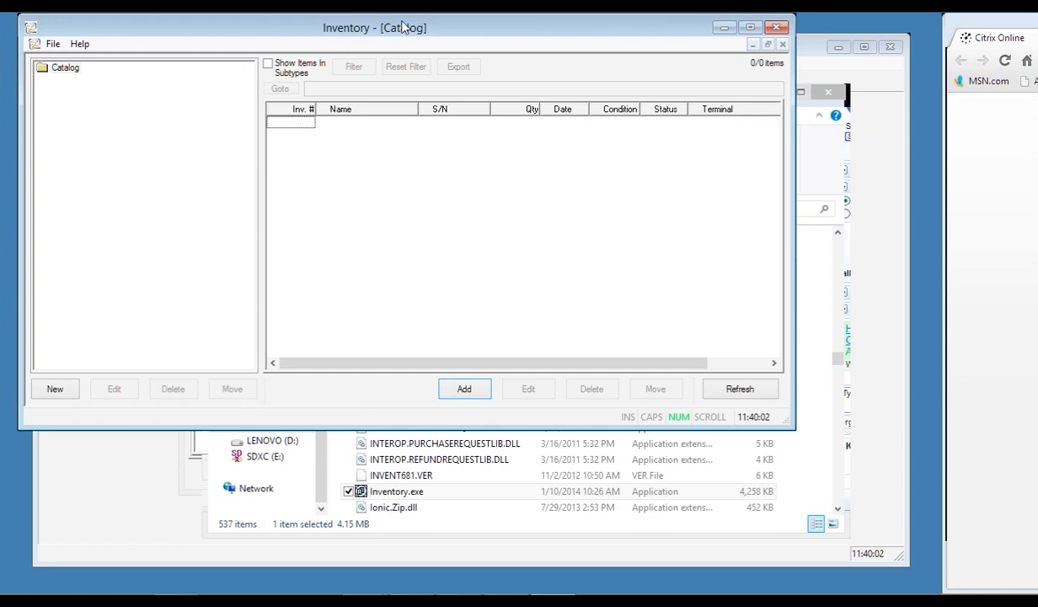
# Select the Catalog folder and bring up the Add Item form, moved into view.
pyautogui.moveTo(403, 27)
pyautogui.mouseDown()
pyautogui.moveTo(396, 19)
pyautogui.moveTo(407, 26)
pyautogui.mouseUp()
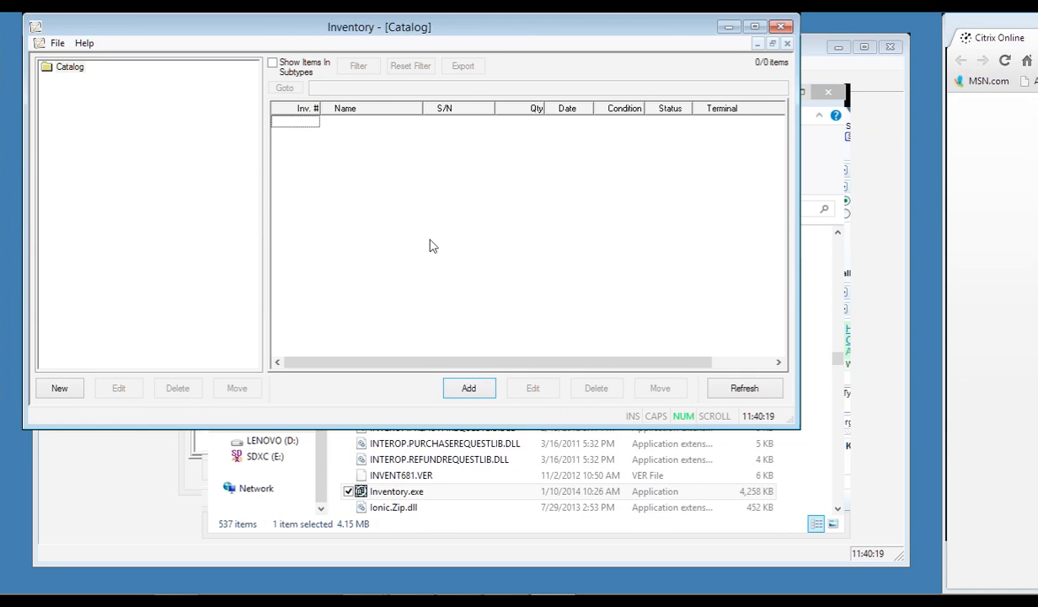
pyautogui.click(64, 68)
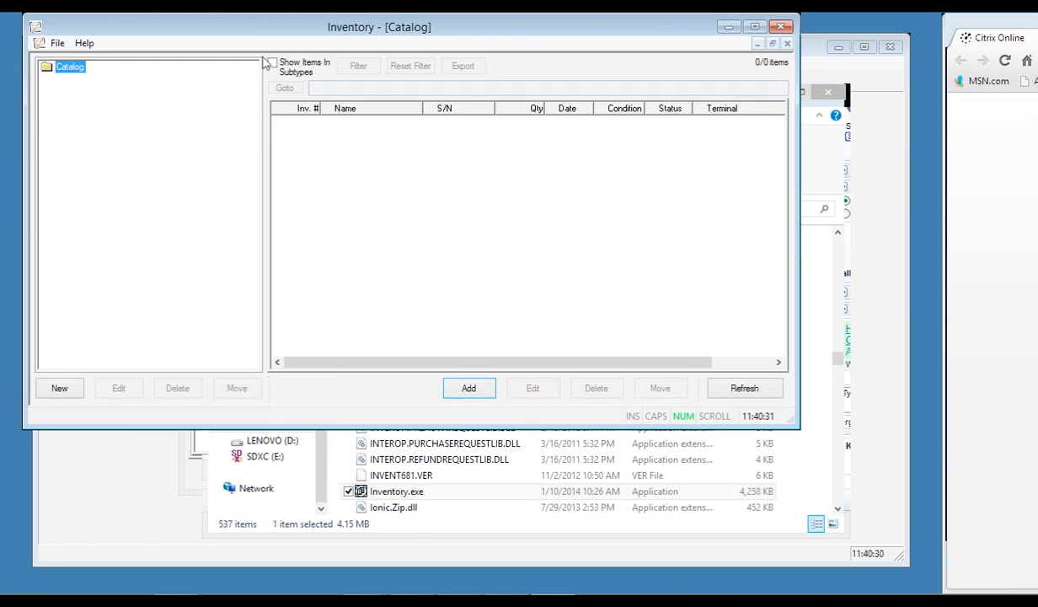
pyautogui.click(469, 389)
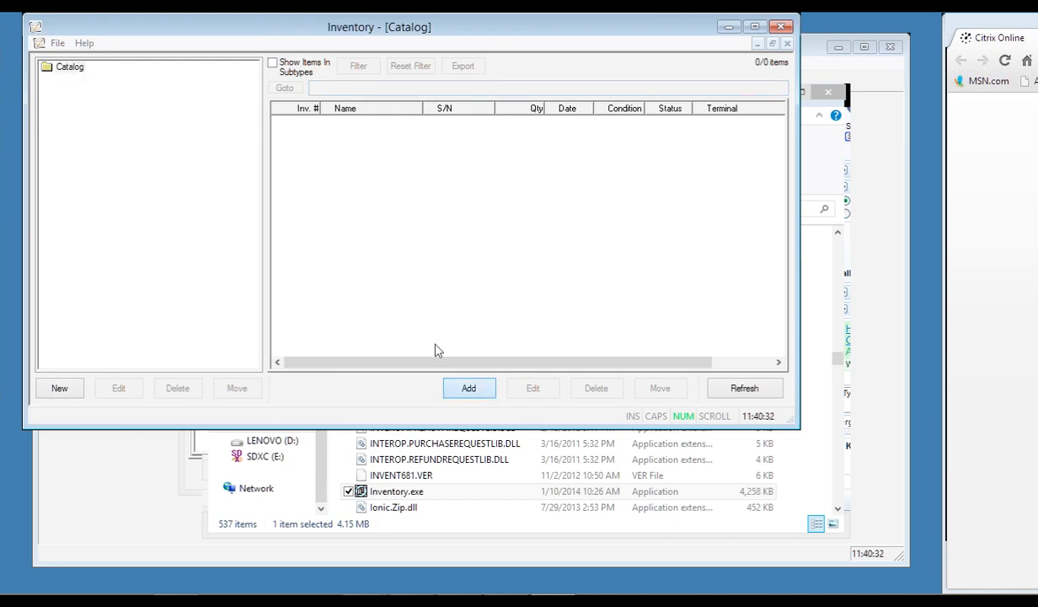
pyautogui.moveTo(325, 197); pyautogui.dragTo(311, 54)
# Enter item name Multidoor and serial c231231231, keeping condition Working and status Active.
pyautogui.write('Mu')
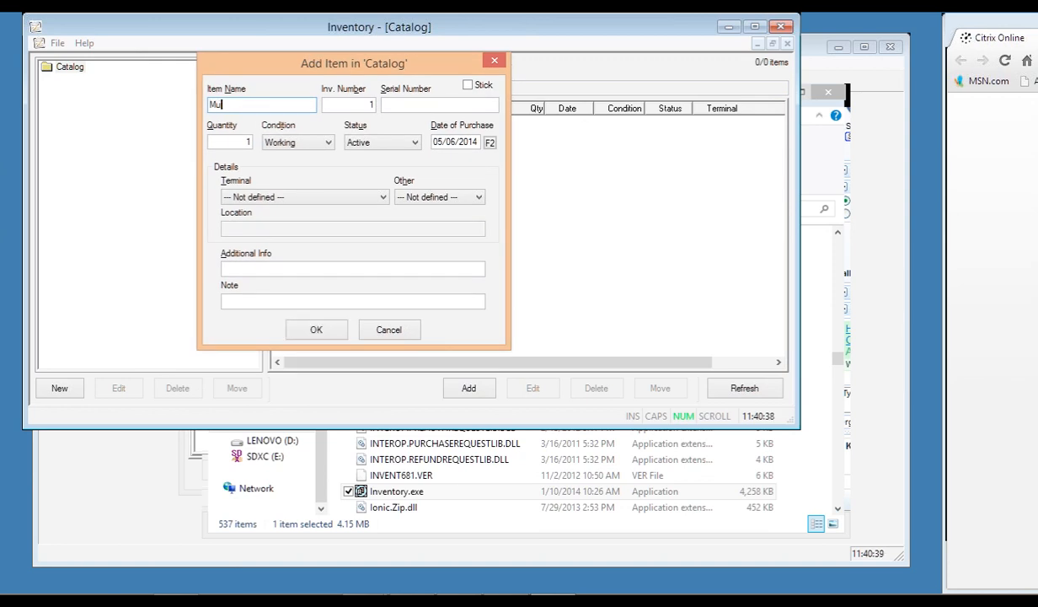
pyautogui.write('ltidoor')
pyautogui.click(419, 105)
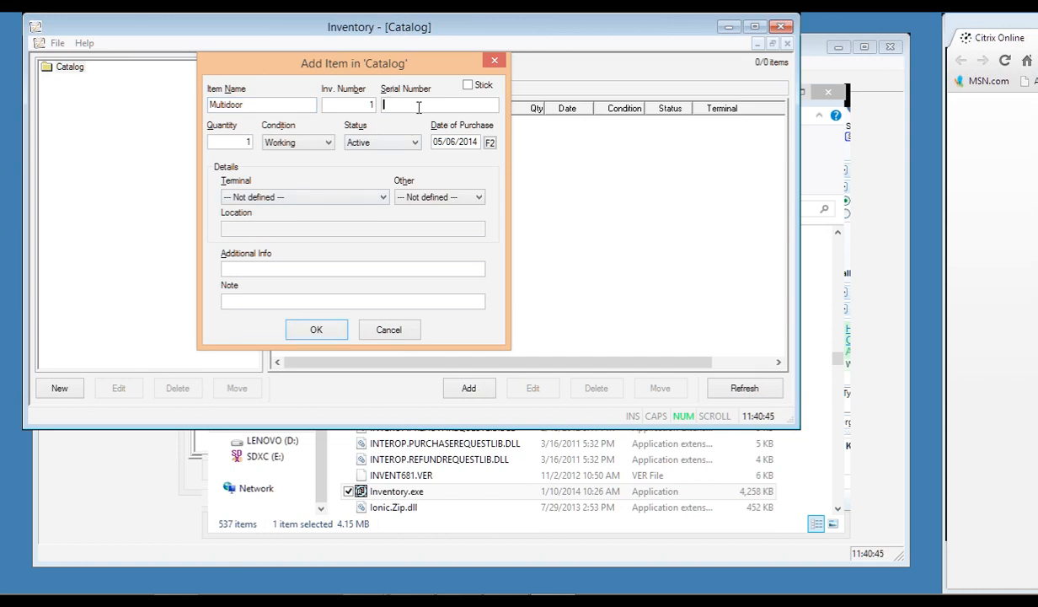
pyautogui.write('c231231231')
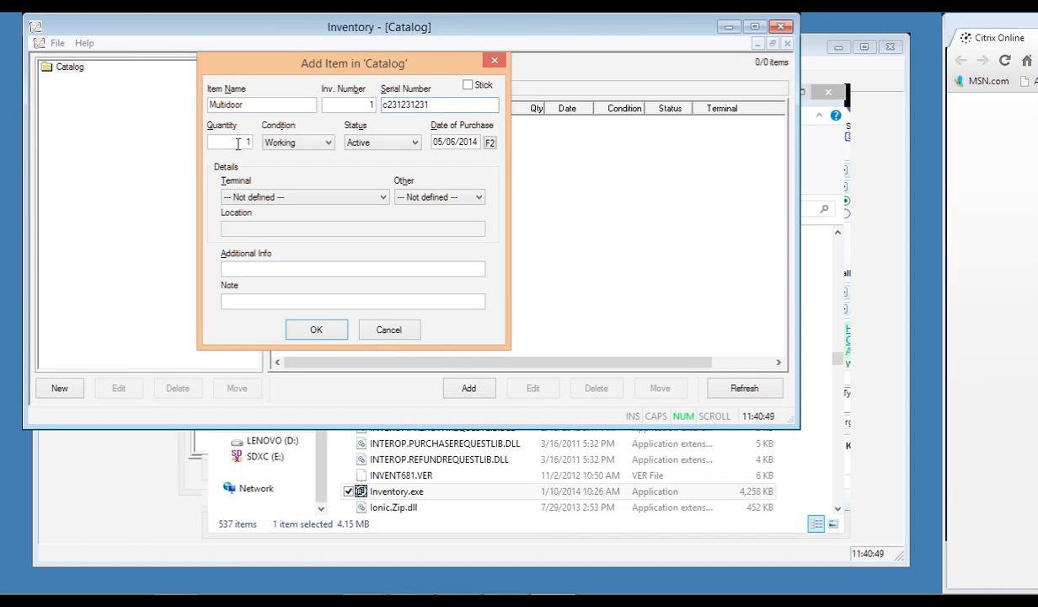
pyautogui.click(329, 144)
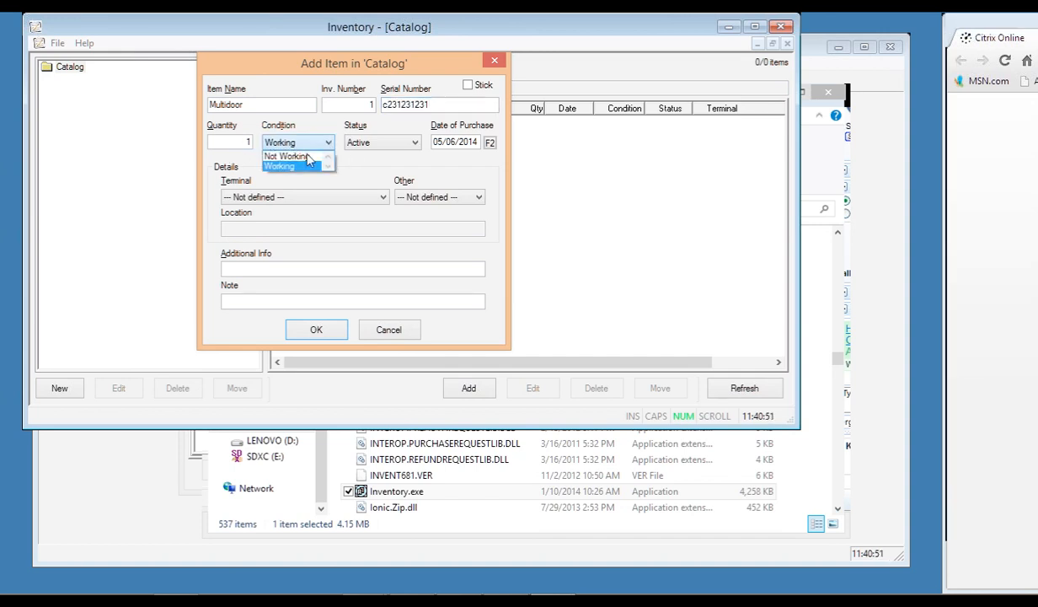
pyautogui.click(381, 145)
pyautogui.click(371, 142)
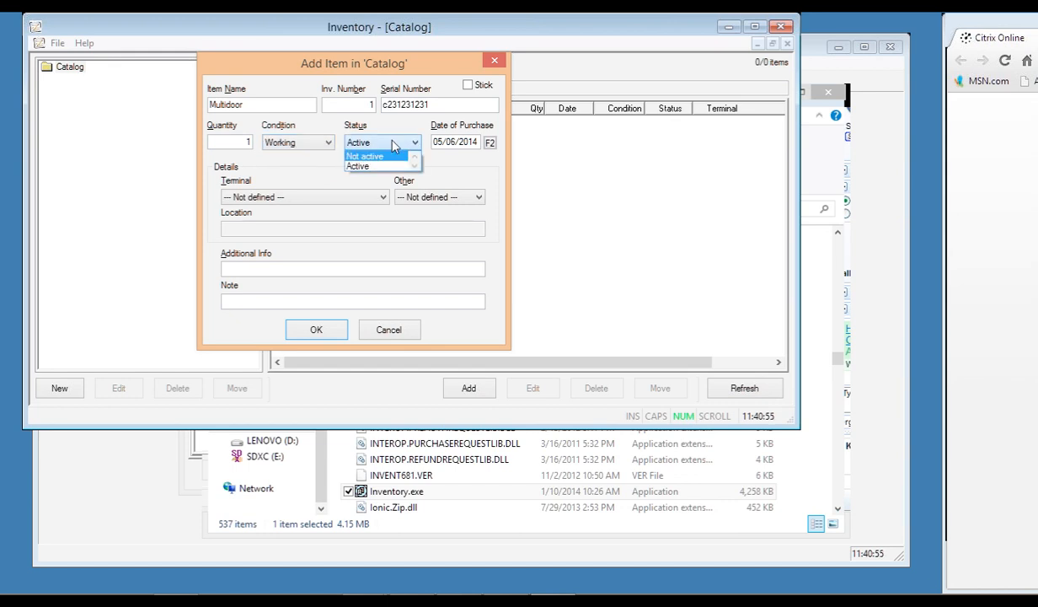
pyautogui.click(393, 141)
pyautogui.click(489, 143)
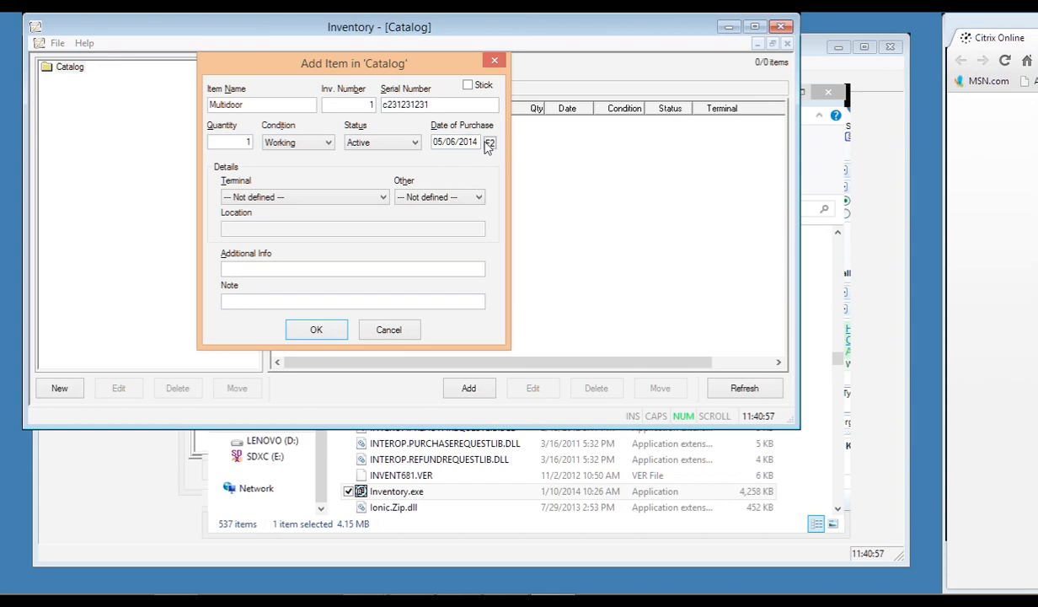
# Assign the item to STUDENT SERVICES TABLET TWO, leave other location Not defined, and save.
pyautogui.click(326, 202)
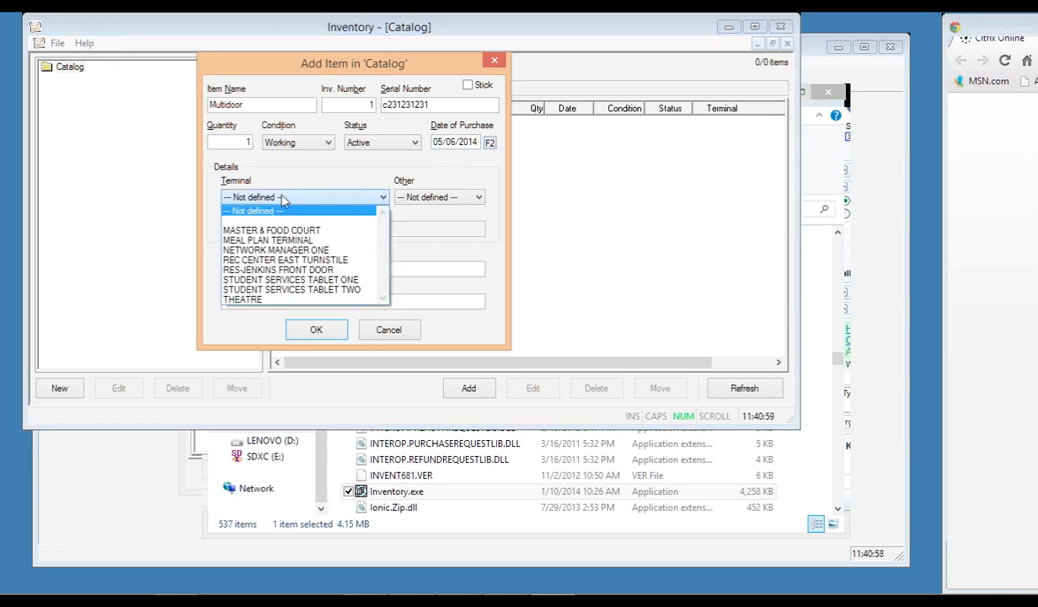
pyautogui.click(266, 289)
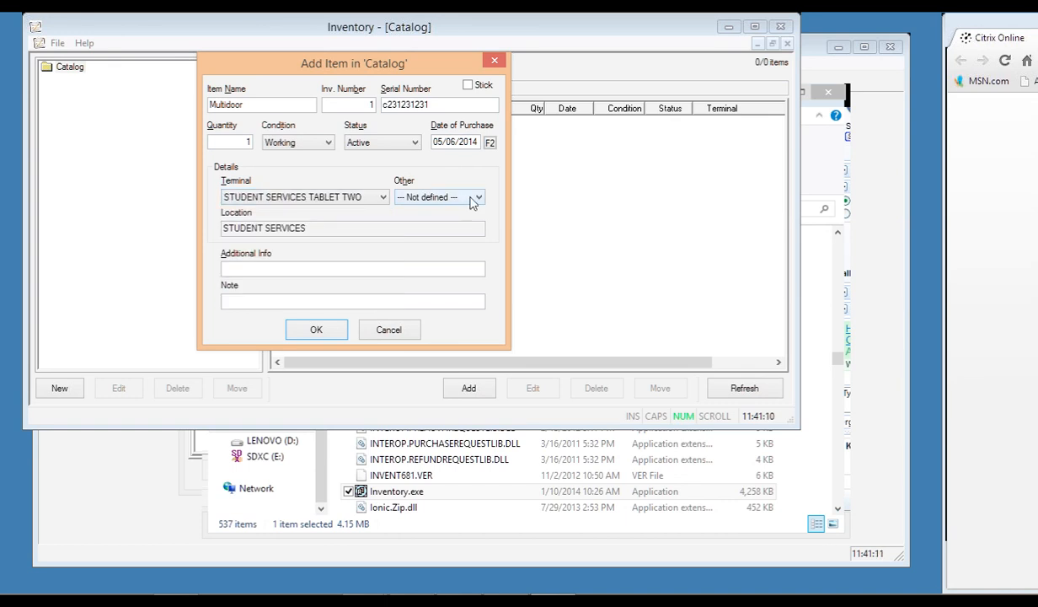
pyautogui.click(474, 199)
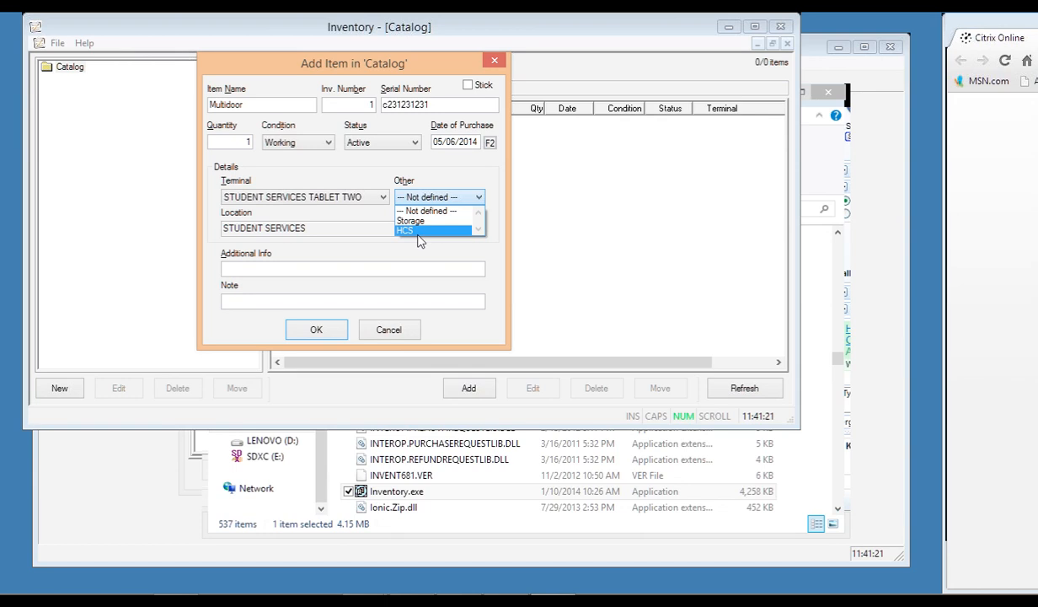
pyautogui.click(427, 210)
pyautogui.click(316, 329)
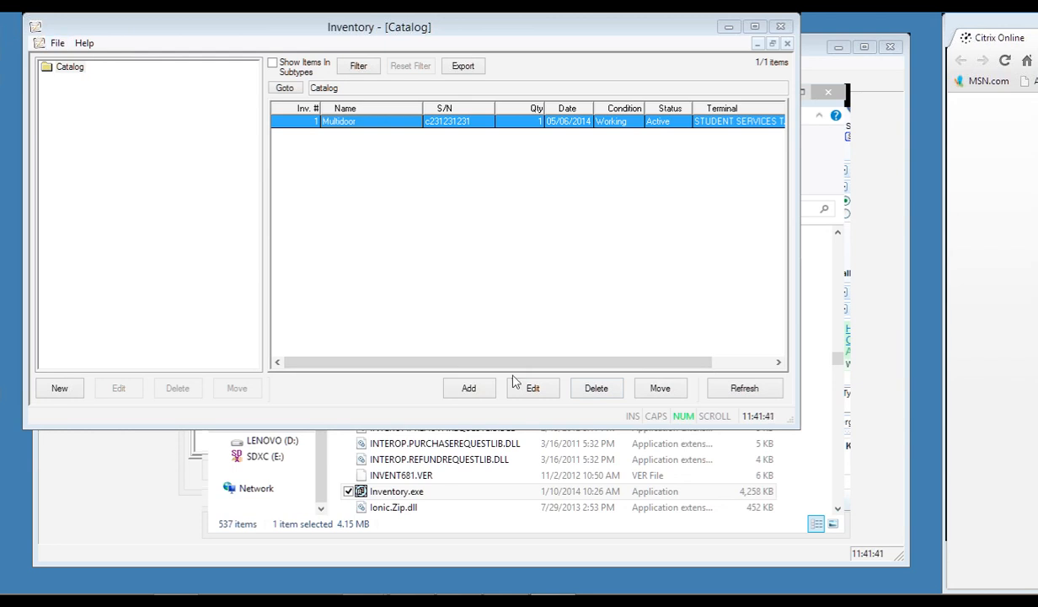
# Scroll the catalog list right, view the Export report options, then bring up the File menu.
pyautogui.moveTo(518, 362); pyautogui.dragTo(678, 320)
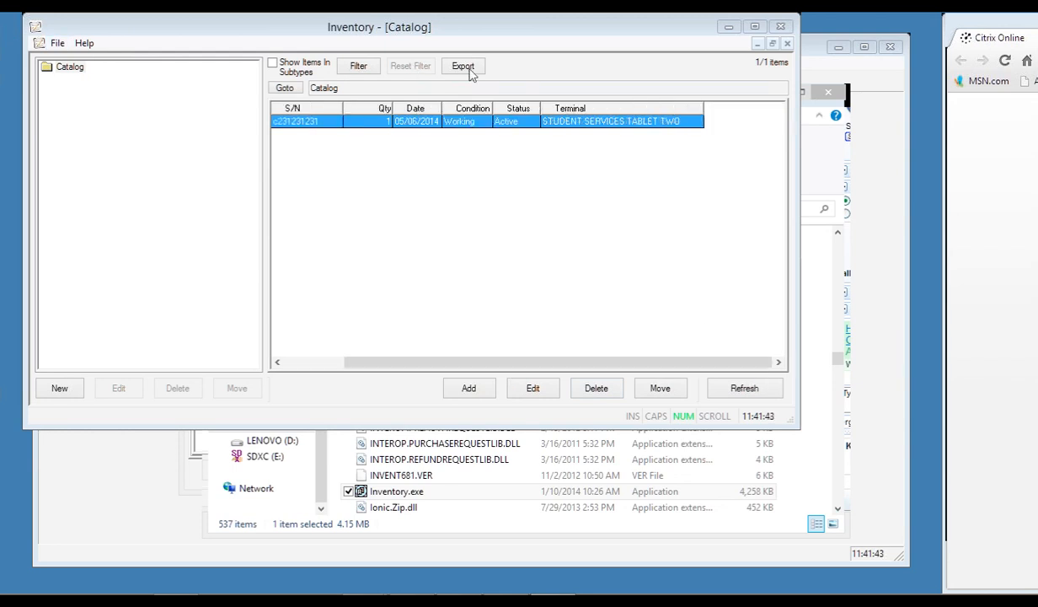
pyautogui.click(467, 69)
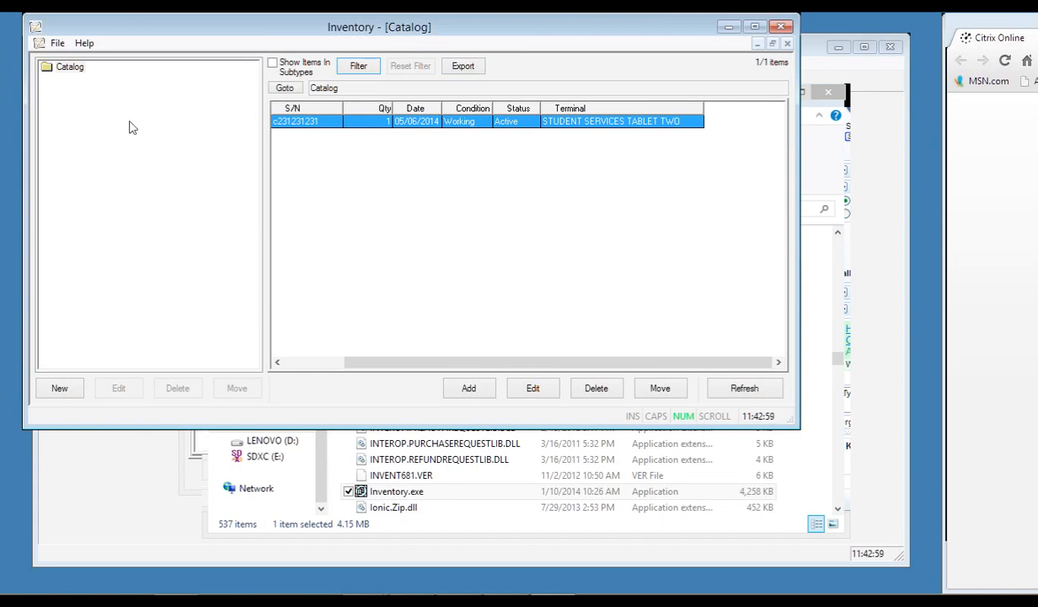
pyautogui.click(66, 45)
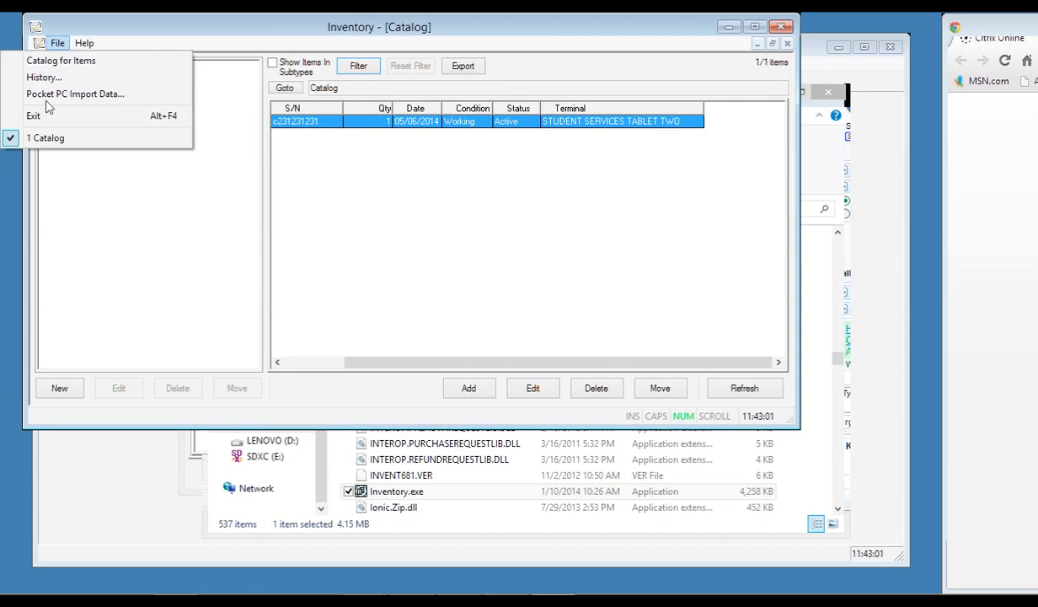
pyautogui.click(67, 63)
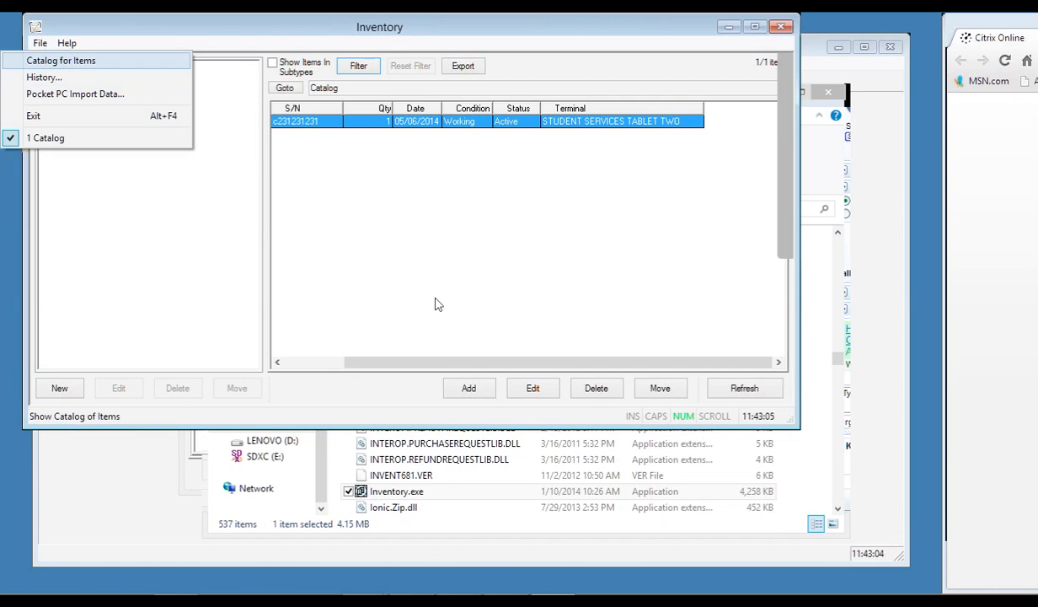
pyautogui.click(38, 42)
pyautogui.click(40, 76)
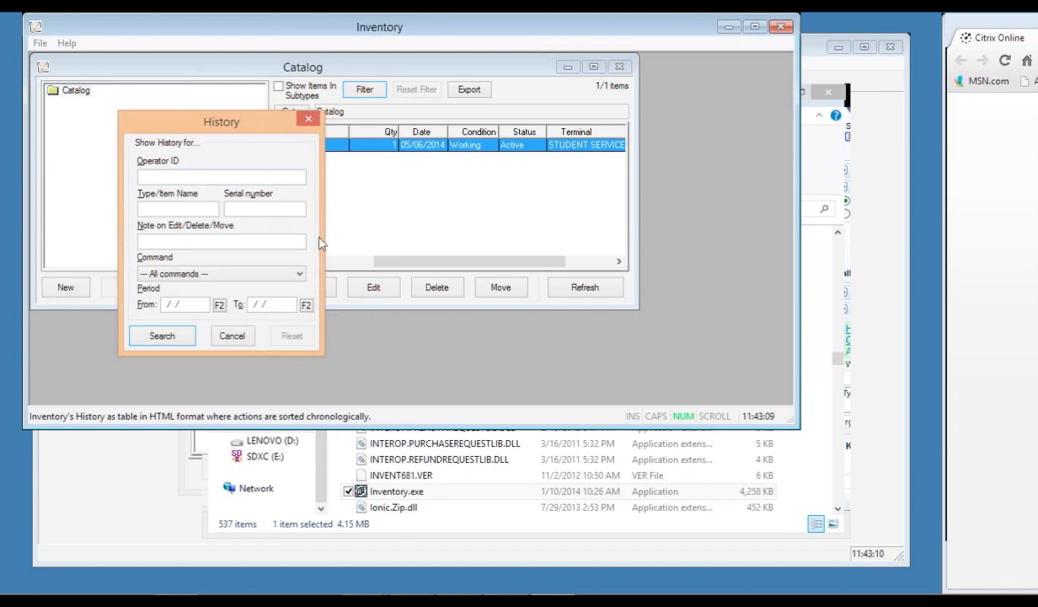
pyautogui.click(309, 119)
pyautogui.click(40, 44)
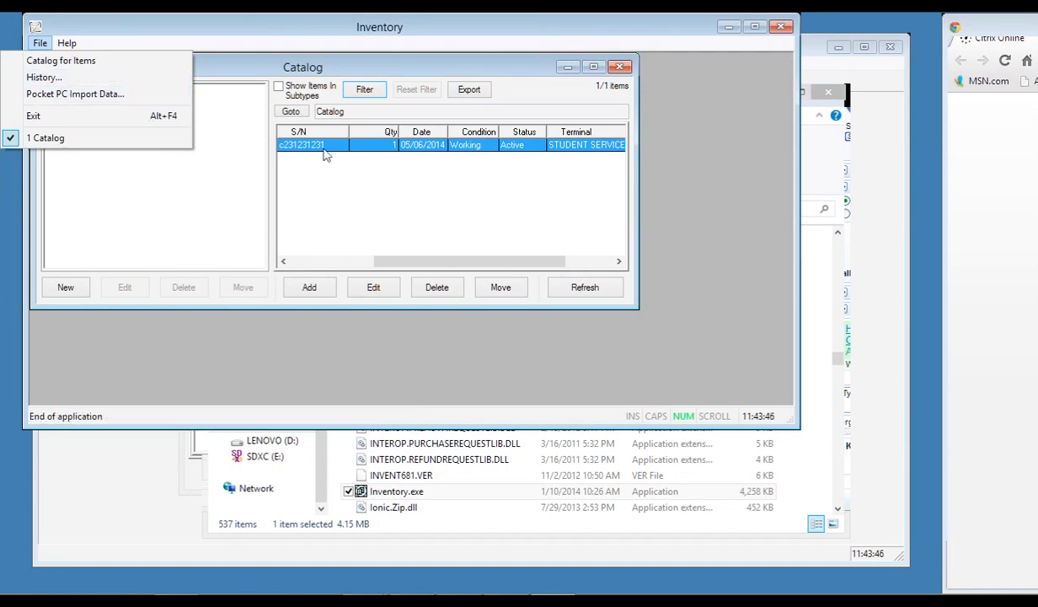
pyautogui.moveTo(74, 48)
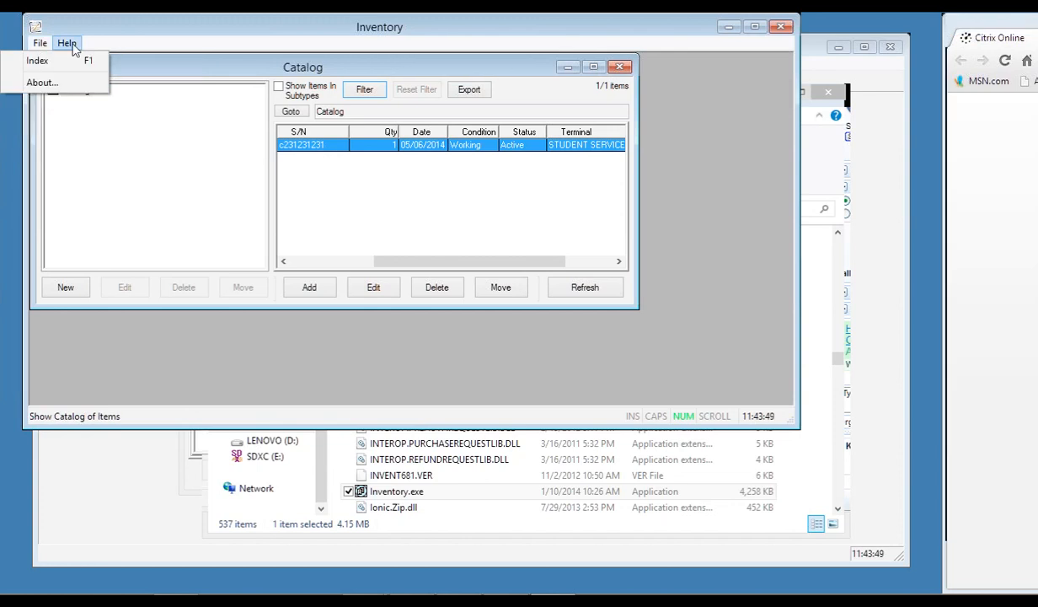
pyautogui.click(150, 257)
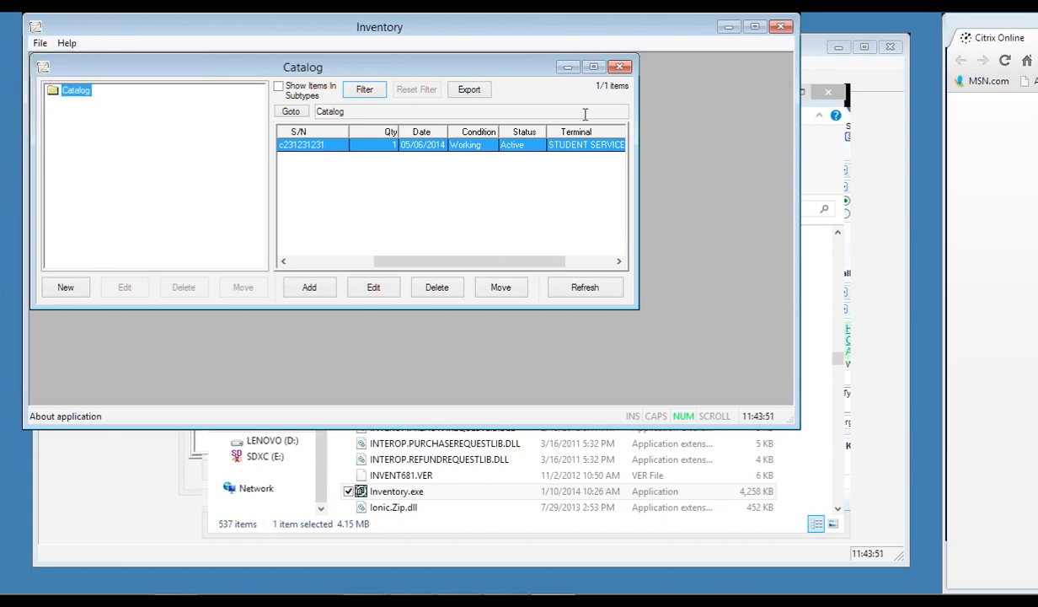
pyautogui.click(592, 68)
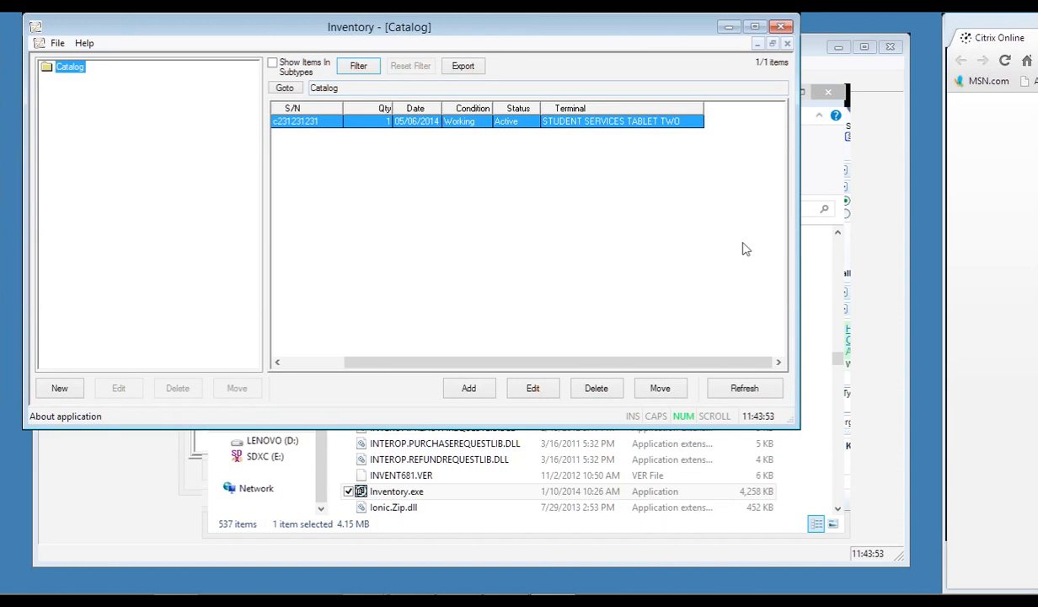
# Close the Inventory window and confirm Yes to quit.
pyautogui.click(779, 27)
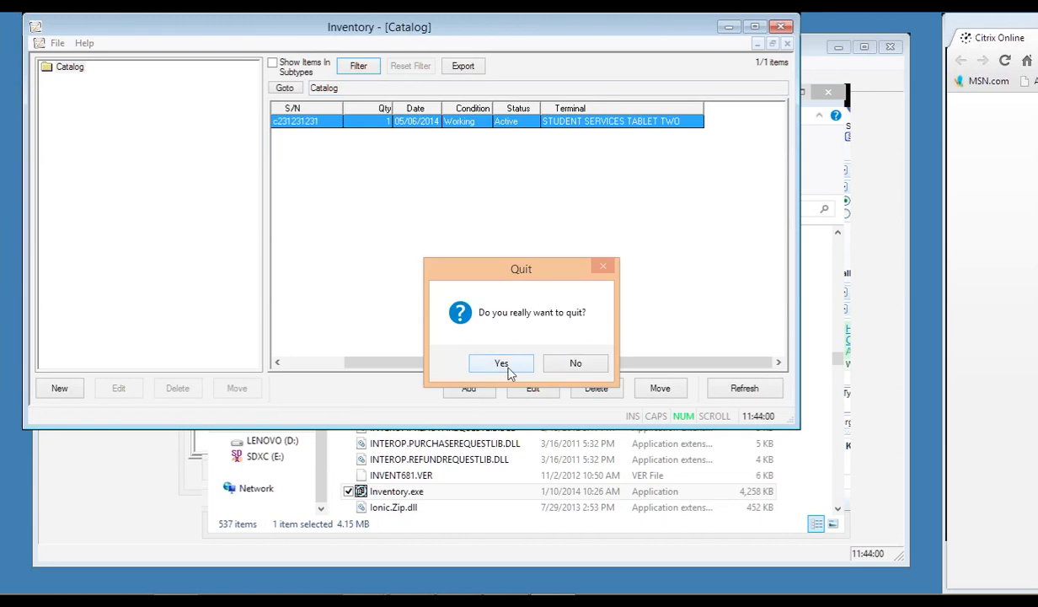
pyautogui.click(501, 363)
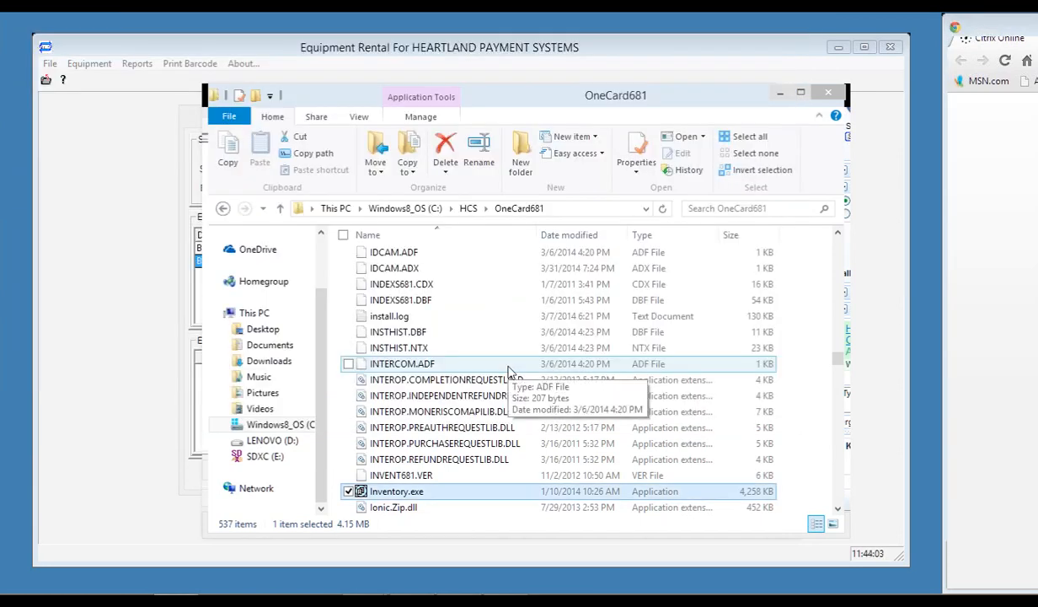